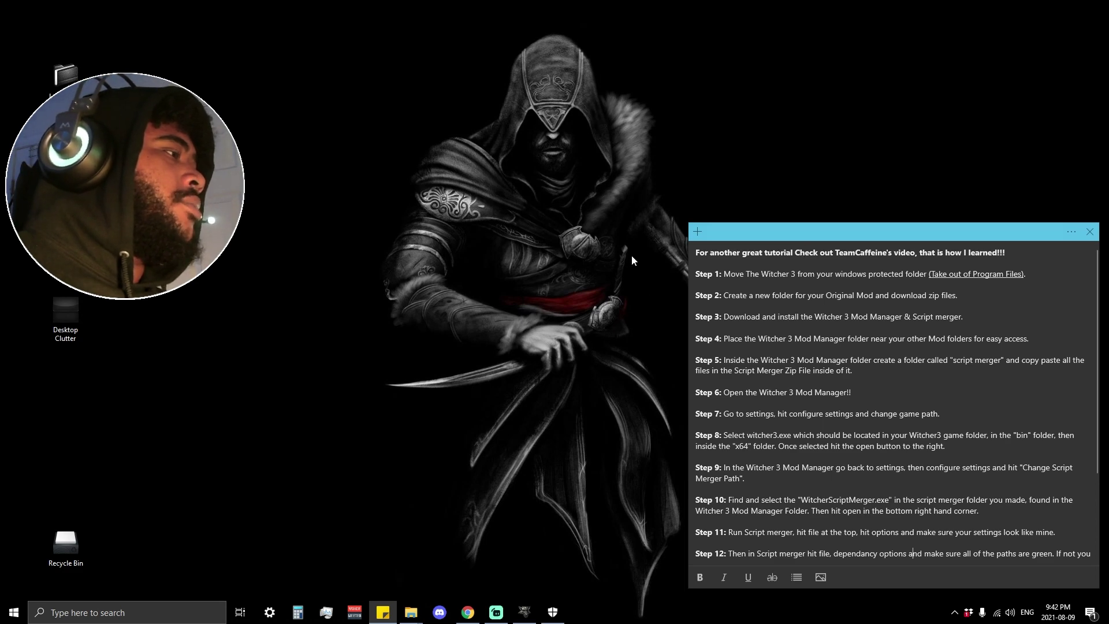
- Browse the C: Program Files folders and the 4TB HDD (B:) drive to the Witcher 3 GOTY v1.32 folder
{"action": "scroll", "coordinate": [690, 260], "scroll_direction": "down", "scroll_amount": 3}
{"action": "scroll", "coordinate": [755, 458], "scroll_direction": "up", "scroll_amount": 3}
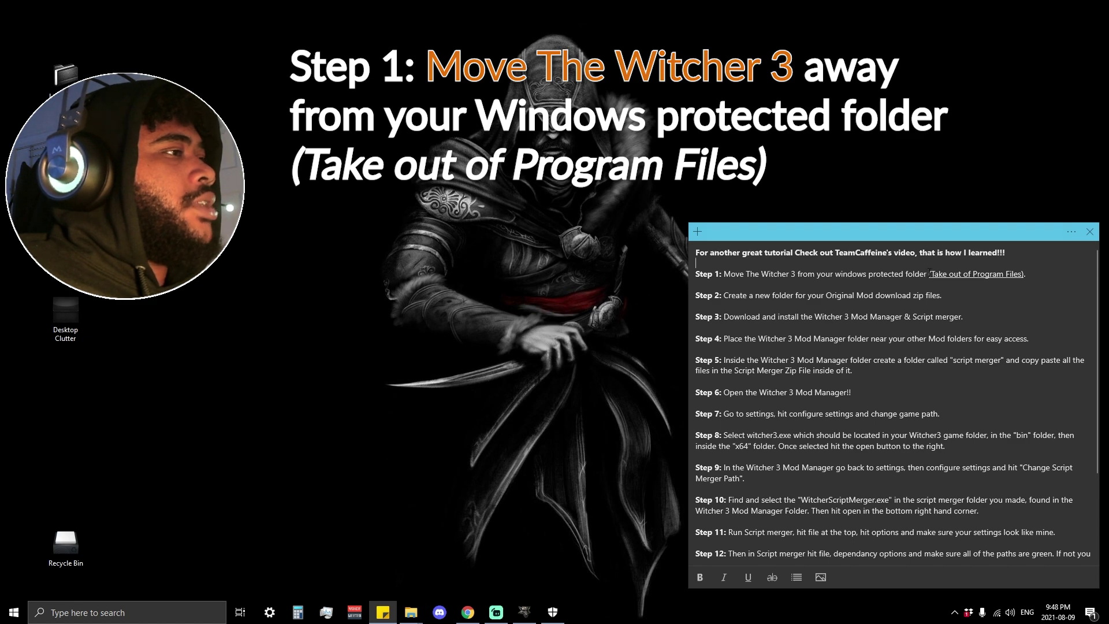
{"action": "mouse_move", "coordinate": [410, 612]}
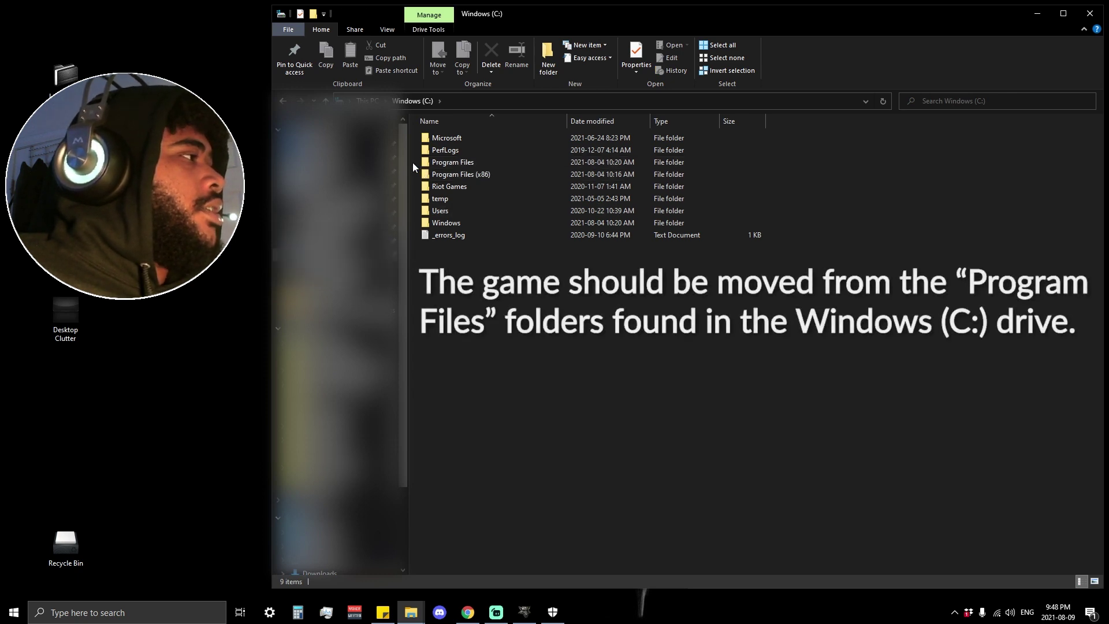
{"action": "left_click", "coordinate": [456, 162]}
{"action": "left_click", "coordinate": [650, 174]}
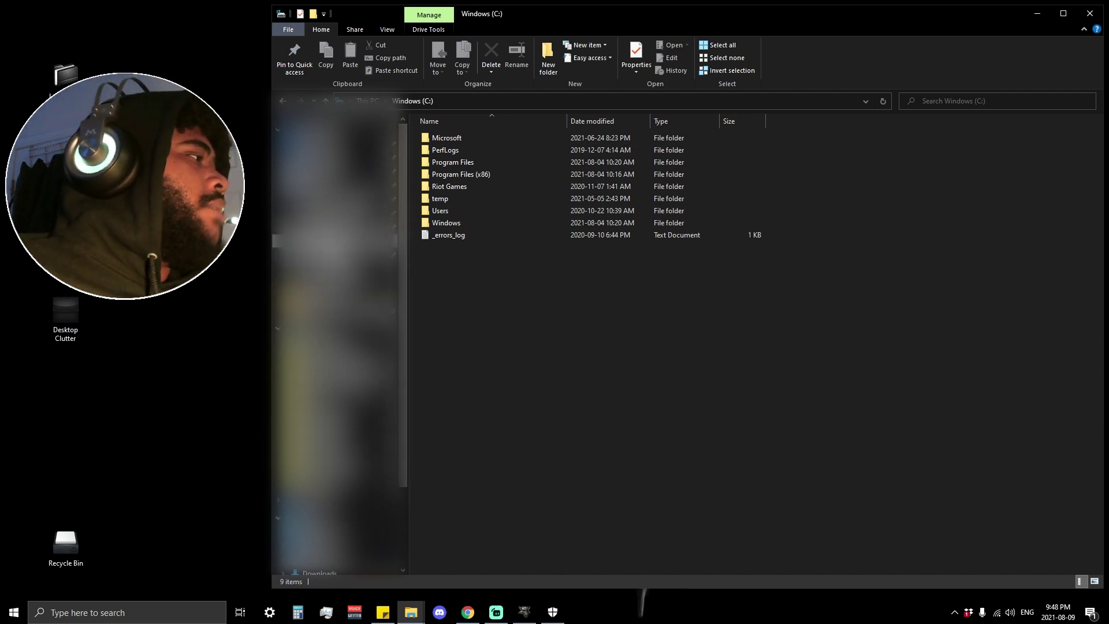
{"action": "left_click", "coordinate": [355, 234]}
{"action": "scroll", "coordinate": [489, 207], "scroll_direction": "down", "scroll_amount": 3}
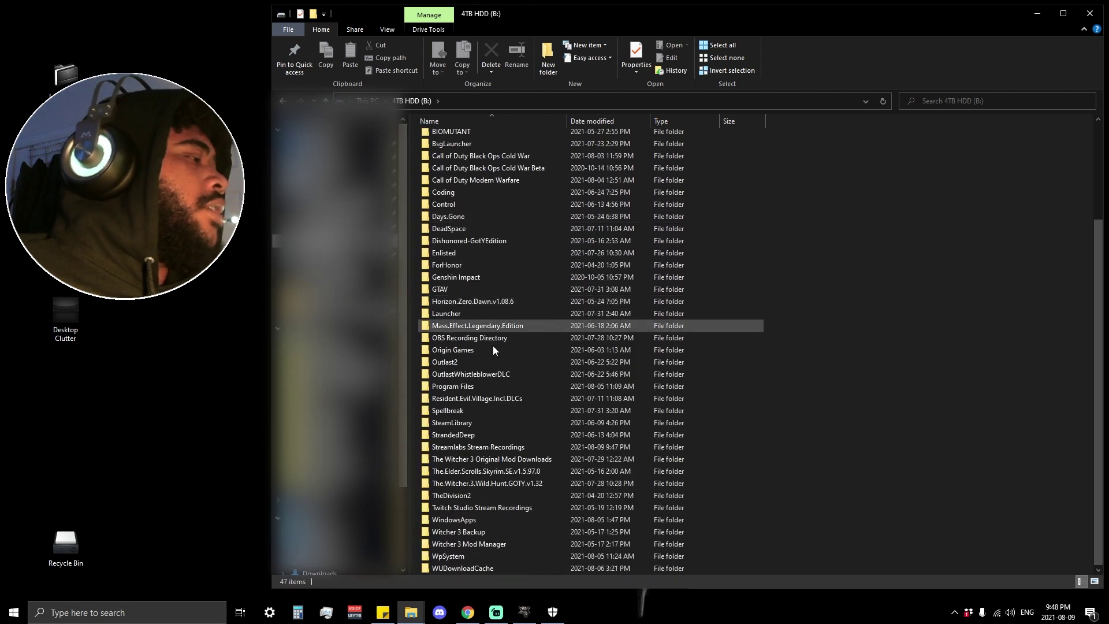
{"action": "left_click", "coordinate": [514, 484]}
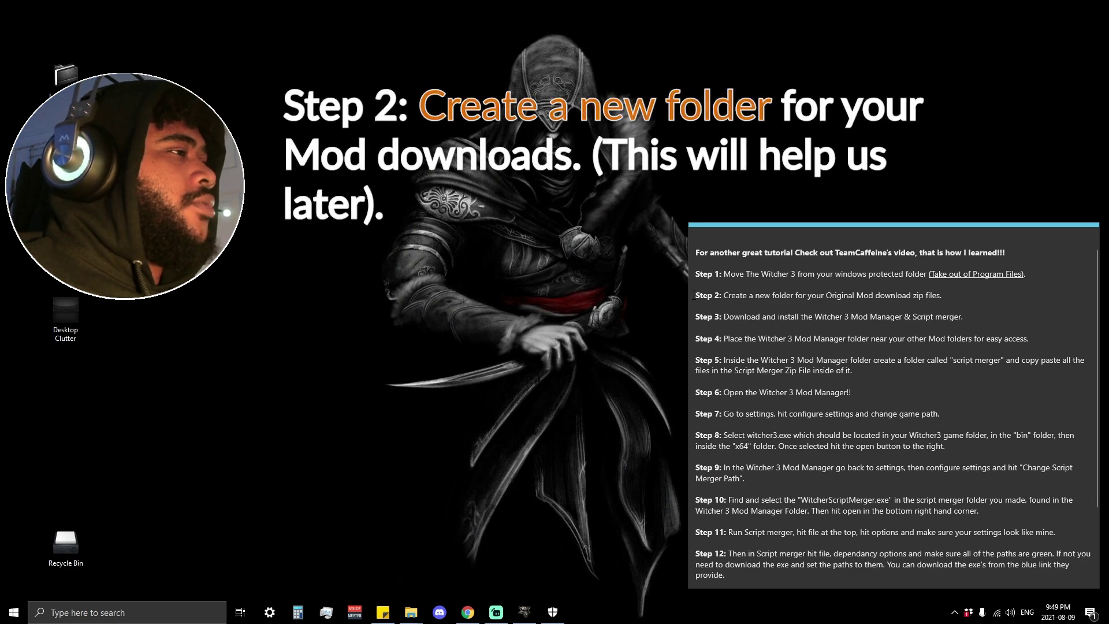
{"action": "left_click_drag", "start_coordinate": [694, 295], "coordinate": [942, 295]}
{"action": "left_click", "coordinate": [941, 295]}
- Open The Witcher 3 Original Mod Downloads window and try selecting the first 27 mod archives
{"action": "mouse_move", "coordinate": [411, 611]}
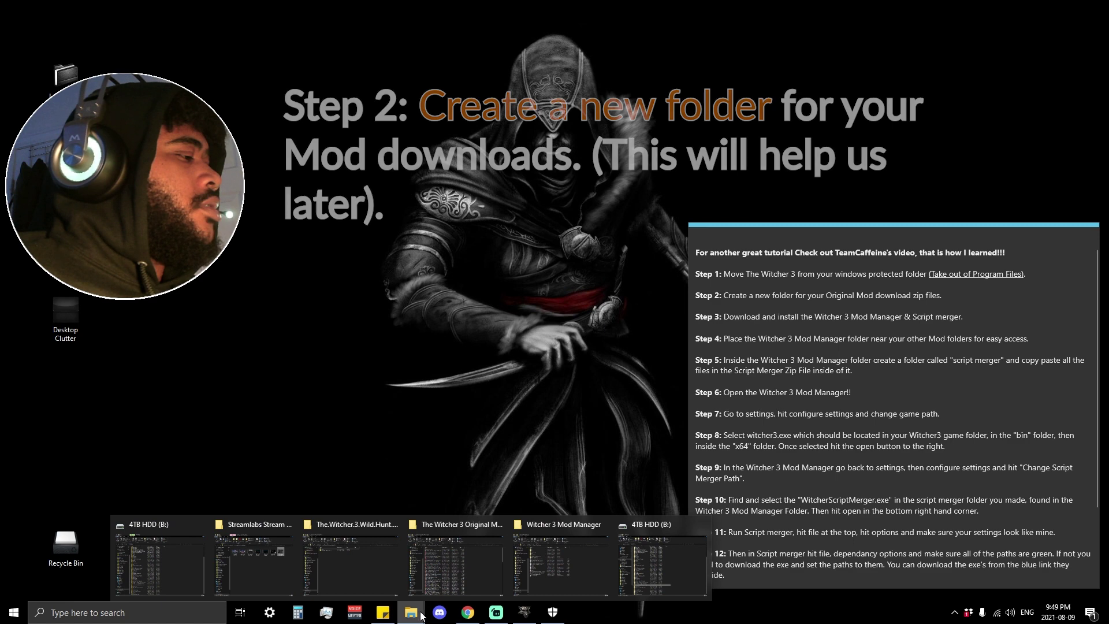
{"action": "left_click", "coordinate": [495, 574]}
{"action": "scroll", "coordinate": [506, 231], "scroll_direction": "down", "scroll_amount": 7}
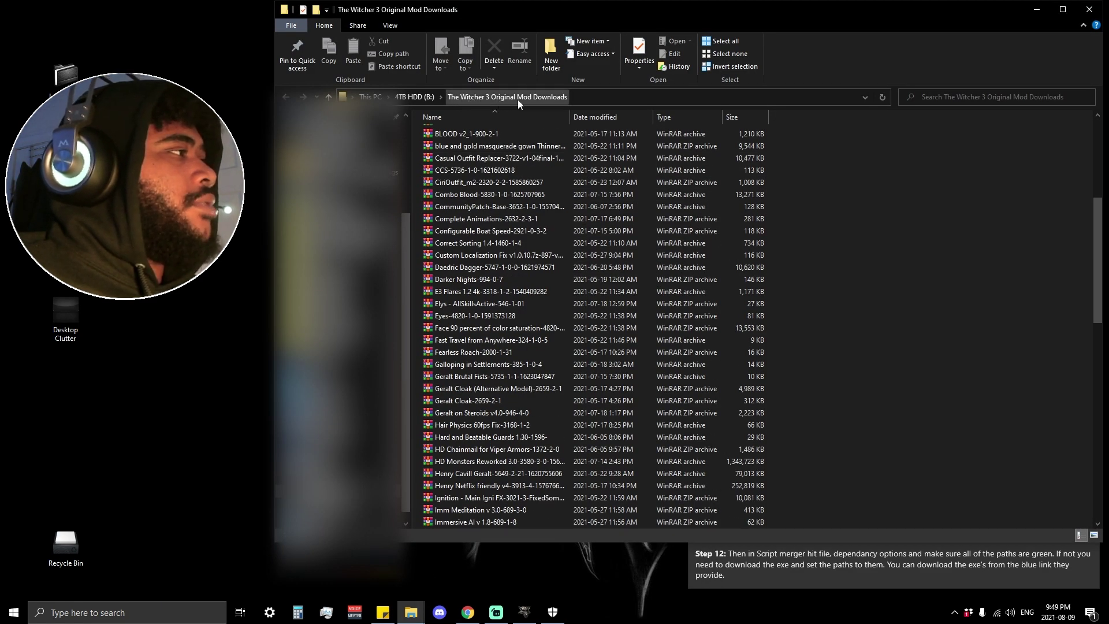
{"action": "scroll", "coordinate": [773, 473], "scroll_direction": "up", "scroll_amount": 7}
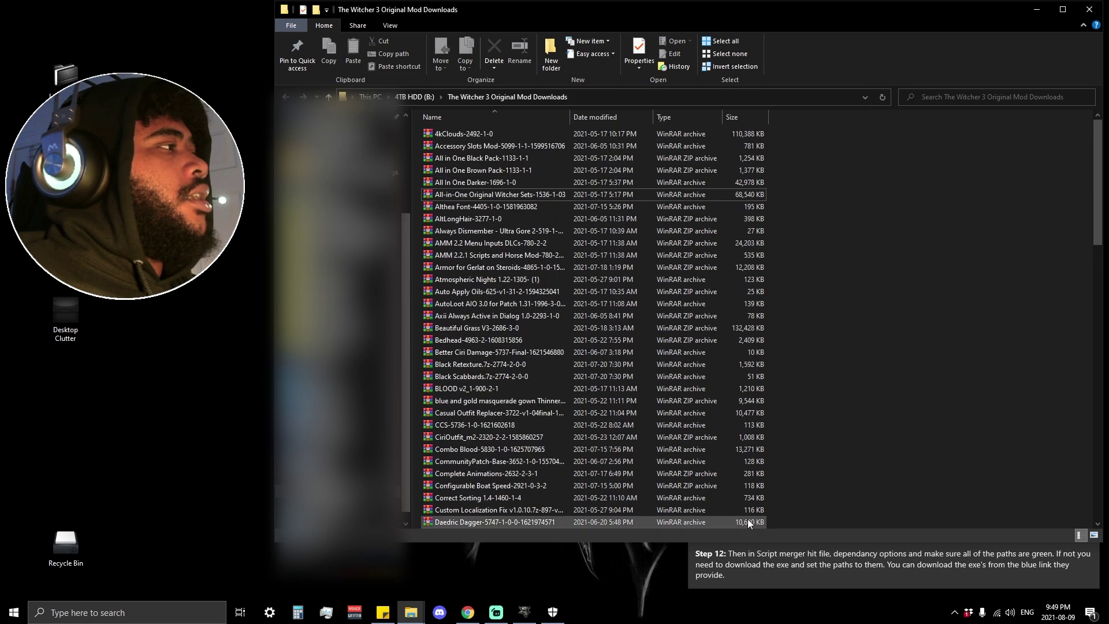
{"action": "left_click_drag", "start_coordinate": [417, 133], "coordinate": [685, 405]}
{"action": "left_click", "coordinate": [899, 330]}
{"action": "scroll", "coordinate": [789, 376], "scroll_direction": "down", "scroll_amount": 19}
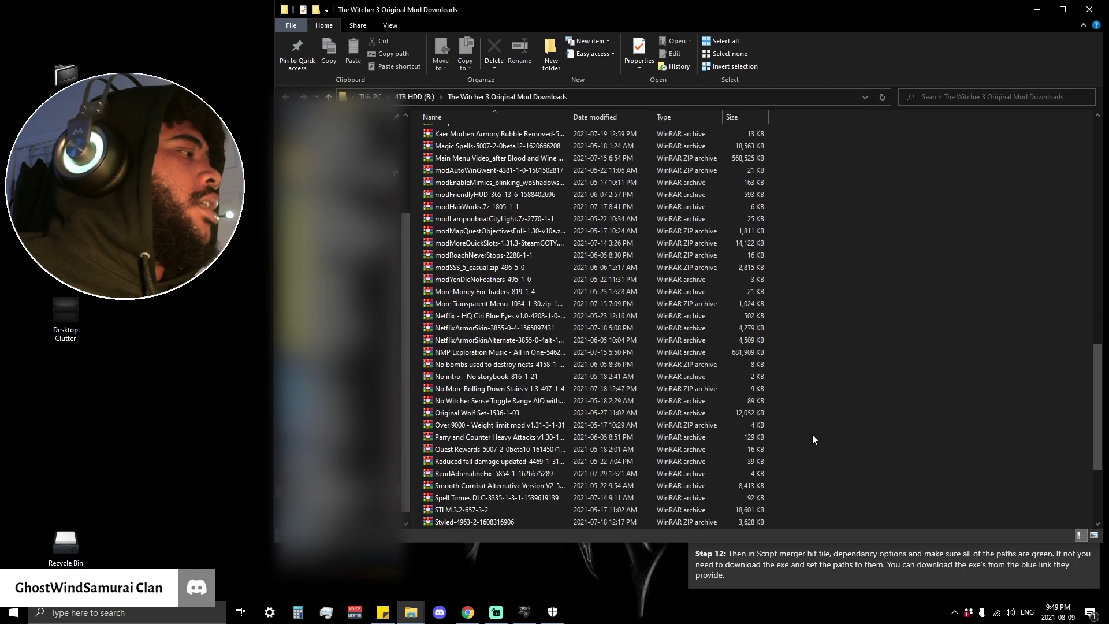
{"action": "scroll", "coordinate": [795, 474], "scroll_direction": "up", "scroll_amount": 13}
- Select archive ranges from 4kClouds through CiriOutfit and from All-in-One Original downward
{"action": "left_click_drag", "start_coordinate": [928, 345], "coordinate": [767, 232]}
{"action": "left_click", "coordinate": [844, 395]}
{"action": "scroll", "coordinate": [853, 428], "scroll_direction": "up", "scroll_amount": 9}
{"action": "left_click_drag", "start_coordinate": [854, 438], "coordinate": [647, 158]}
{"action": "left_click", "coordinate": [865, 283]}
{"action": "left_click_drag", "start_coordinate": [886, 362], "coordinate": [845, 367]}
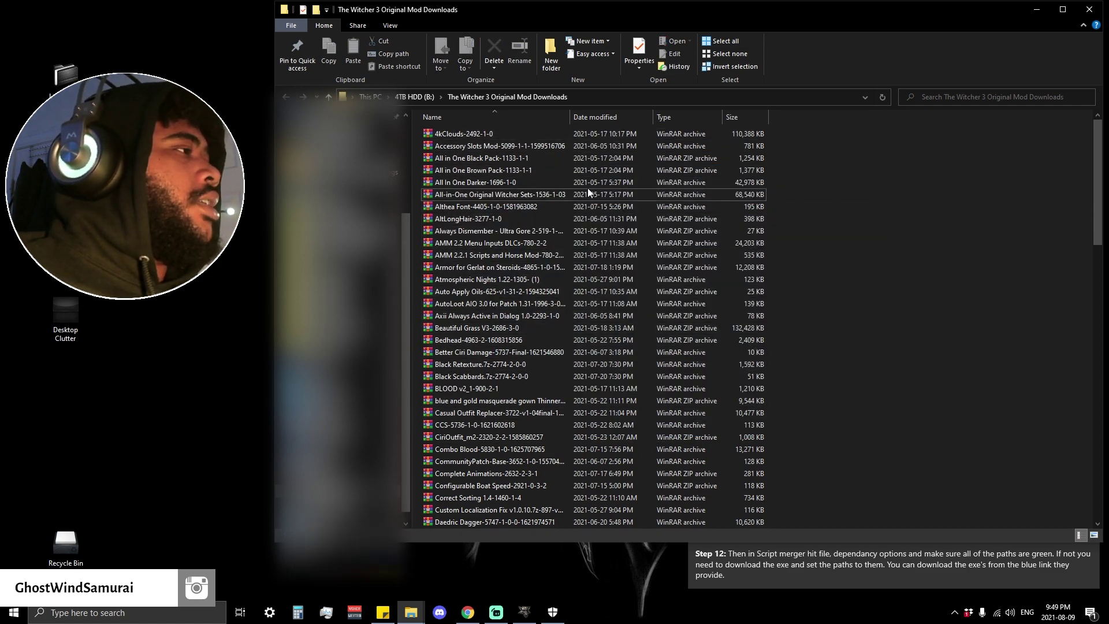
{"action": "scroll", "coordinate": [835, 369], "scroll_direction": "down", "scroll_amount": 15}
{"action": "left_click_drag", "start_coordinate": [829, 474], "coordinate": [851, 294]}
{"action": "scroll", "coordinate": [856, 438], "scroll_direction": "up", "scroll_amount": 15}
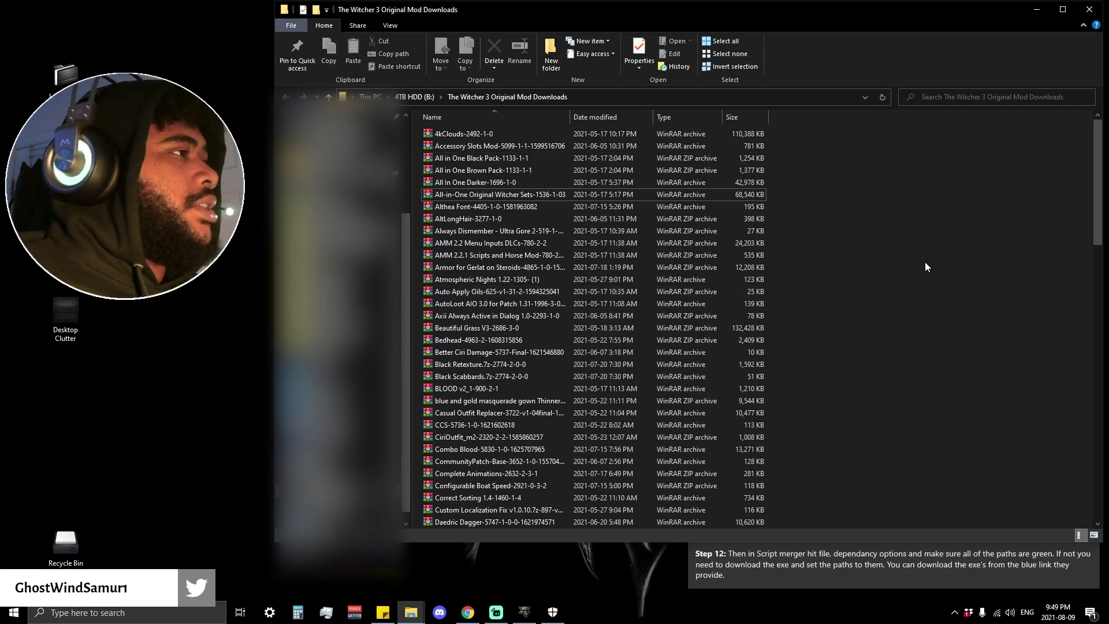
- Open The Witcher 3 Original Mod Downloads folder on the B: drive and highlight Step 3 of the notes
{"action": "mouse_move", "coordinate": [470, 577]}
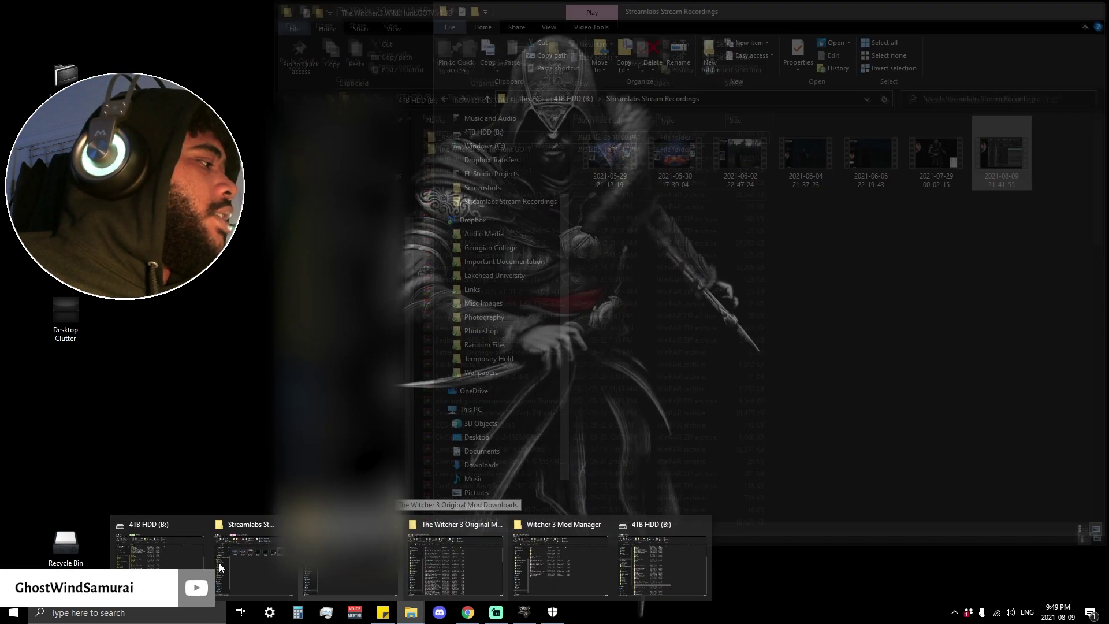
{"action": "left_click", "coordinate": [160, 560]}
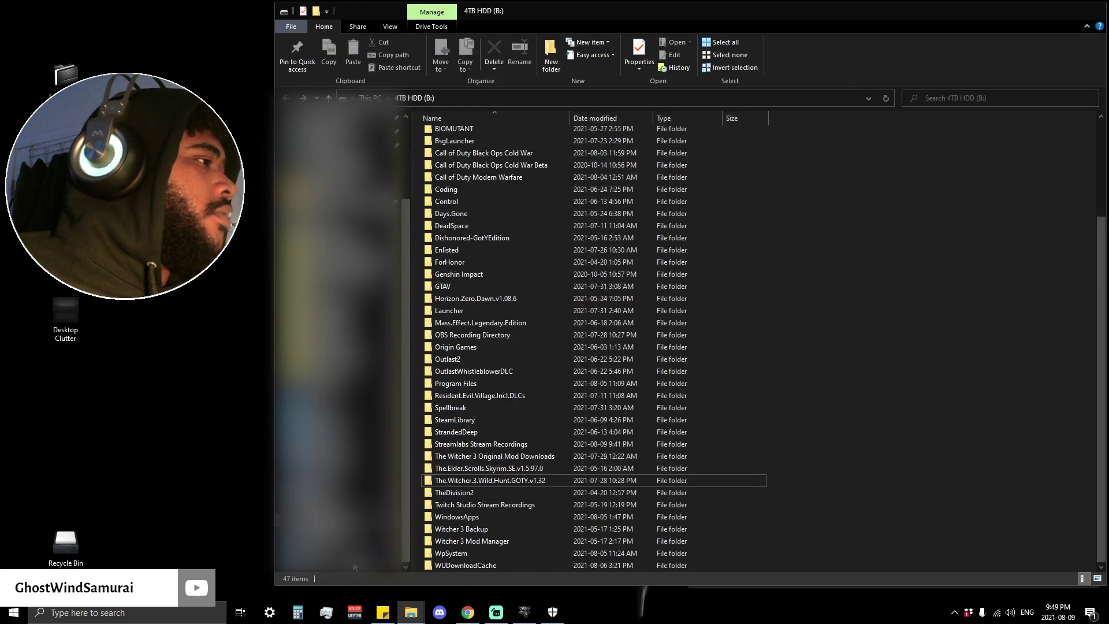
{"action": "left_click", "coordinate": [508, 456]}
{"action": "left_click", "coordinate": [510, 481]}
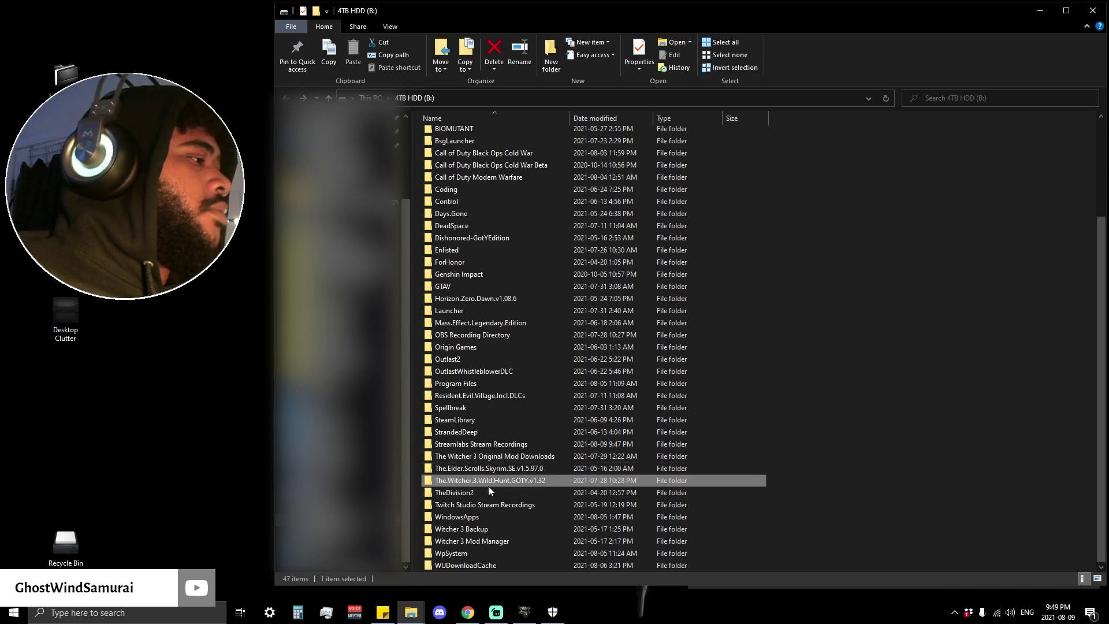
{"action": "left_click", "coordinate": [545, 454]}
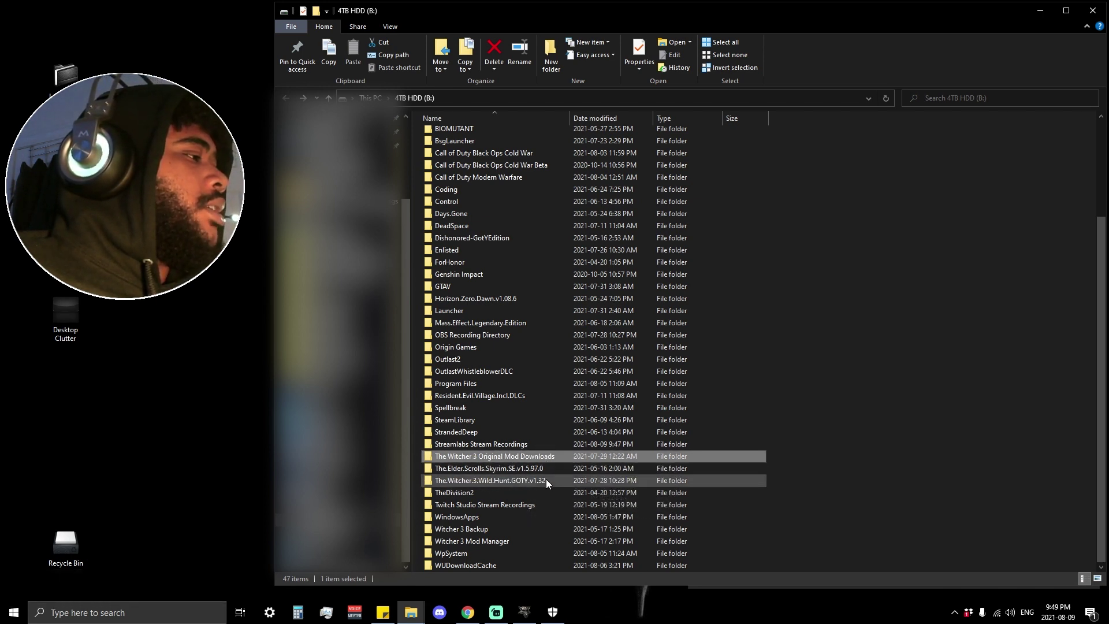
{"action": "left_click", "coordinate": [539, 480]}
{"action": "left_click", "coordinate": [542, 457]}
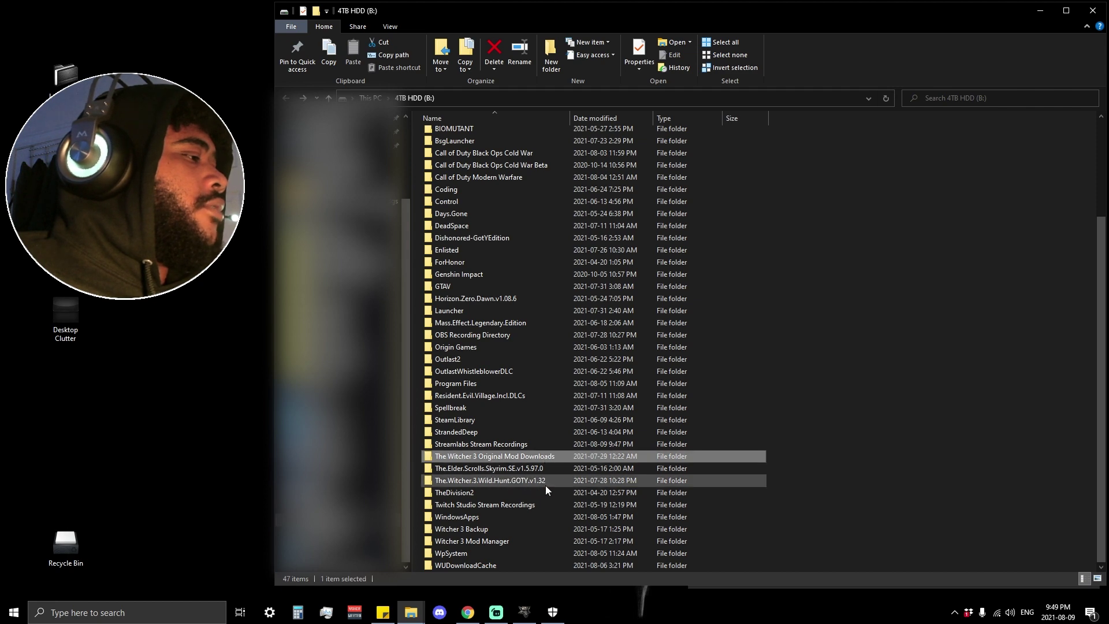
{"action": "left_click", "coordinate": [545, 483]}
{"action": "left_click", "coordinate": [548, 459]}
{"action": "left_click", "coordinate": [548, 478]}
{"action": "left_click", "coordinate": [547, 459]}
{"action": "left_click", "coordinate": [548, 478]}
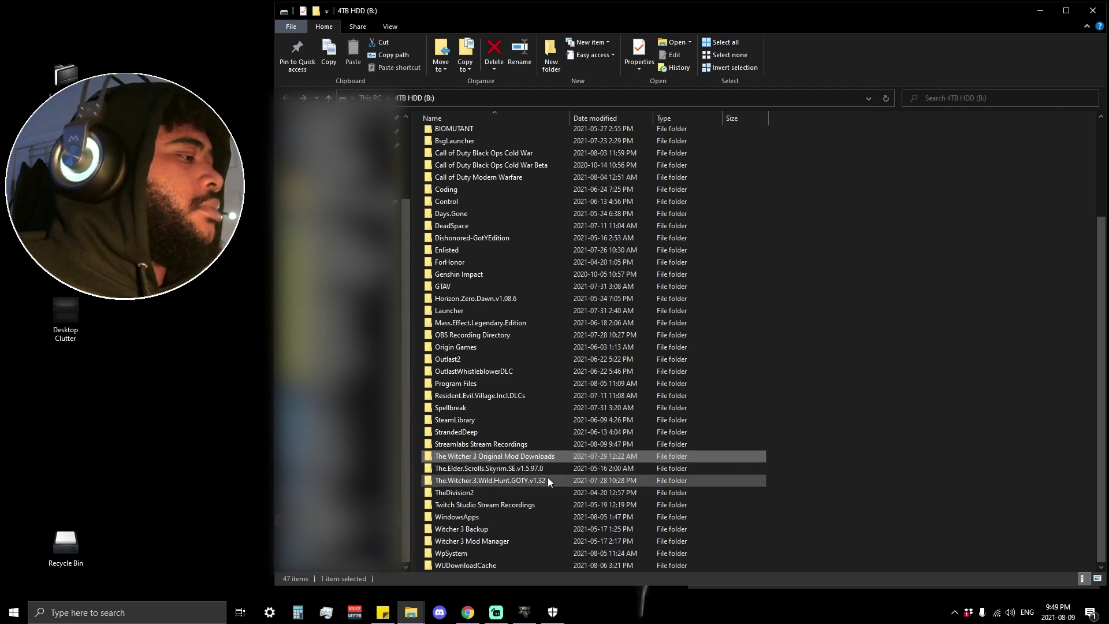
{"action": "left_click", "coordinate": [549, 458]}
{"action": "double_click", "coordinate": [548, 457]}
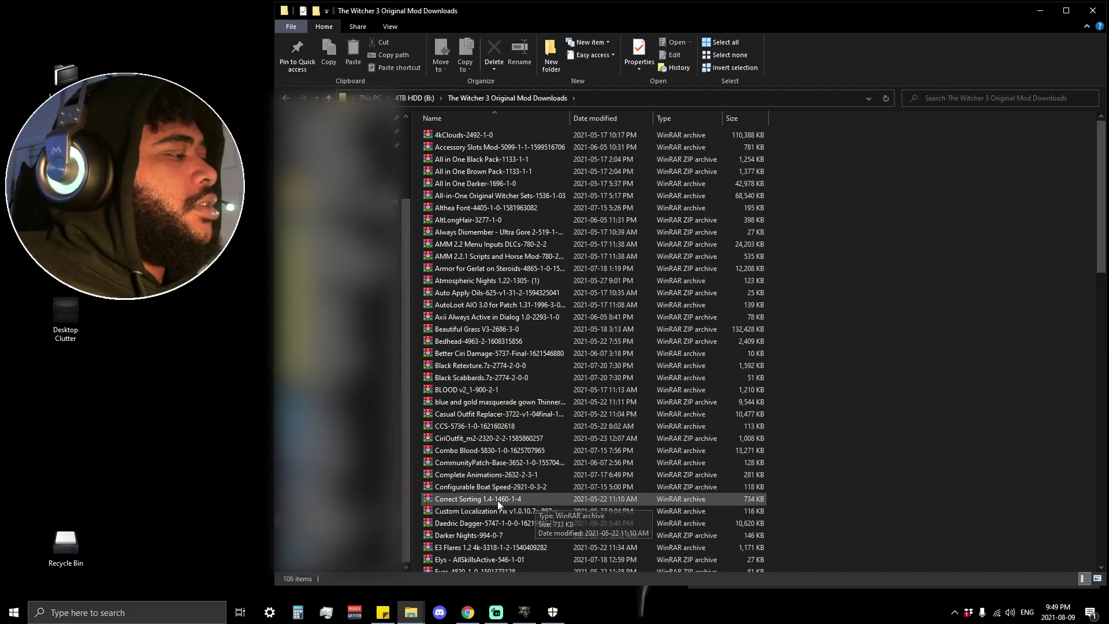
{"action": "scroll", "coordinate": [520, 376], "scroll_direction": "down", "scroll_amount": 5}
{"action": "scroll", "coordinate": [554, 294], "scroll_direction": "up", "scroll_amount": 5}
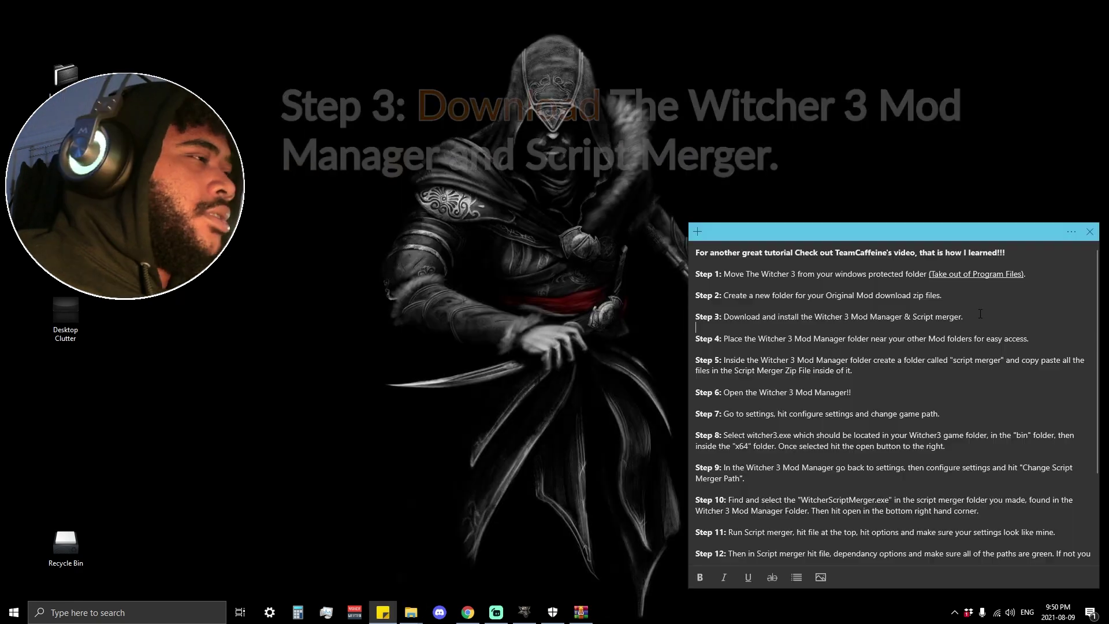
{"action": "triple_click", "coordinate": [980, 314]}
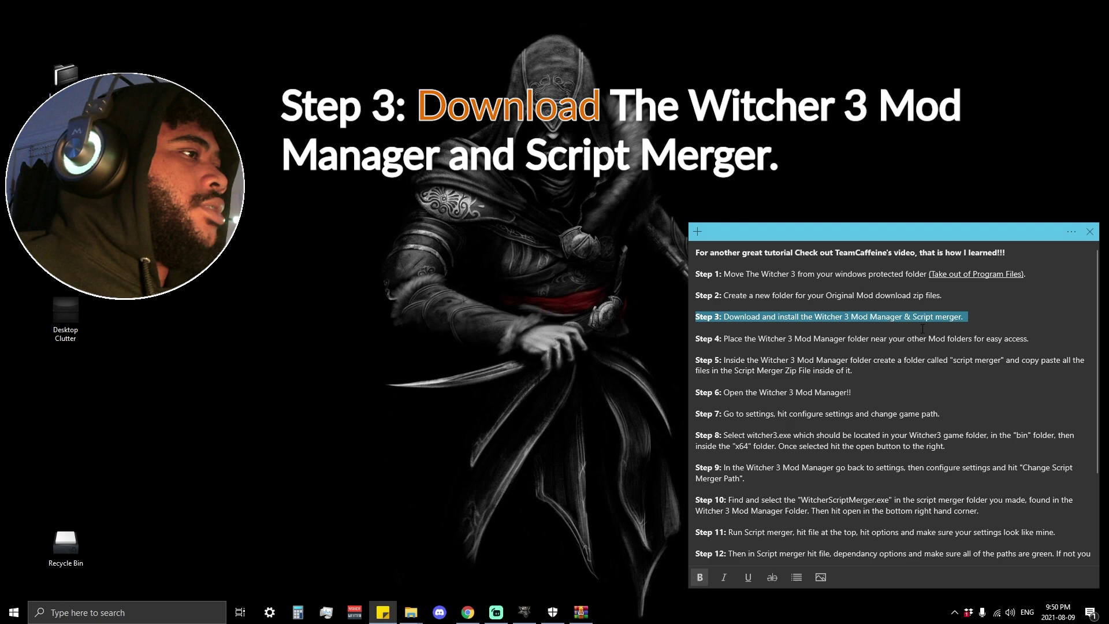
- Expand the Zips tab group in Chrome and flip between the WinRAR, 7-Zip and WinZip download pages
{"action": "left_click", "coordinate": [466, 612]}
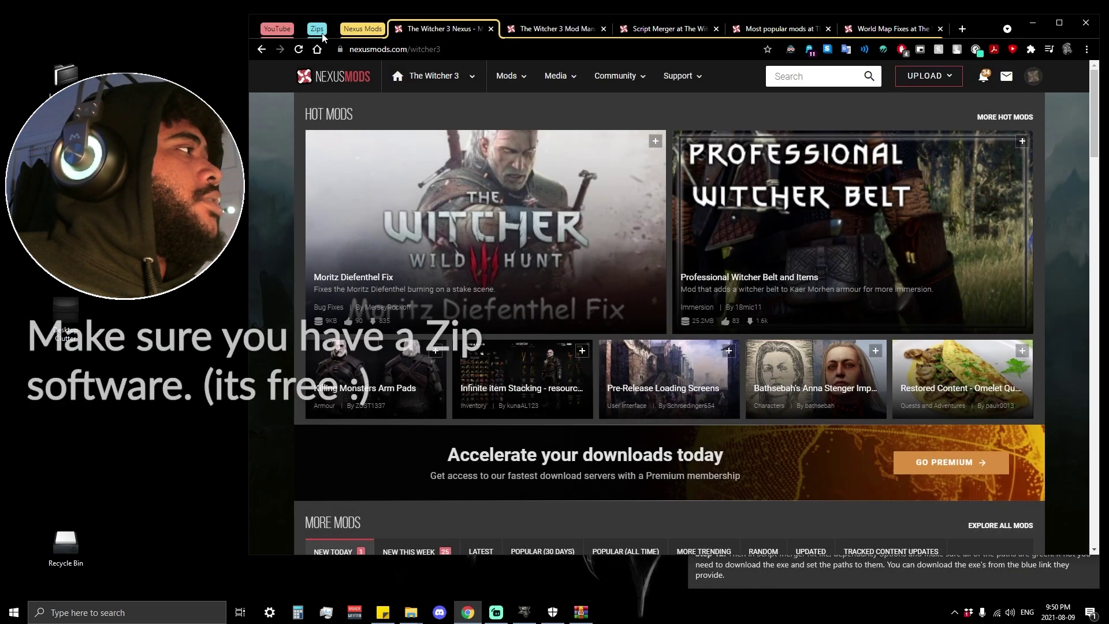
{"action": "left_click", "coordinate": [316, 28]}
{"action": "left_click", "coordinate": [338, 33]}
{"action": "left_click", "coordinate": [436, 28]}
{"action": "left_click", "coordinate": [503, 28]}
{"action": "left_click", "coordinate": [436, 29]}
{"action": "left_click", "coordinate": [364, 28]}
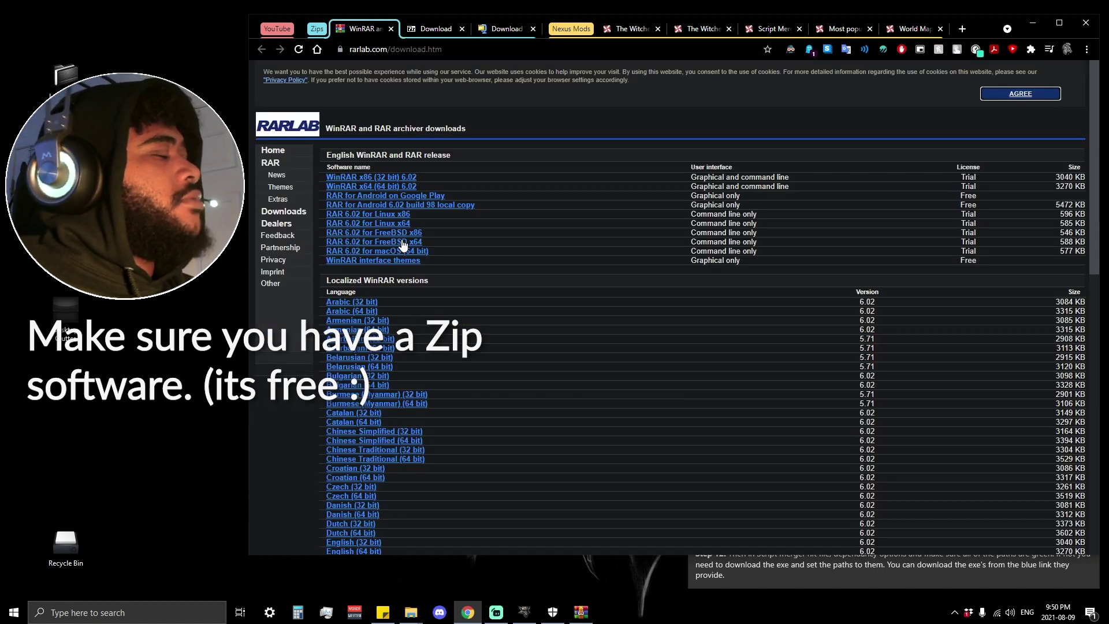
{"action": "left_click", "coordinate": [436, 29]}
{"action": "left_click", "coordinate": [501, 29]}
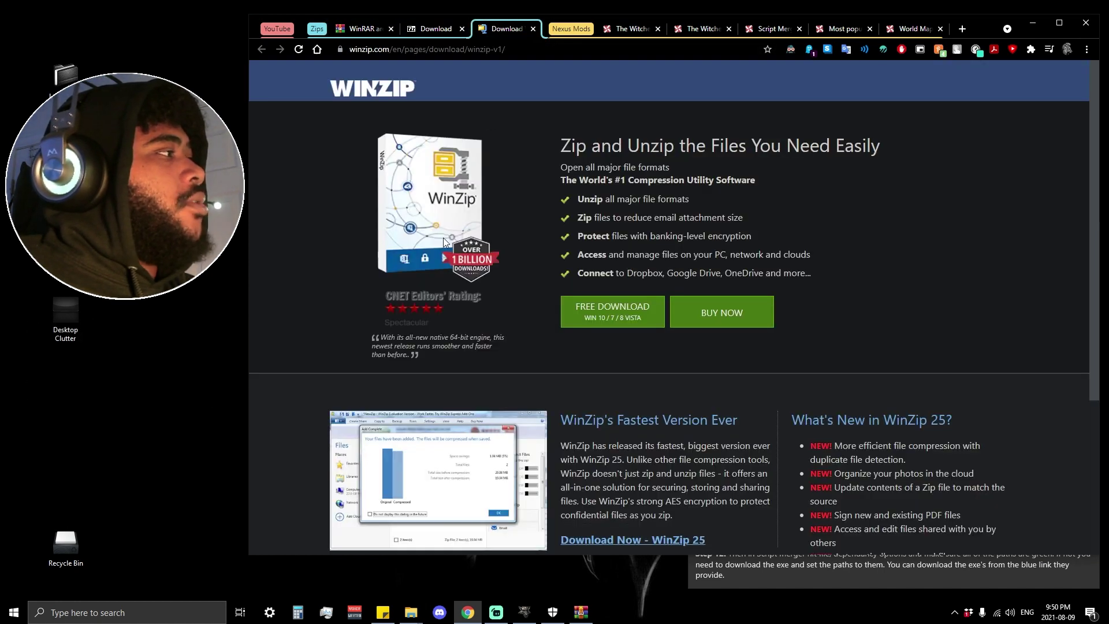
{"action": "key", "text": "ctrl+shift+Tab"}
{"action": "key", "text": "ctrl+shift+Tab"}
{"action": "key", "text": "ctrl+Tab"}
{"action": "key", "text": "ctrl+shift+Tab"}
{"action": "key", "text": "ctrl+Tab"}
{"action": "key", "text": "ctrl+shift+Tab"}
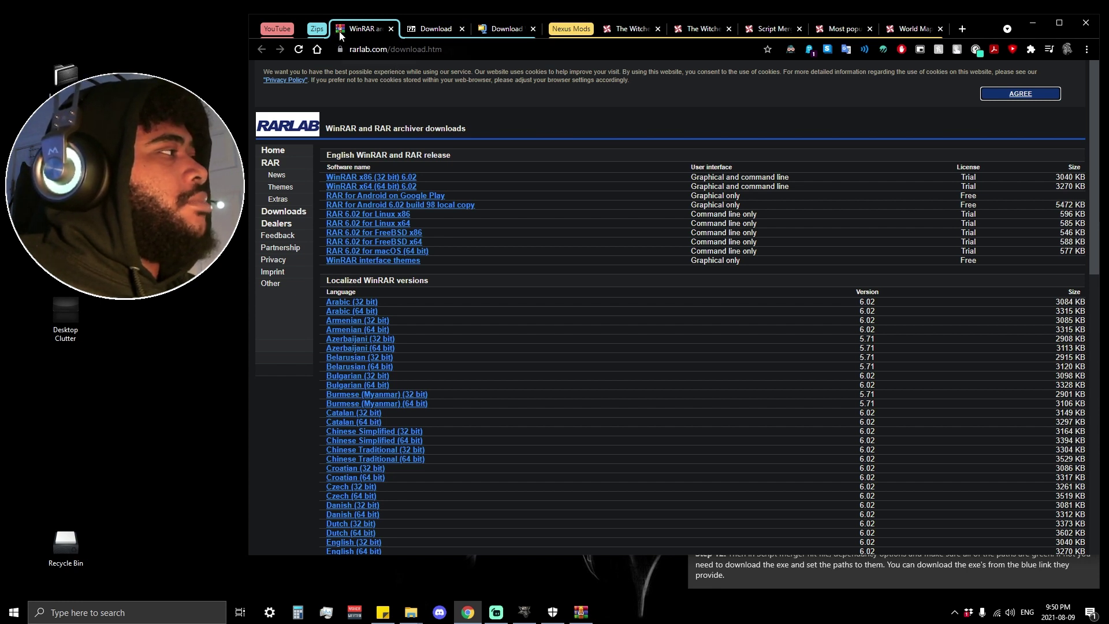
- Check the extraction options for the All in One Black Pack archive without extracting, then hide the folder
{"action": "mouse_move", "coordinate": [429, 610]}
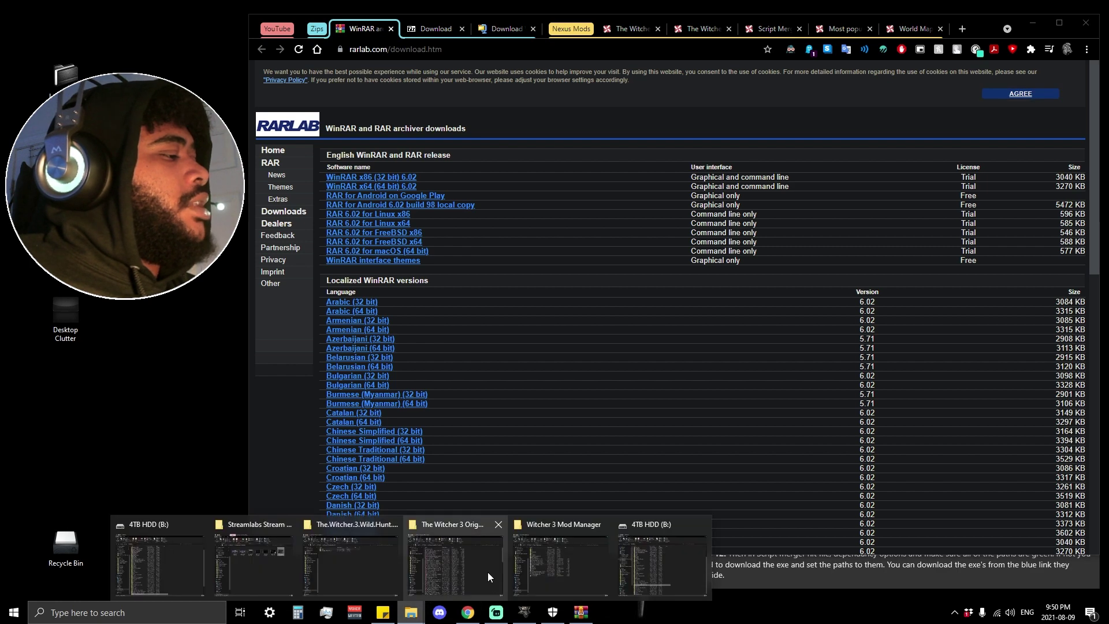
{"action": "left_click", "coordinate": [487, 572]}
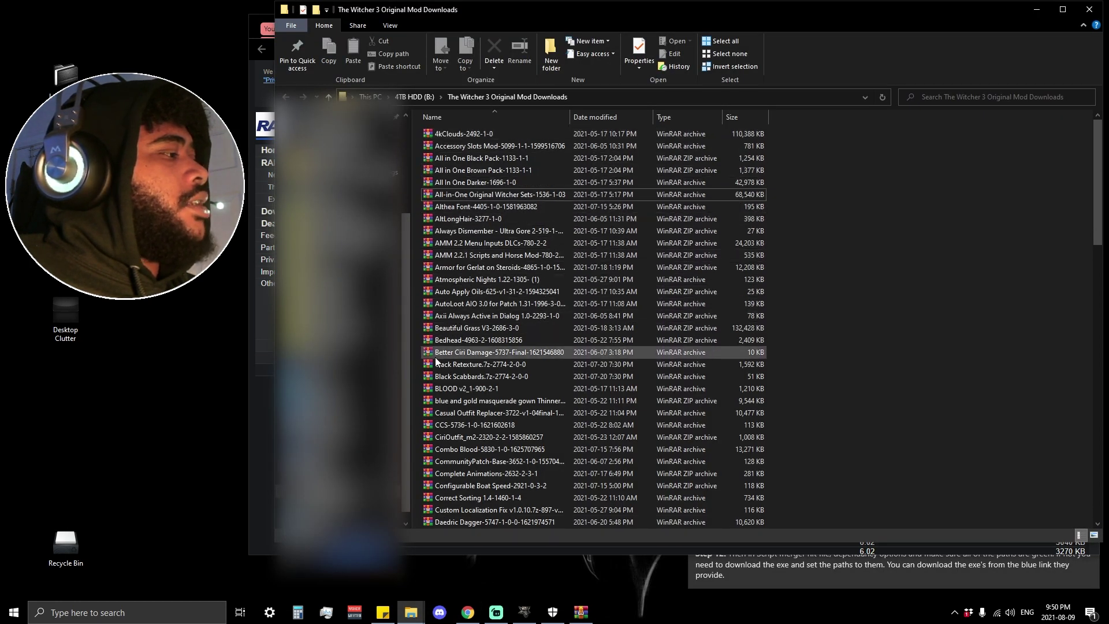
{"action": "right_click", "coordinate": [477, 163]}
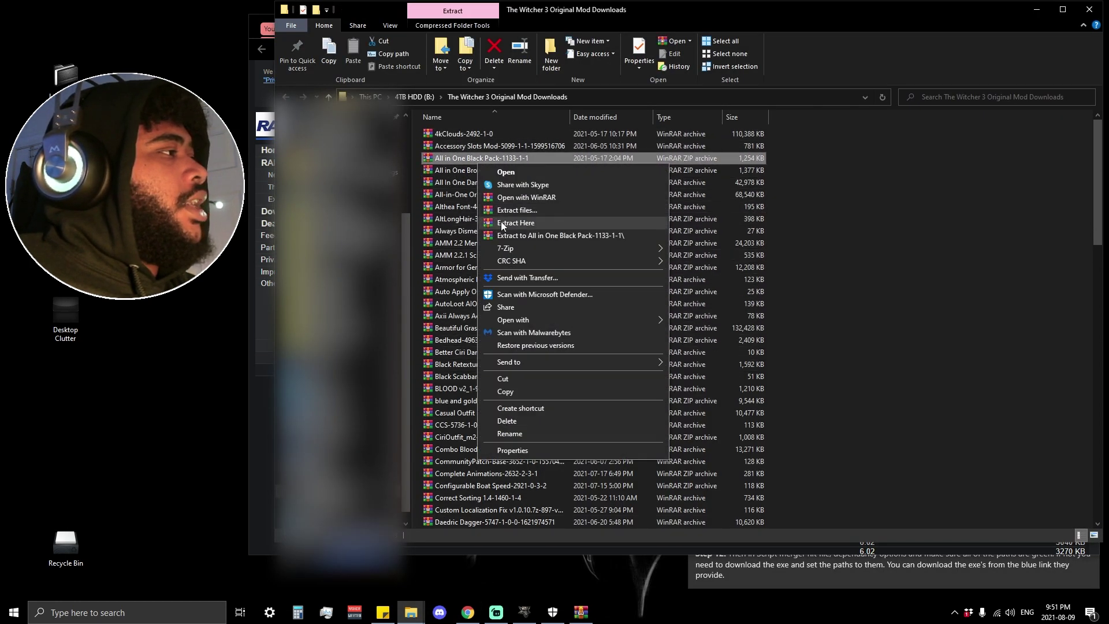
{"action": "left_click", "coordinate": [877, 216]}
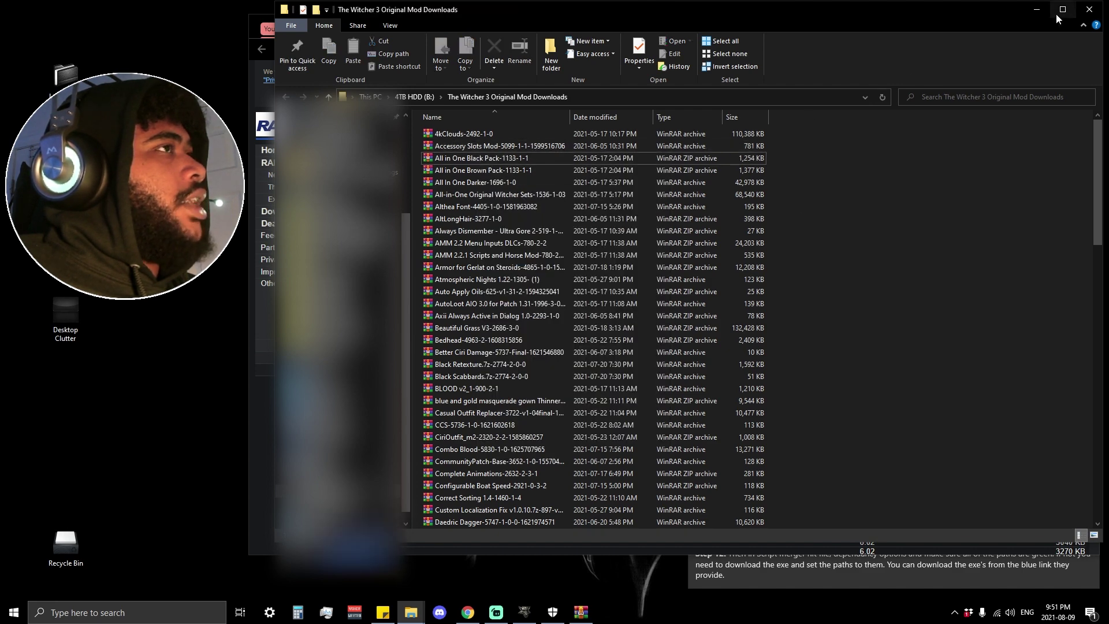
{"action": "left_click", "coordinate": [1039, 8]}
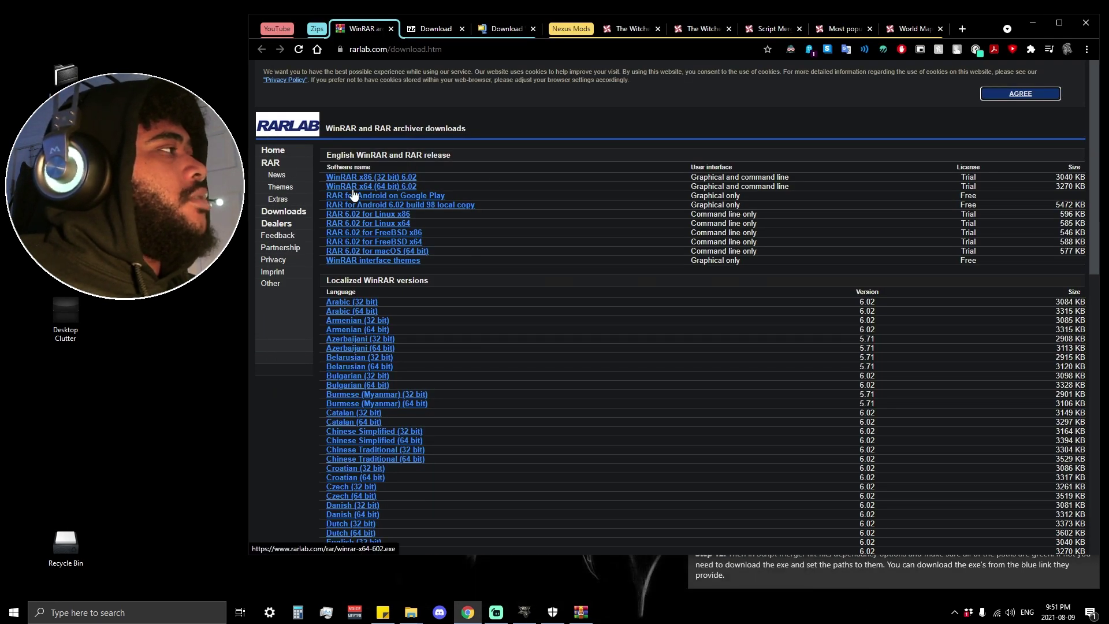
- Look over the Witcher mod tabs, ending on The Witcher 3 Mod Manager page
{"action": "left_click", "coordinate": [626, 29]}
{"action": "left_click", "coordinate": [701, 29]}
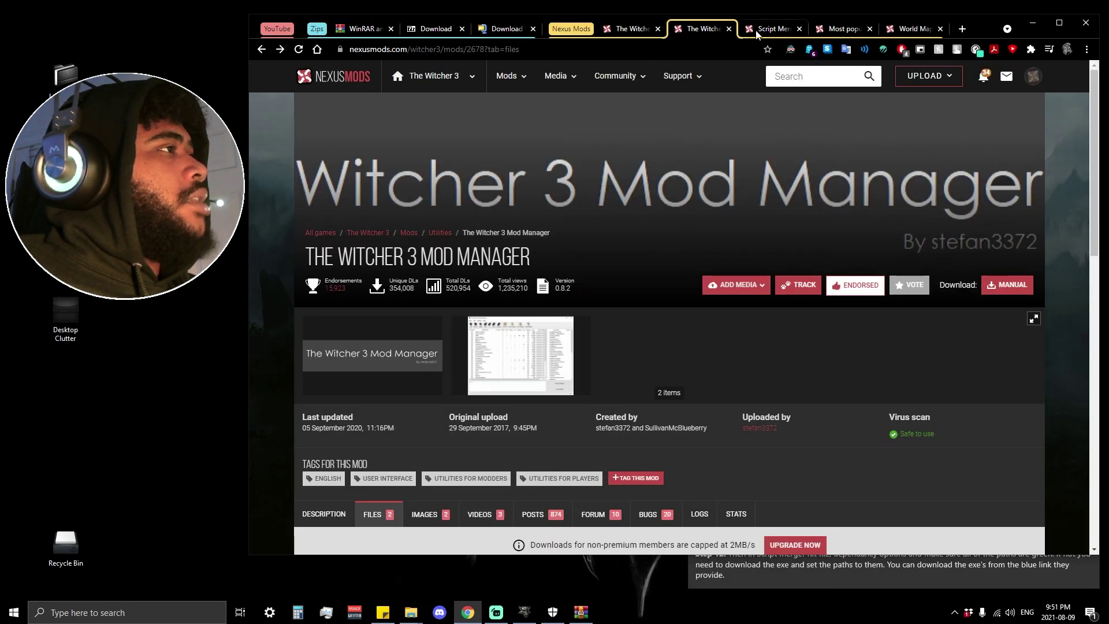
{"action": "left_click", "coordinate": [766, 30]}
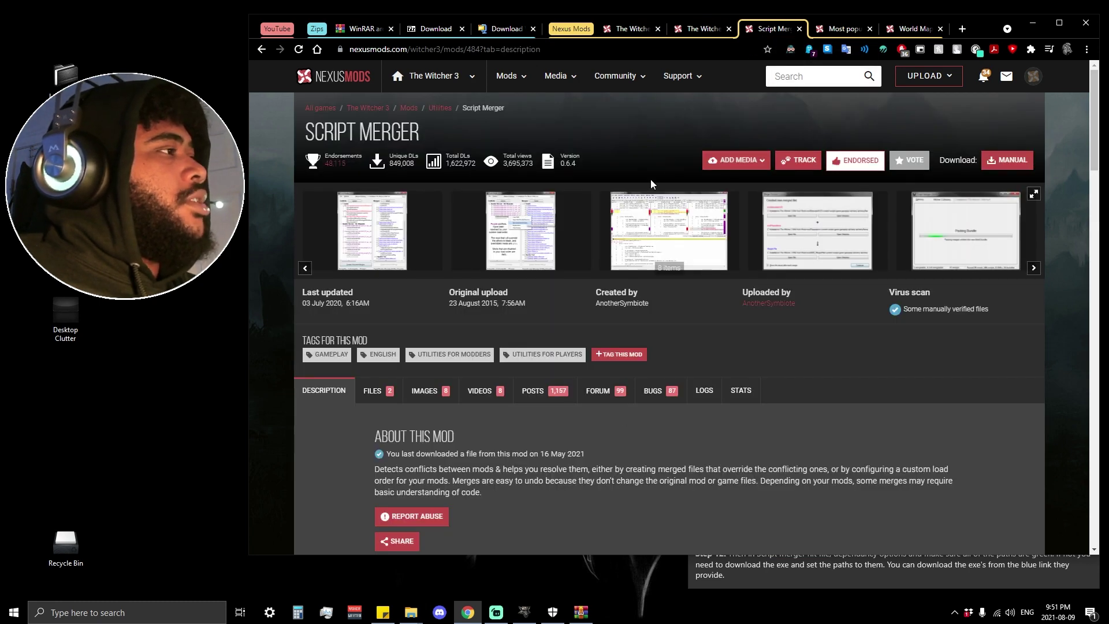
{"action": "left_click", "coordinate": [702, 28]}
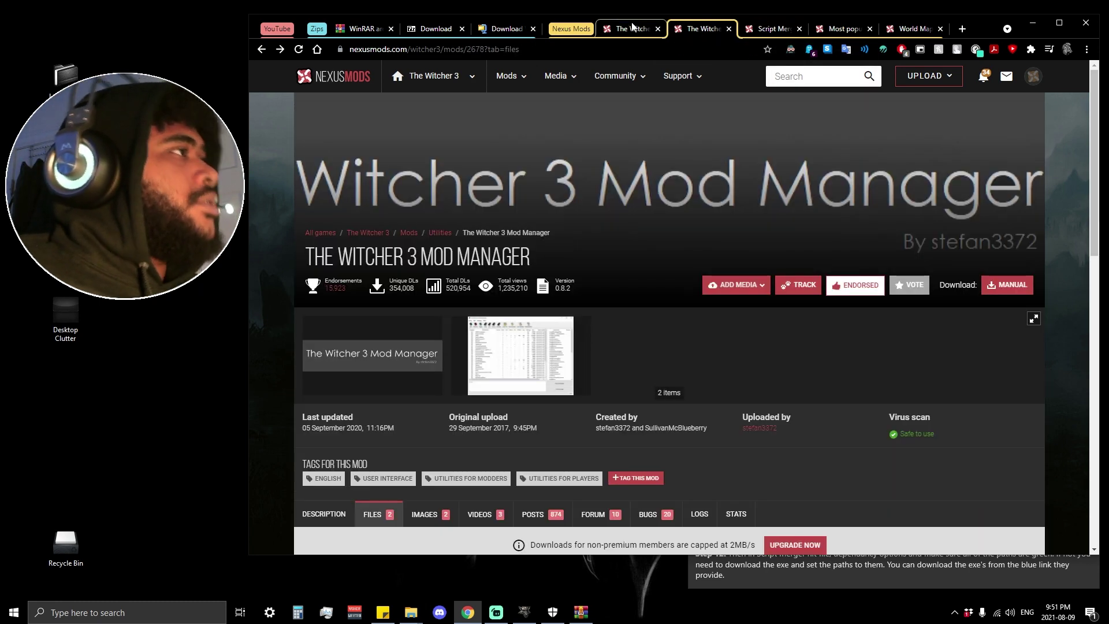
- Review the WinRAR, 7-Zip and RARLAB pages, then collapse the Zips tab group
{"action": "left_click", "coordinate": [364, 30]}
{"action": "left_click", "coordinate": [433, 29]}
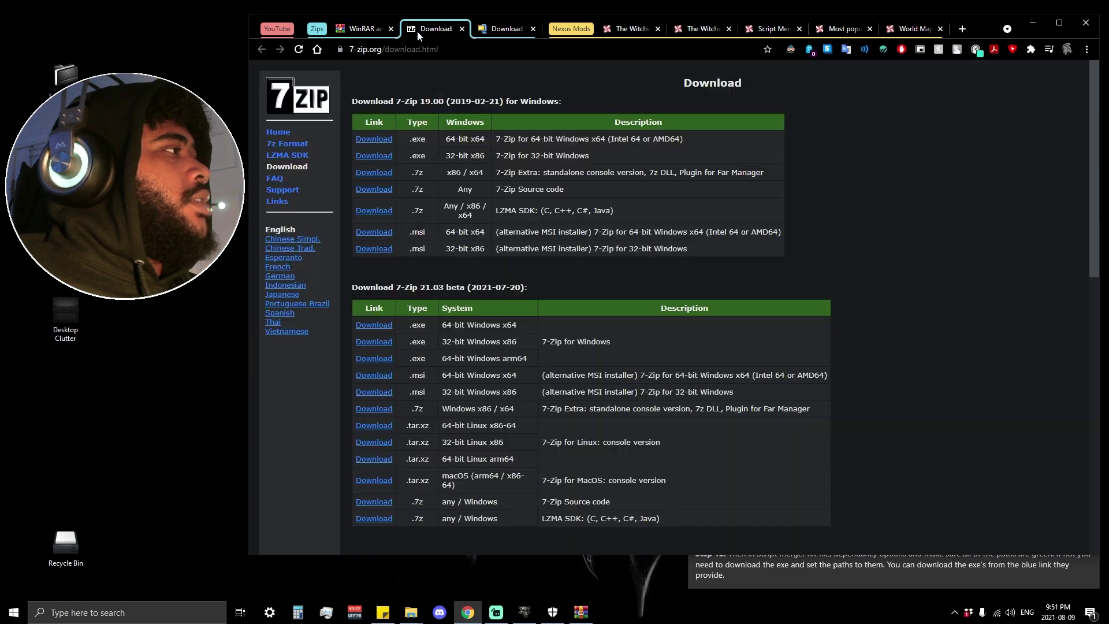
{"action": "left_click", "coordinate": [502, 29]}
{"action": "left_click", "coordinate": [361, 29]}
{"action": "left_click", "coordinate": [317, 29]}
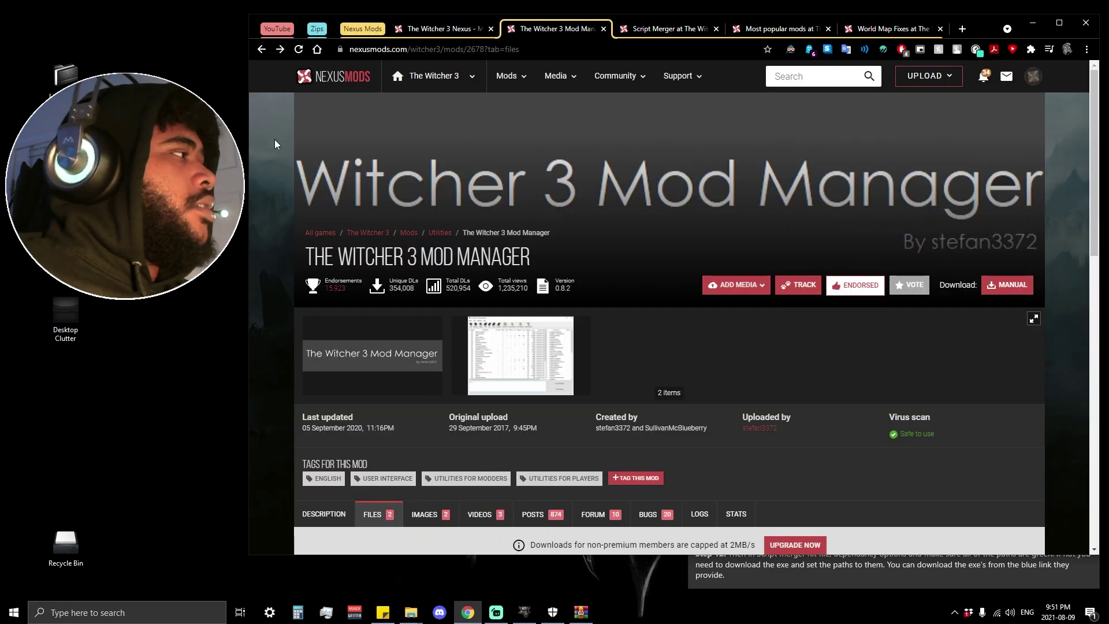
- Open the Mod Manager's Files section and its download options, then return to the description page
{"action": "scroll", "coordinate": [358, 177], "scroll_direction": "down", "scroll_amount": 4}
{"action": "scroll", "coordinate": [358, 177], "scroll_direction": "down", "scroll_amount": 1}
{"action": "left_click", "coordinate": [381, 228]}
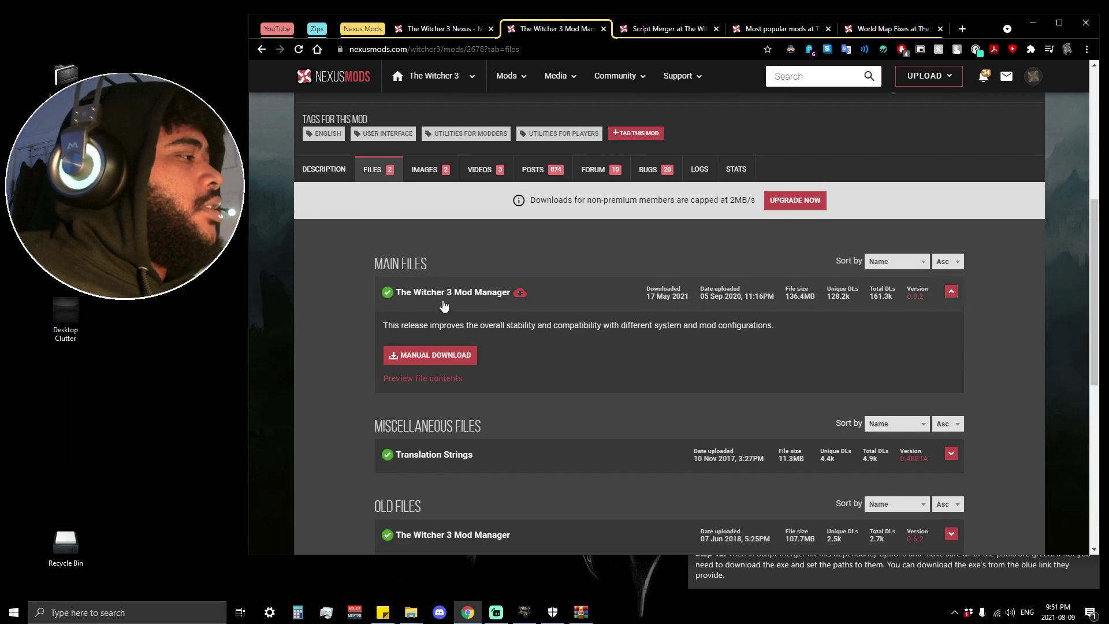
{"action": "scroll", "coordinate": [445, 242], "scroll_direction": "down", "scroll_amount": 2}
{"action": "left_click", "coordinate": [443, 240]}
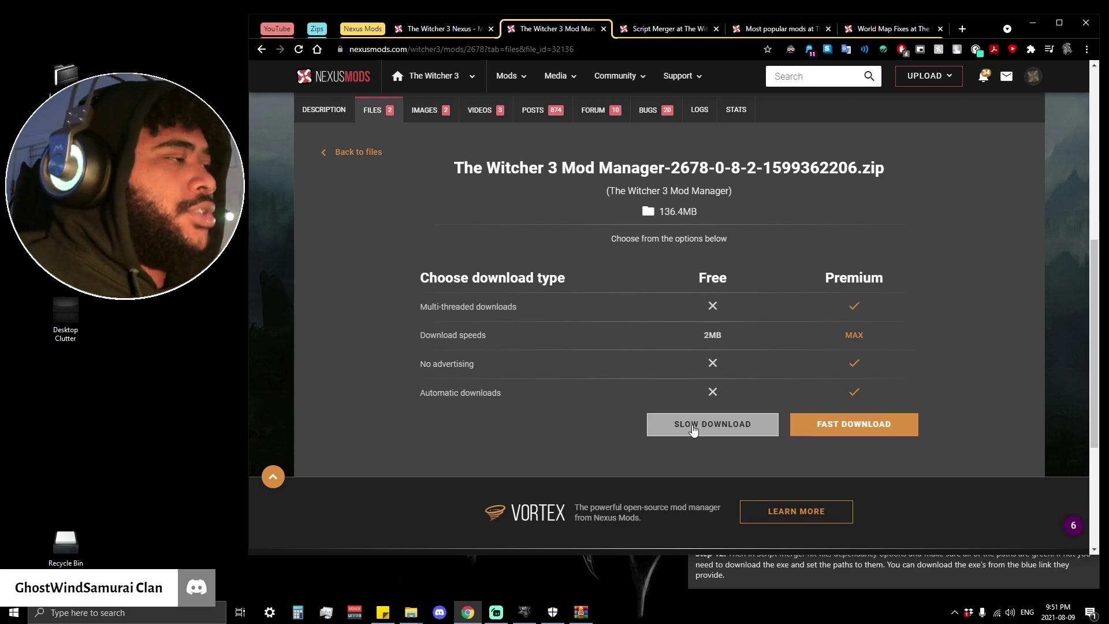
{"action": "key", "text": "alt+Left"}
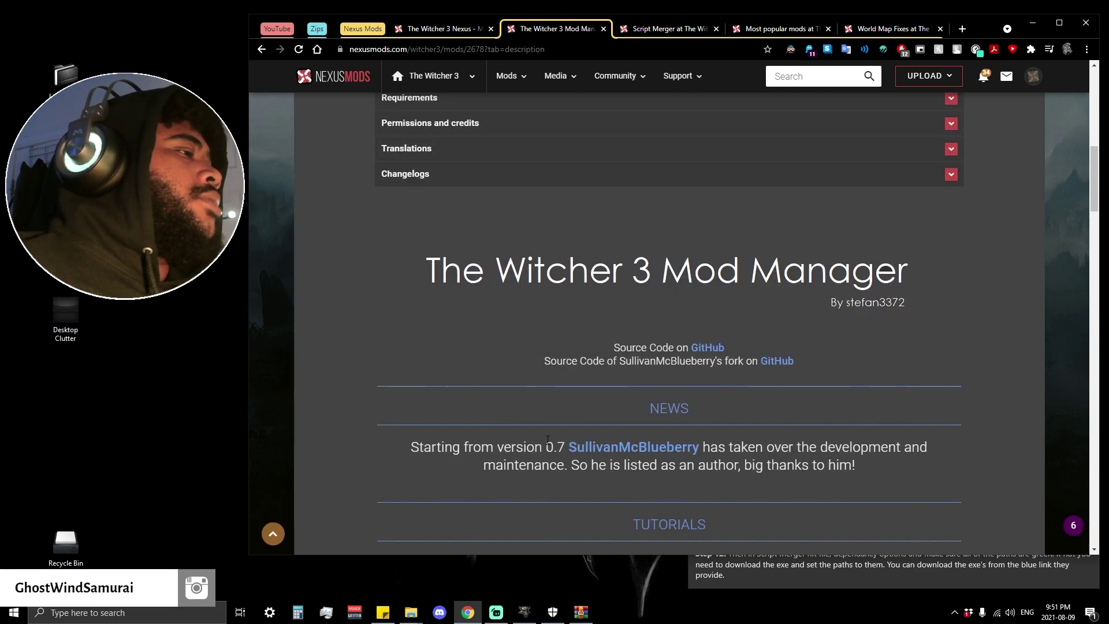
{"action": "scroll", "coordinate": [564, 361], "scroll_direction": "down", "scroll_amount": 8}
{"action": "scroll", "coordinate": [560, 363], "scroll_direction": "up", "scroll_amount": 15}
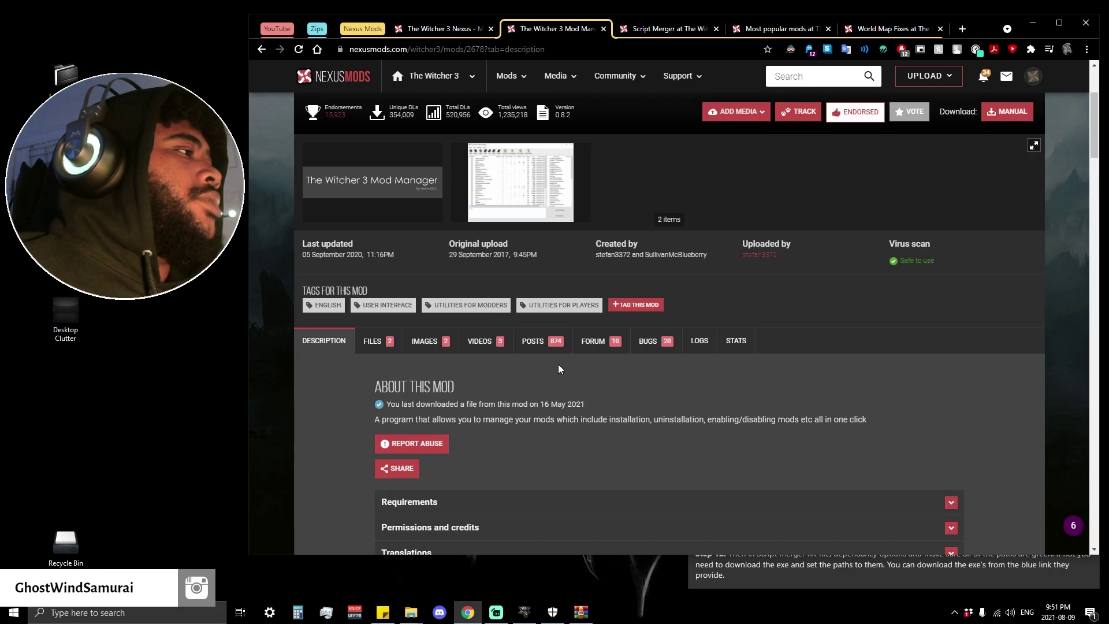
{"action": "scroll", "coordinate": [556, 193], "scroll_direction": "up", "scroll_amount": 3}
- Request the free slow download of Script Merger v0.6.5, go back, and minimize Chrome
{"action": "left_click", "coordinate": [656, 32]}
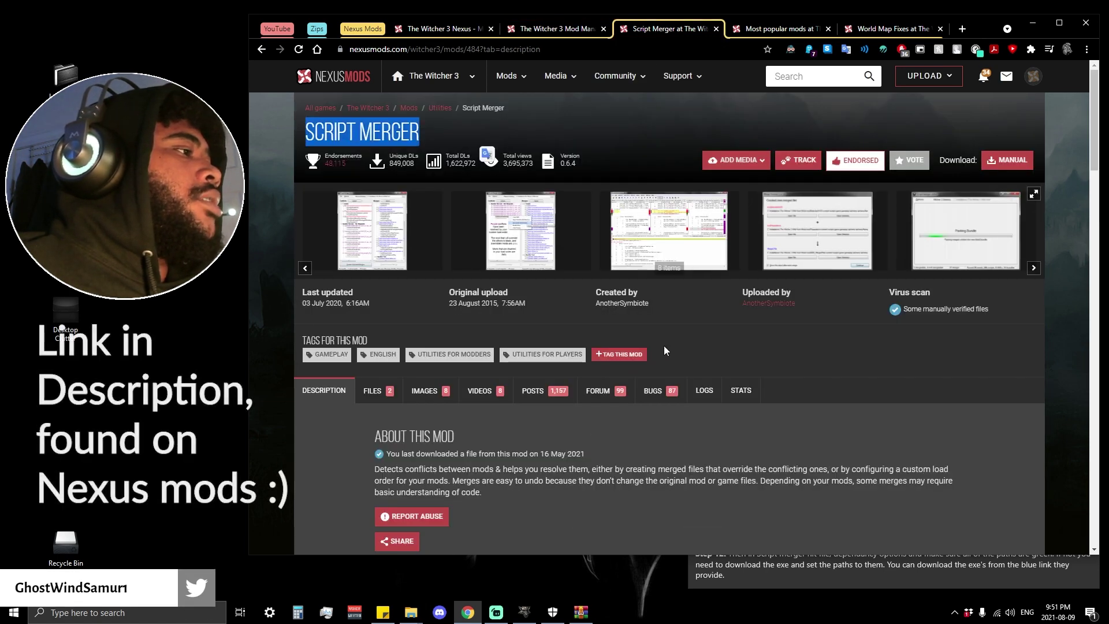
{"action": "left_click", "coordinate": [386, 392]}
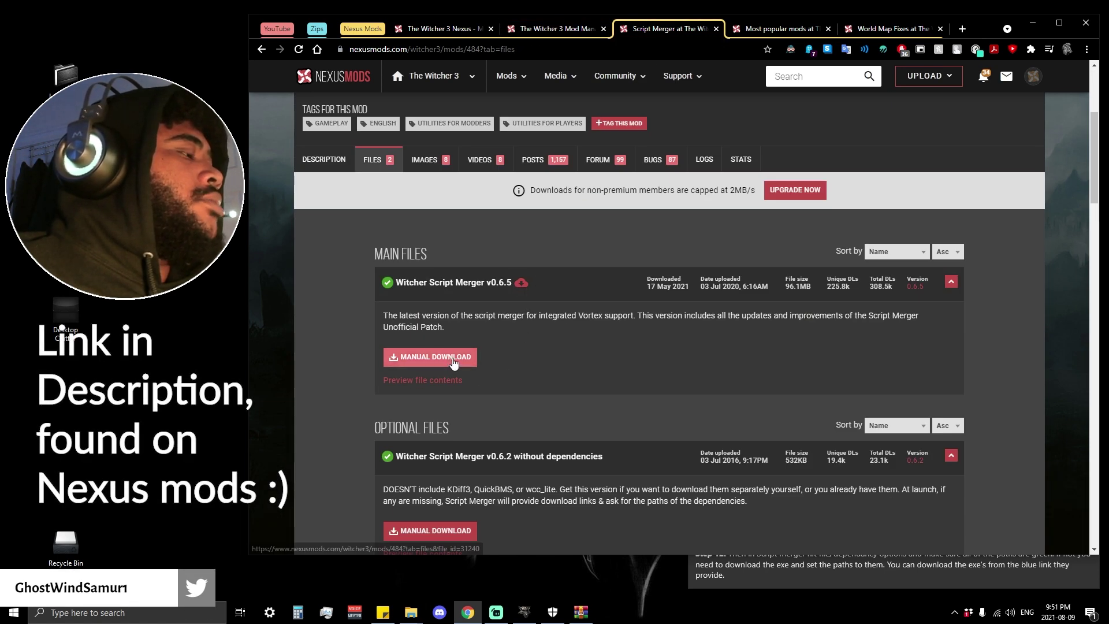
{"action": "left_click", "coordinate": [453, 358]}
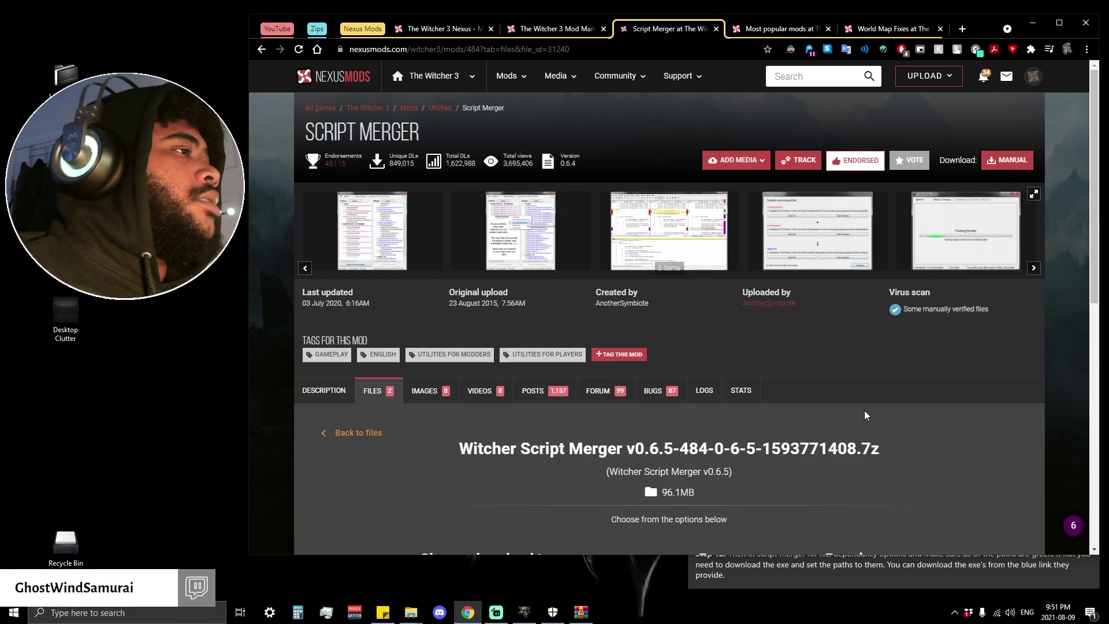
{"action": "scroll", "coordinate": [702, 529], "scroll_direction": "down", "scroll_amount": 3}
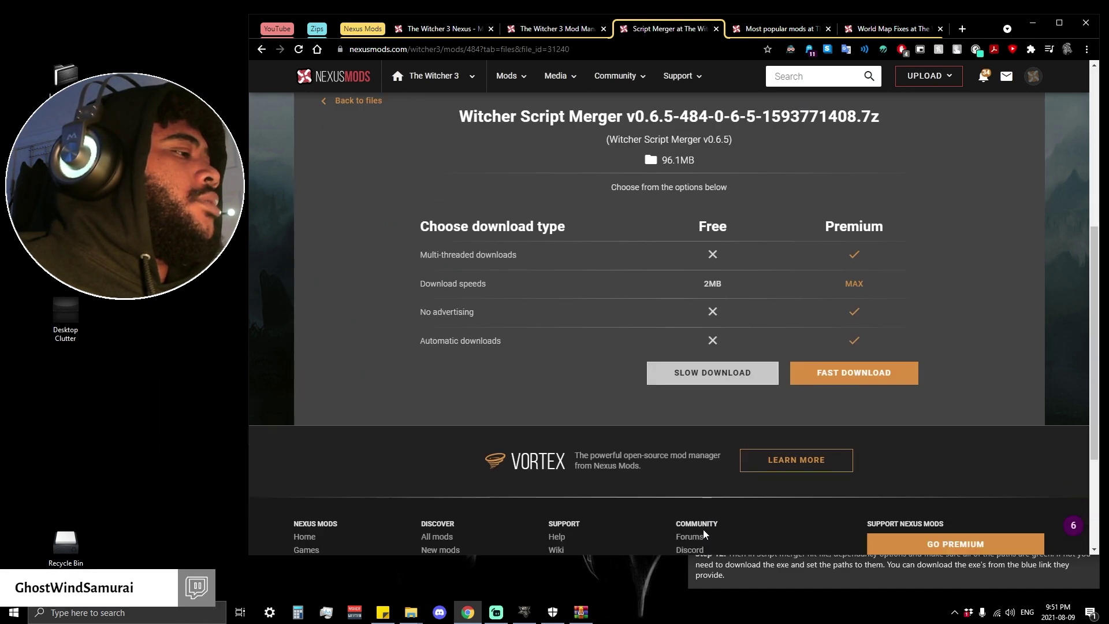
{"action": "left_click", "coordinate": [726, 363]}
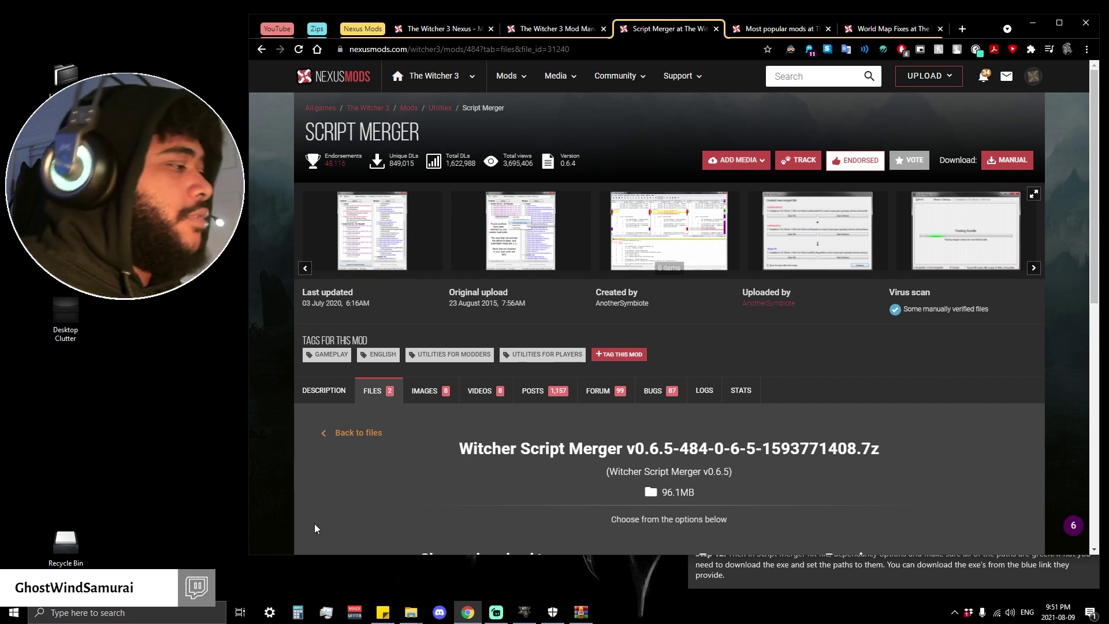
{"action": "key", "text": "alt+Left"}
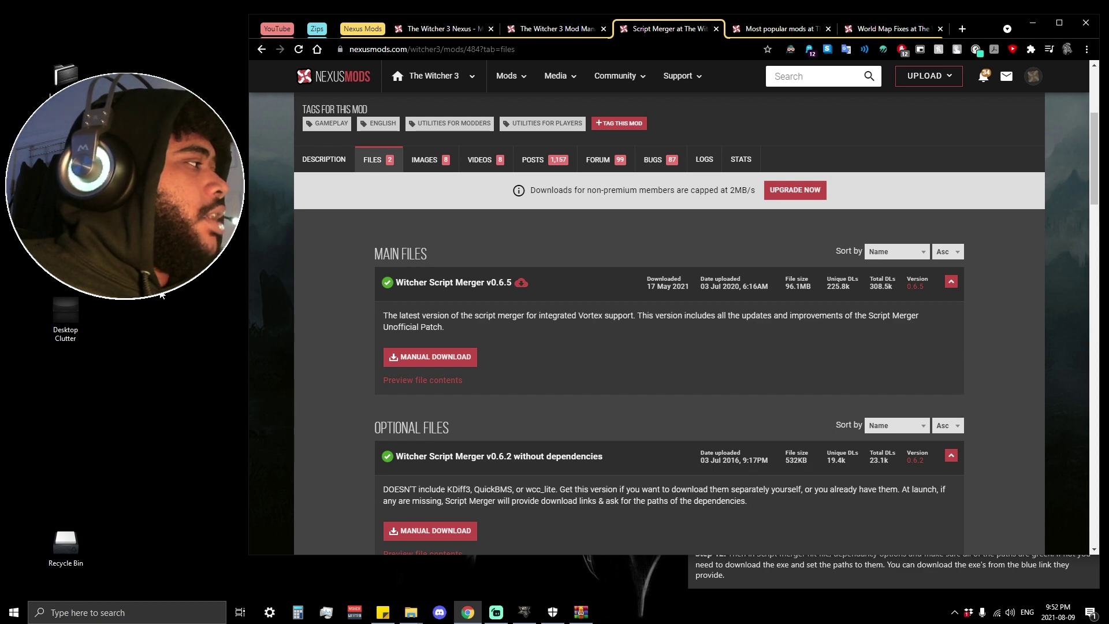
{"action": "left_click", "coordinate": [1033, 23]}
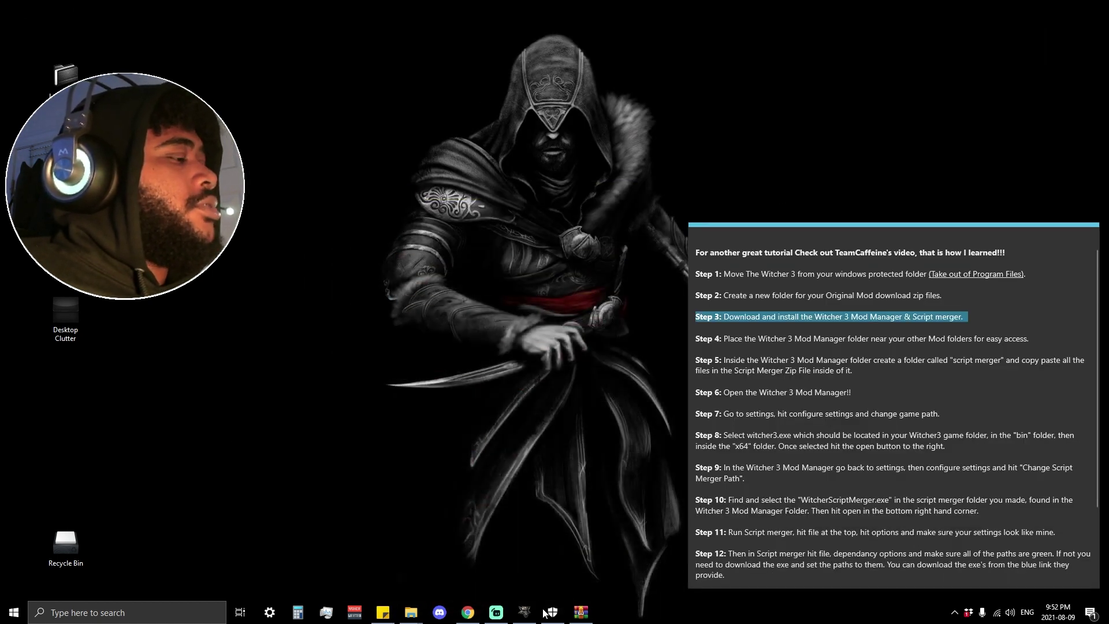
{"action": "mouse_move", "coordinate": [416, 618]}
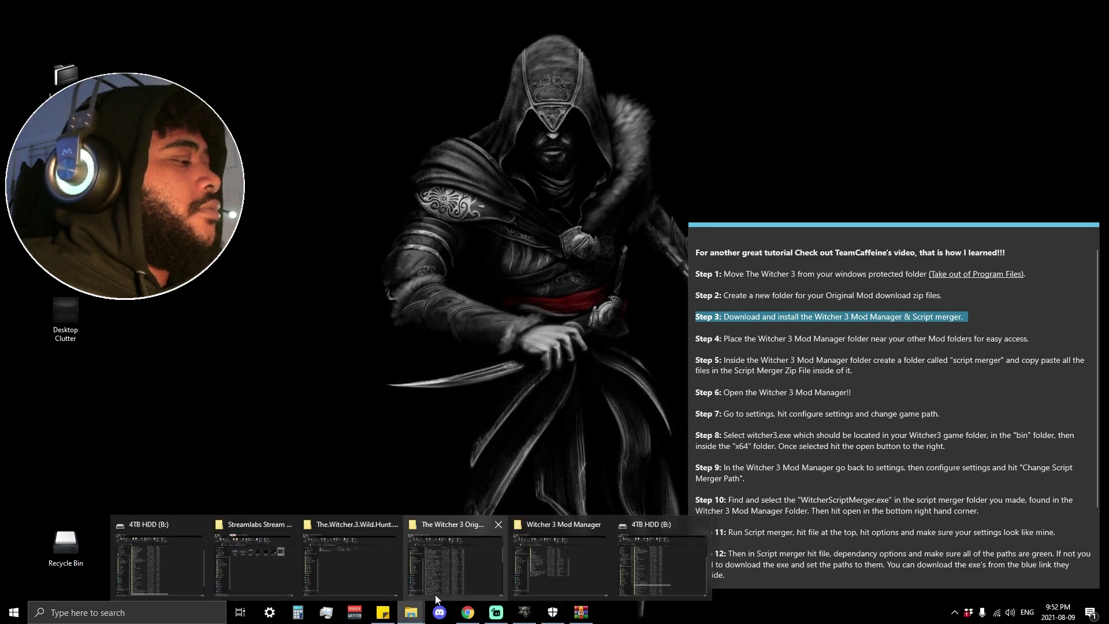
{"action": "mouse_move", "coordinate": [355, 574]}
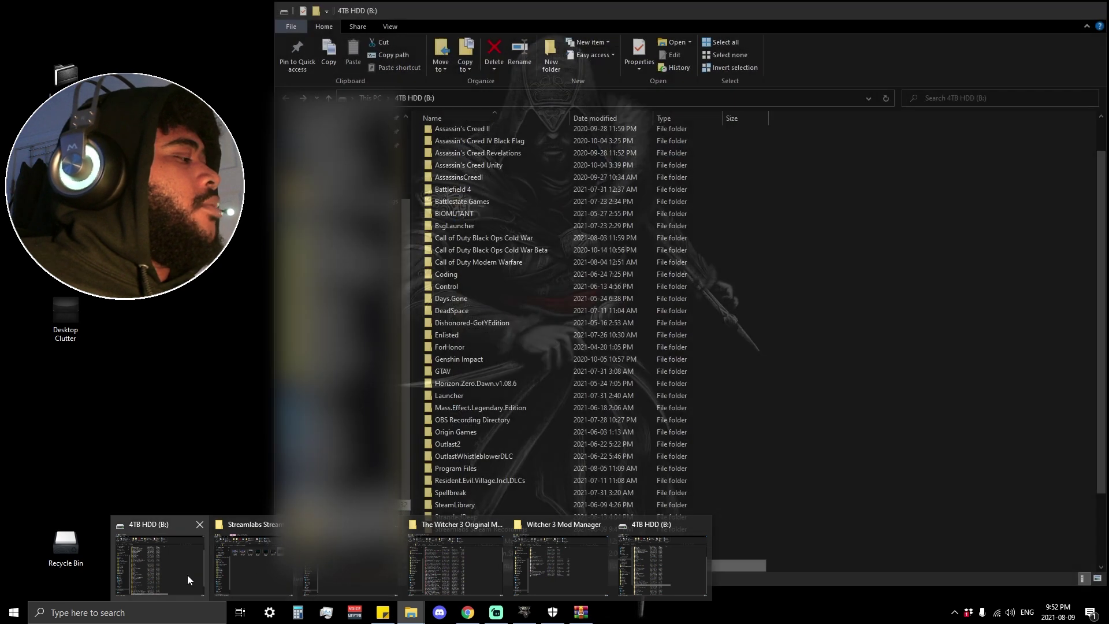
- Bring the 4TB HDD (B:) window forward, select the Witcher 3 Mod Manager folder, and read Step 4
{"action": "left_click", "coordinate": [187, 574]}
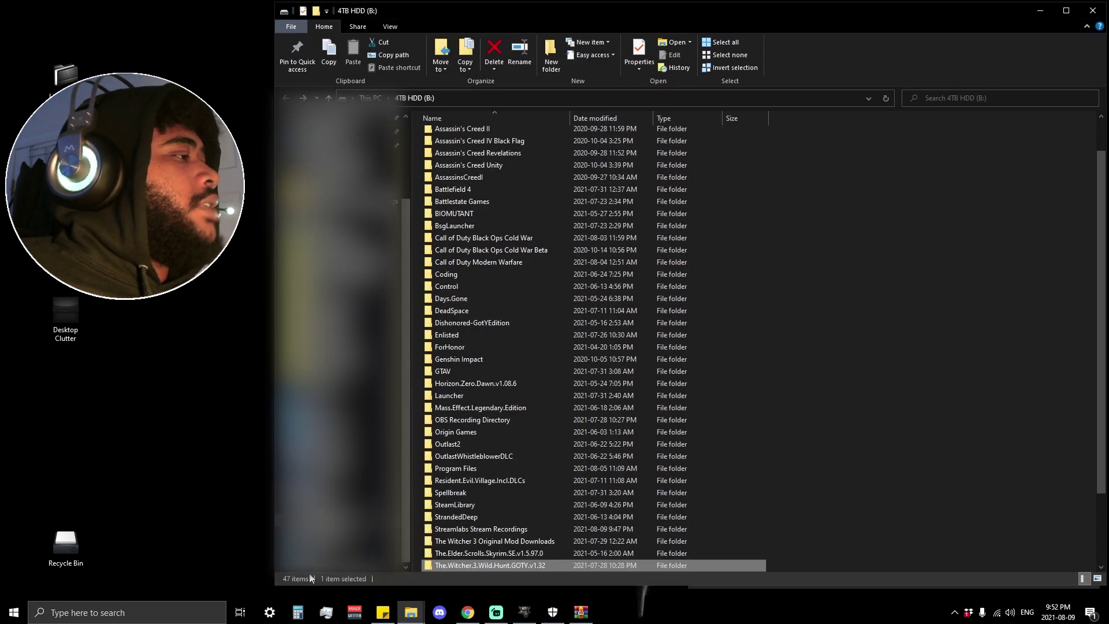
{"action": "left_click", "coordinate": [840, 268]}
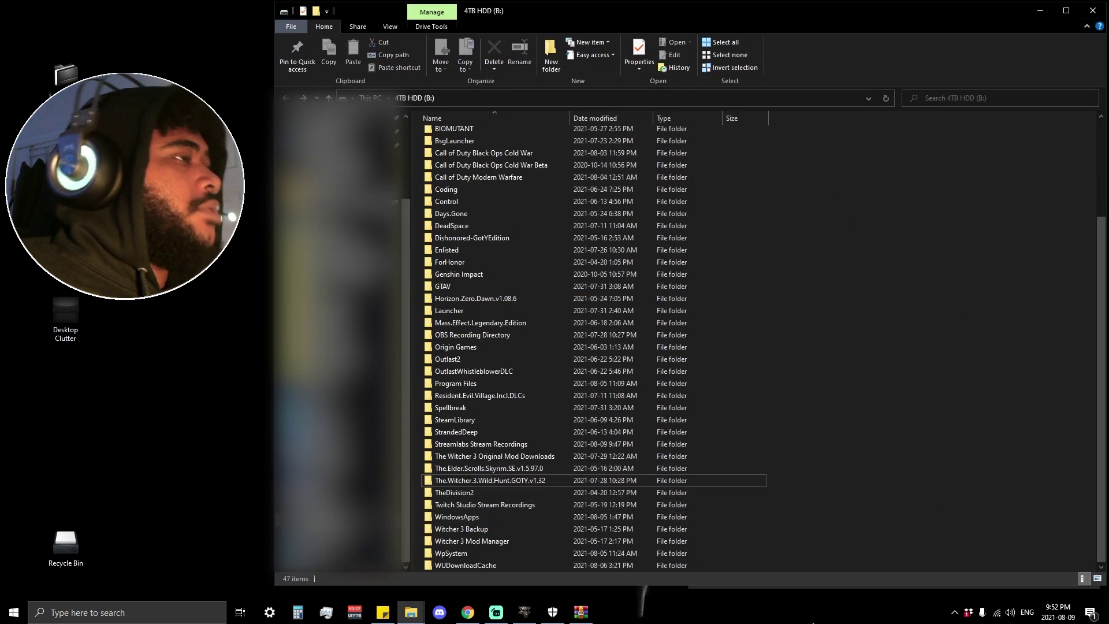
{"action": "right_click", "coordinate": [963, 467]}
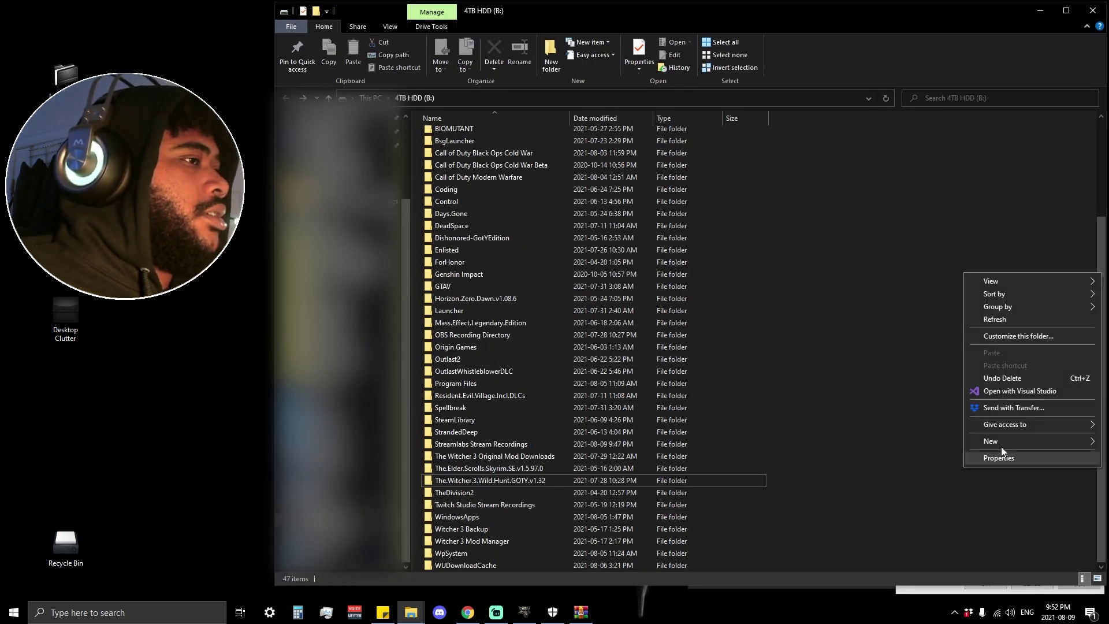
{"action": "left_click", "coordinate": [941, 376]}
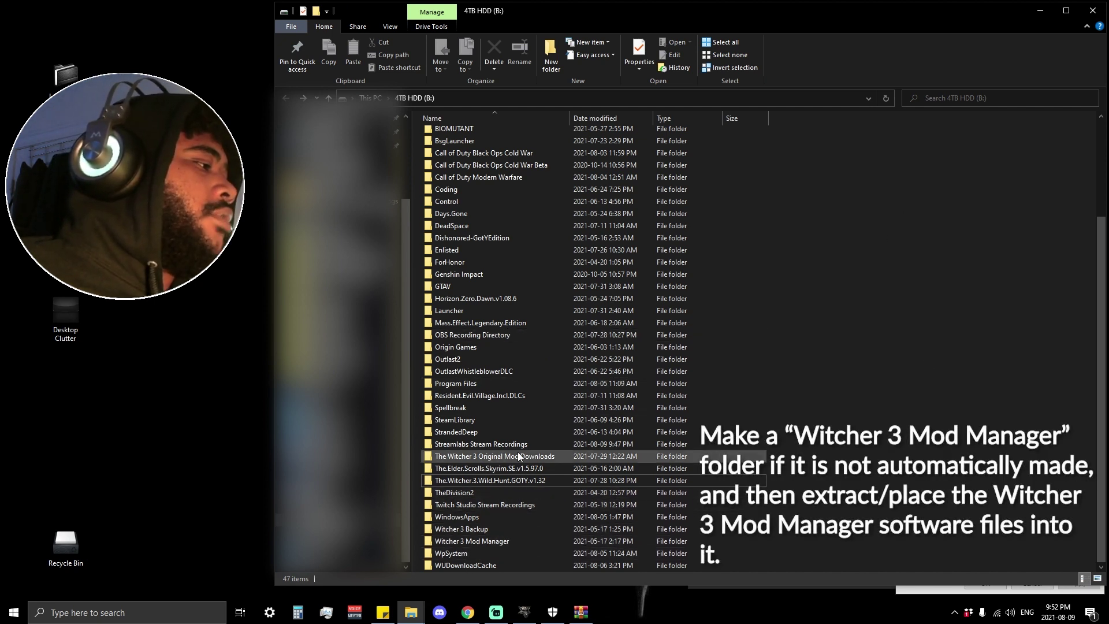
{"action": "left_click", "coordinate": [447, 544]}
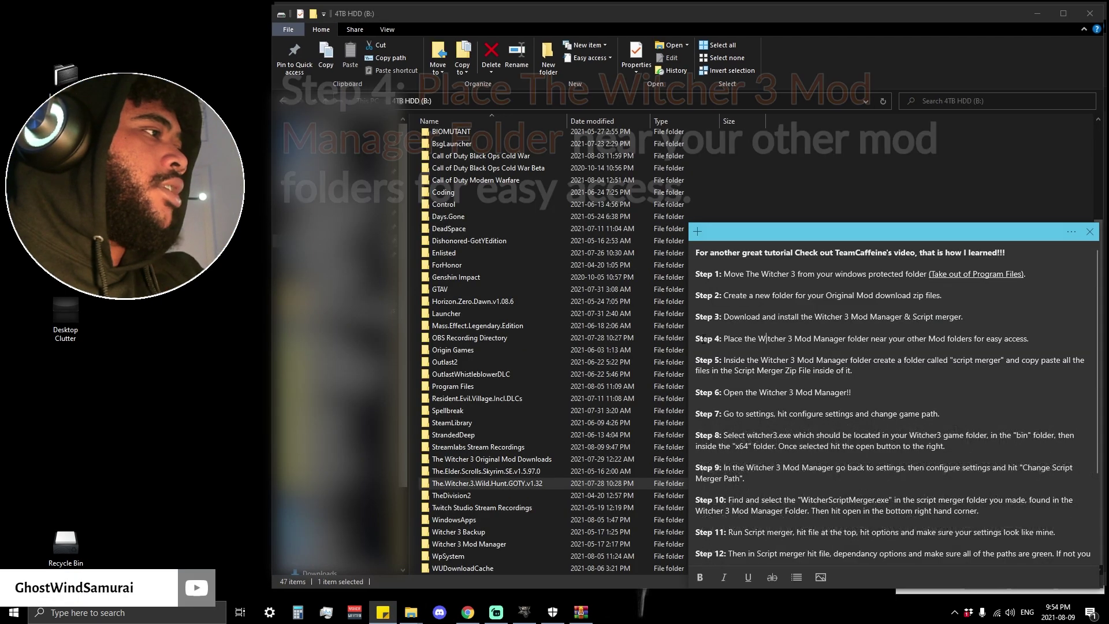
{"action": "triple_click", "coordinate": [708, 339]}
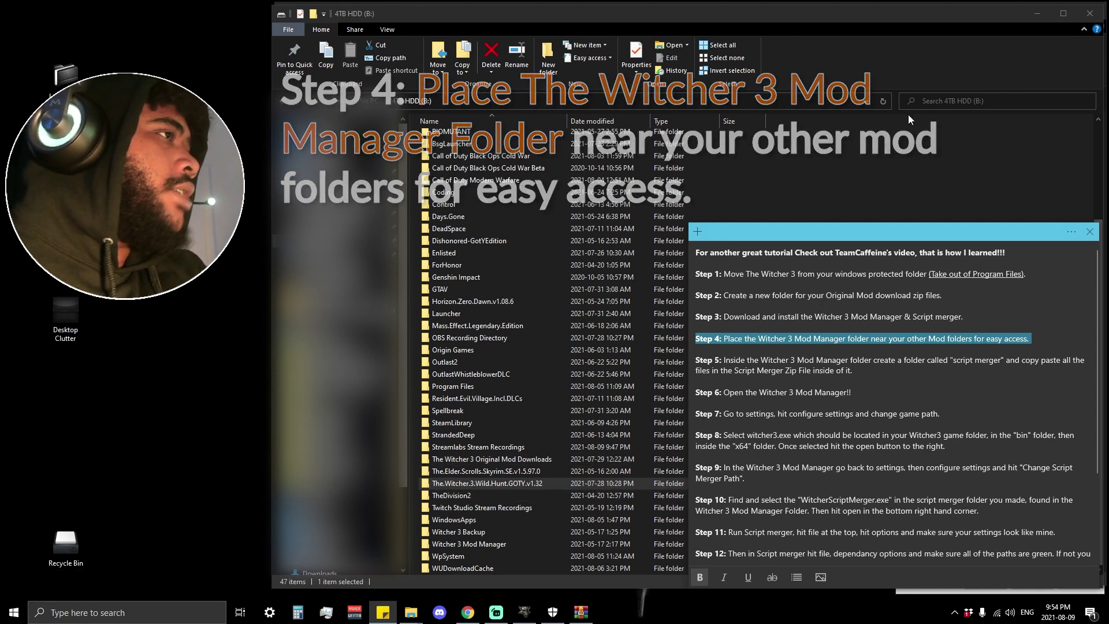
- Open the Witcher 3 Mod Manager folder, return to the B: drive, and bring up the steps note
{"action": "left_click", "coordinate": [932, 157]}
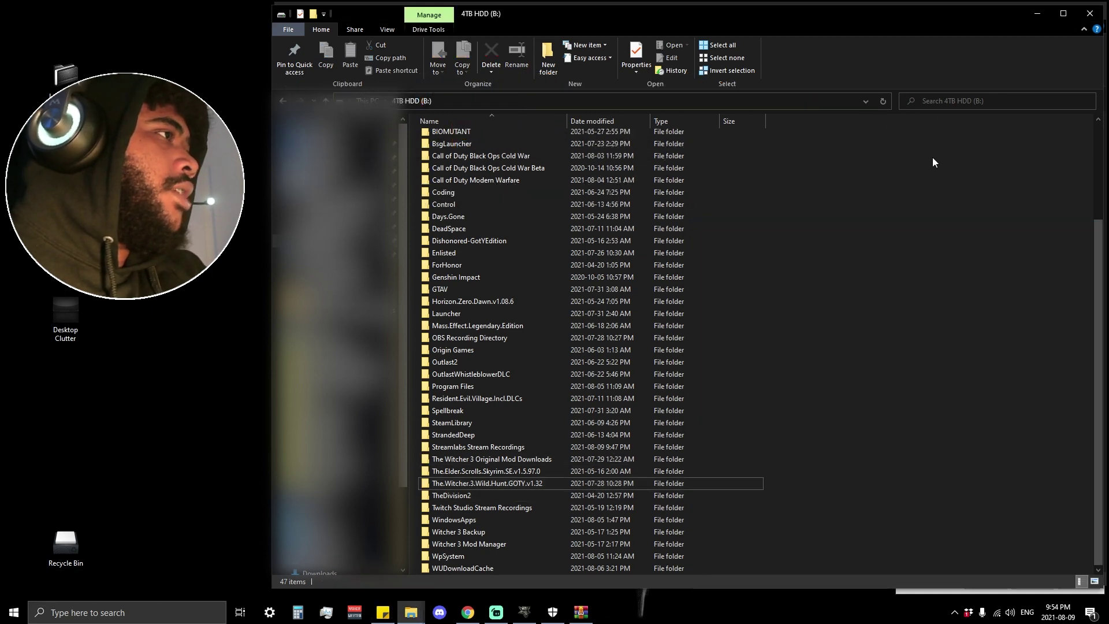
{"action": "left_click", "coordinate": [484, 483]}
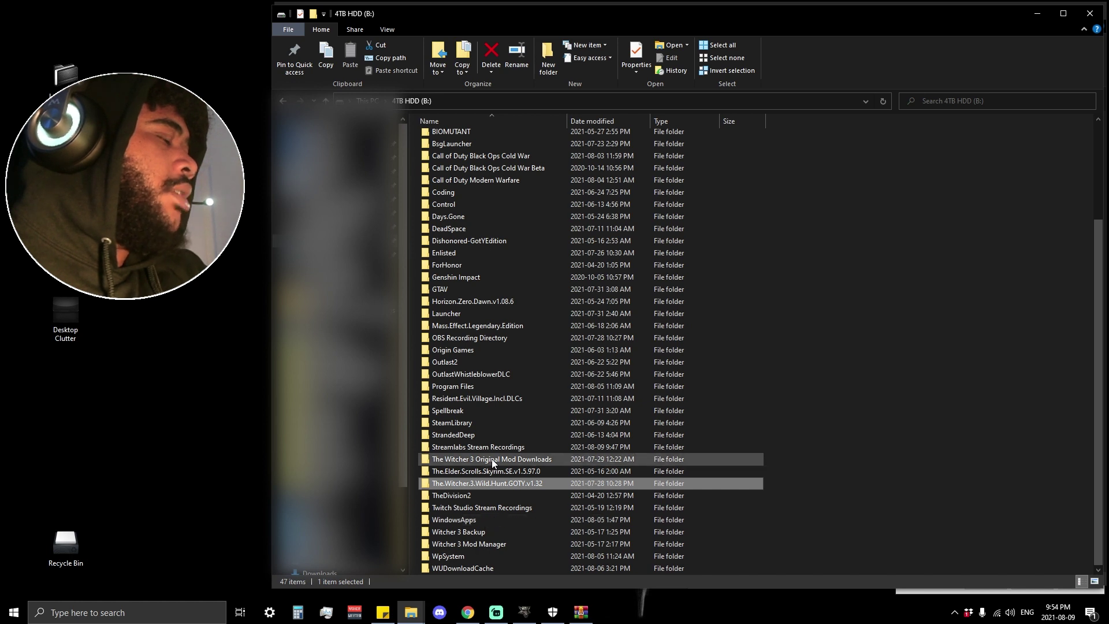
{"action": "left_click", "coordinate": [485, 459]}
{"action": "left_click", "coordinate": [495, 545]}
{"action": "double_click", "coordinate": [484, 544]}
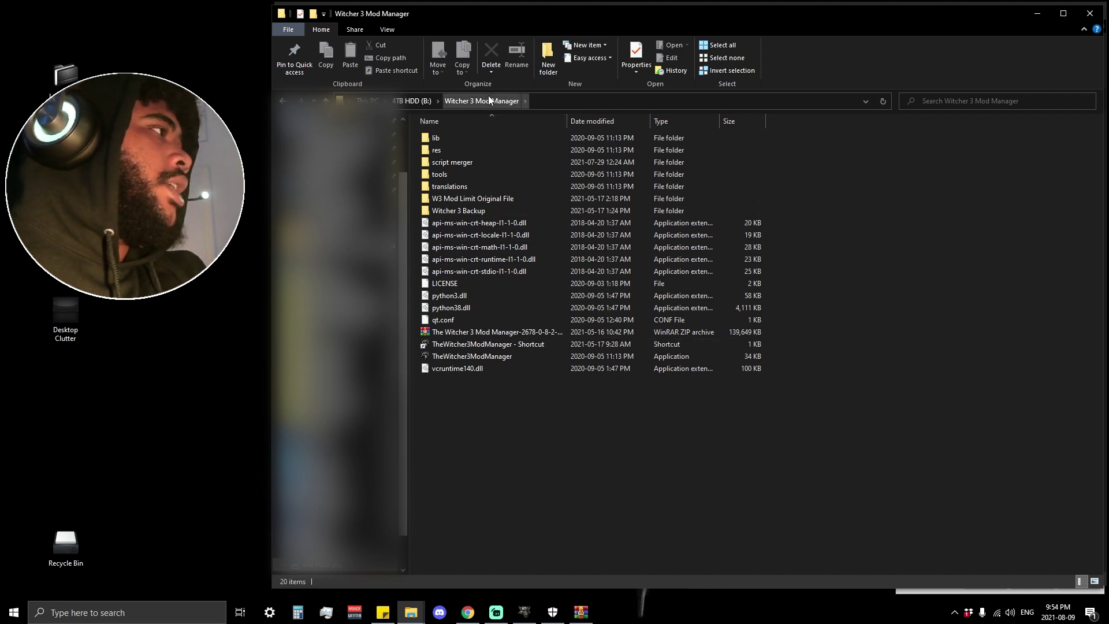
{"action": "key", "text": "BackSpace"}
{"action": "scroll", "coordinate": [910, 362], "scroll_direction": "down", "scroll_amount": 1}
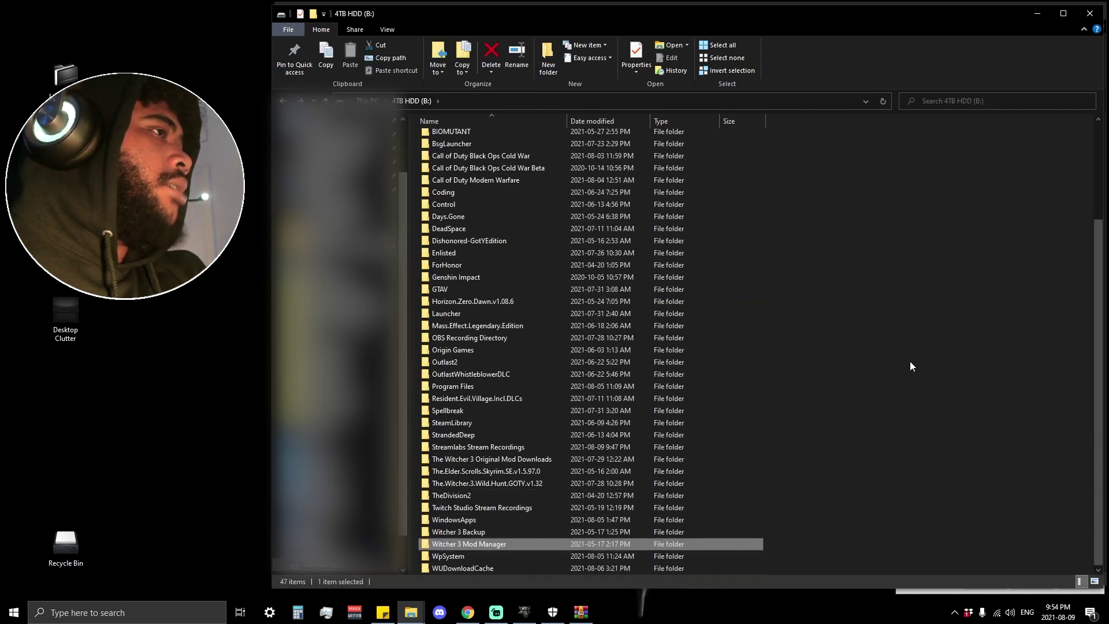
{"action": "left_click", "coordinate": [910, 362]}
{"action": "left_click", "coordinate": [520, 459]}
{"action": "left_click", "coordinate": [511, 544]}
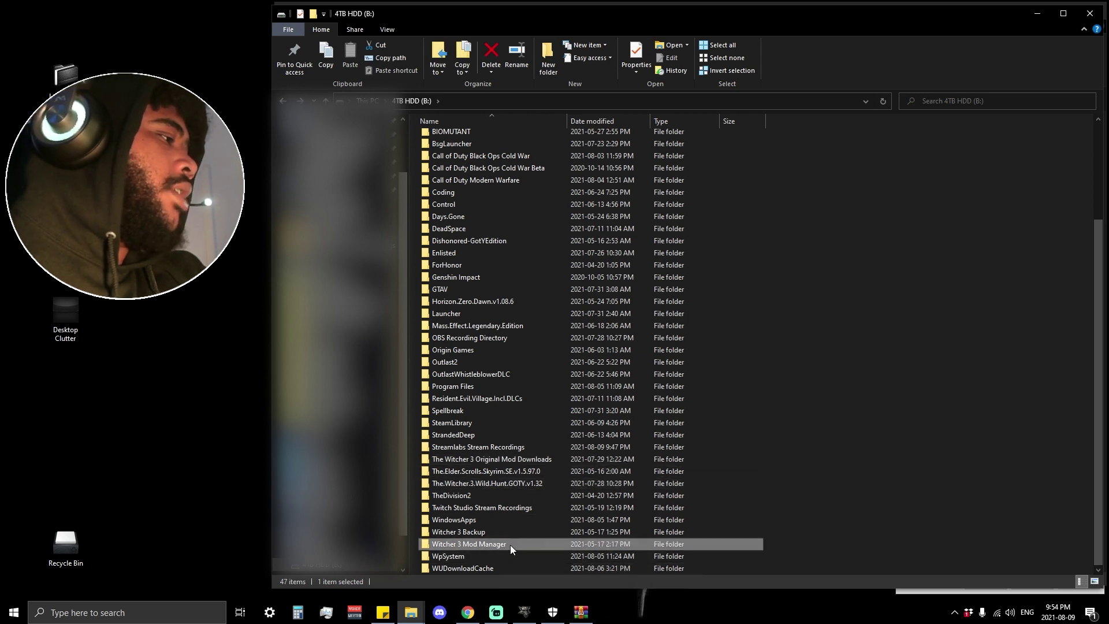
{"action": "key", "text": "alt+Tab"}
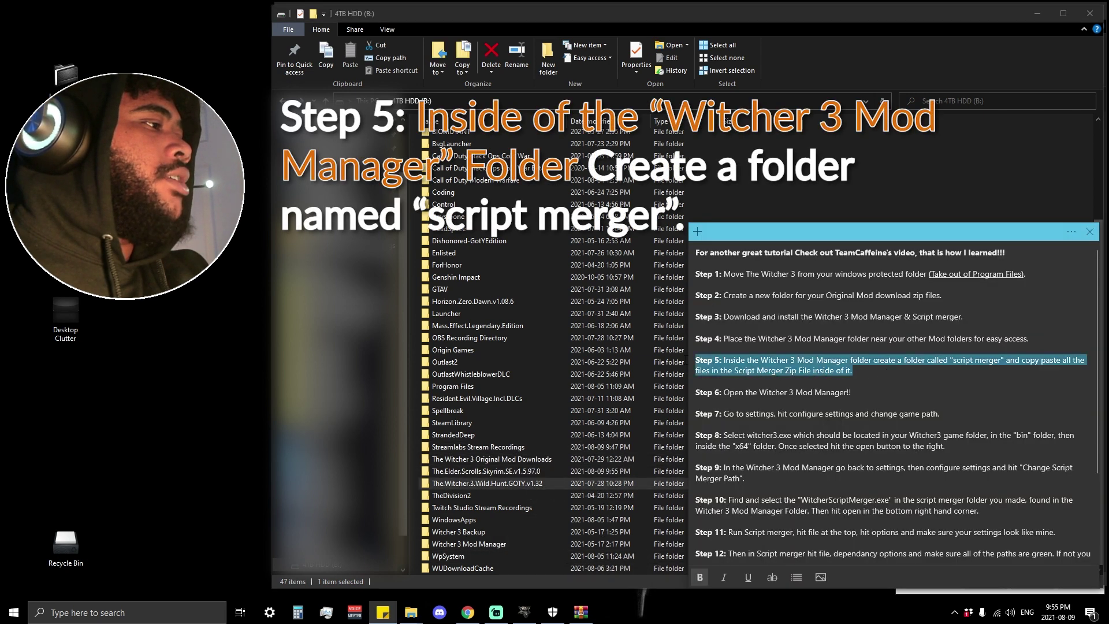
- Mark 'script merger' in Step 5, switch to the Witcher 3 Mod Manager folder, and shift the archive window left
{"action": "left_click", "coordinate": [850, 360]}
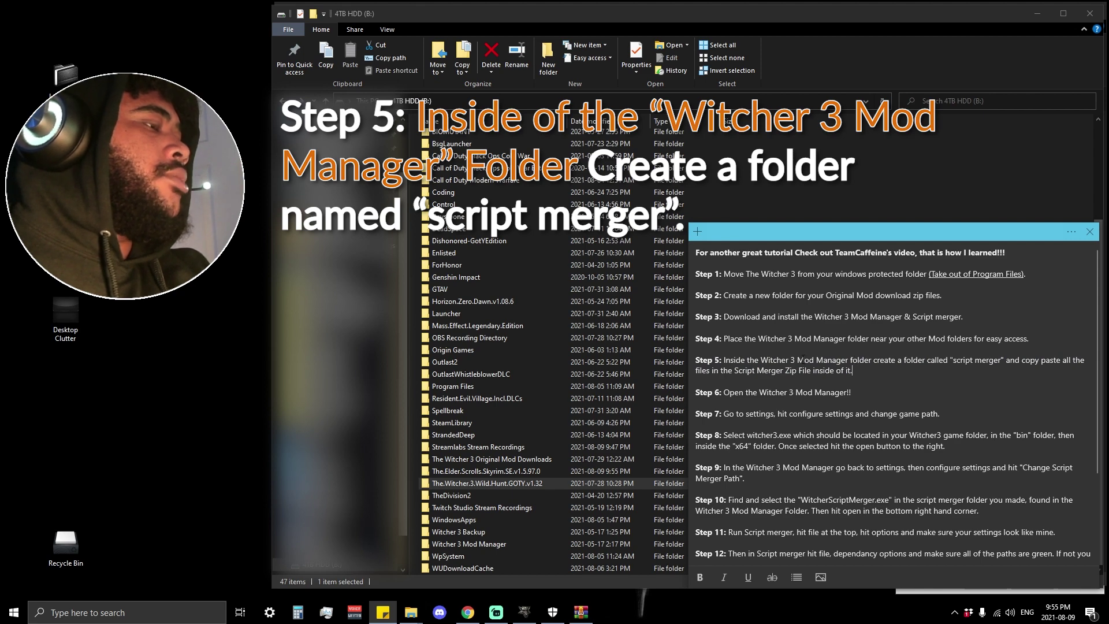
{"action": "left_click_drag", "start_coordinate": [953, 361], "coordinate": [995, 365]}
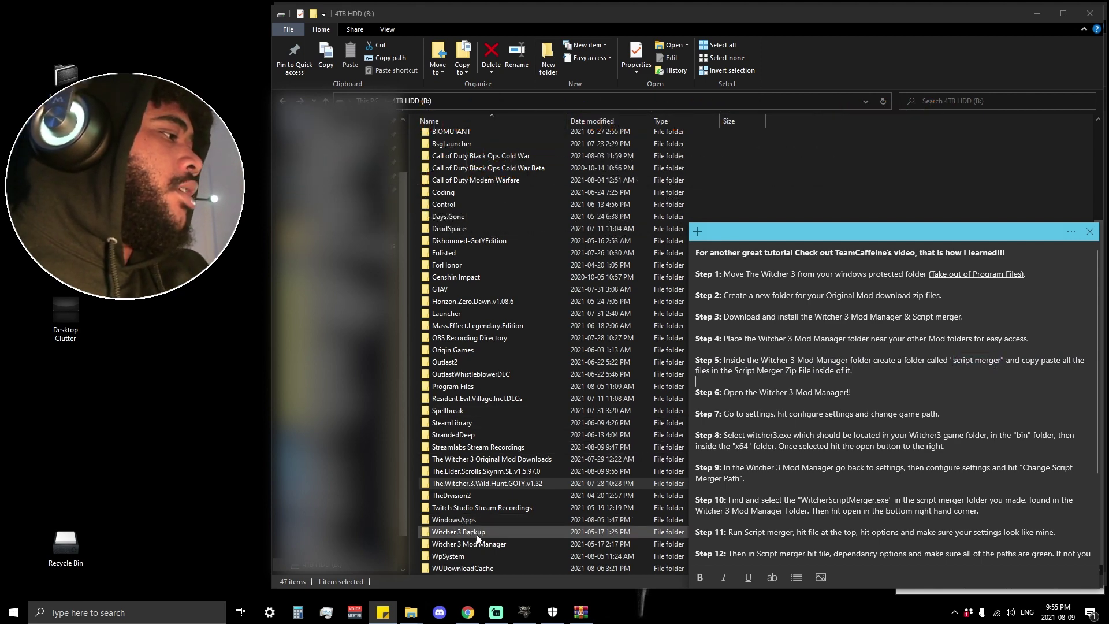
{"action": "left_click", "coordinate": [407, 613]}
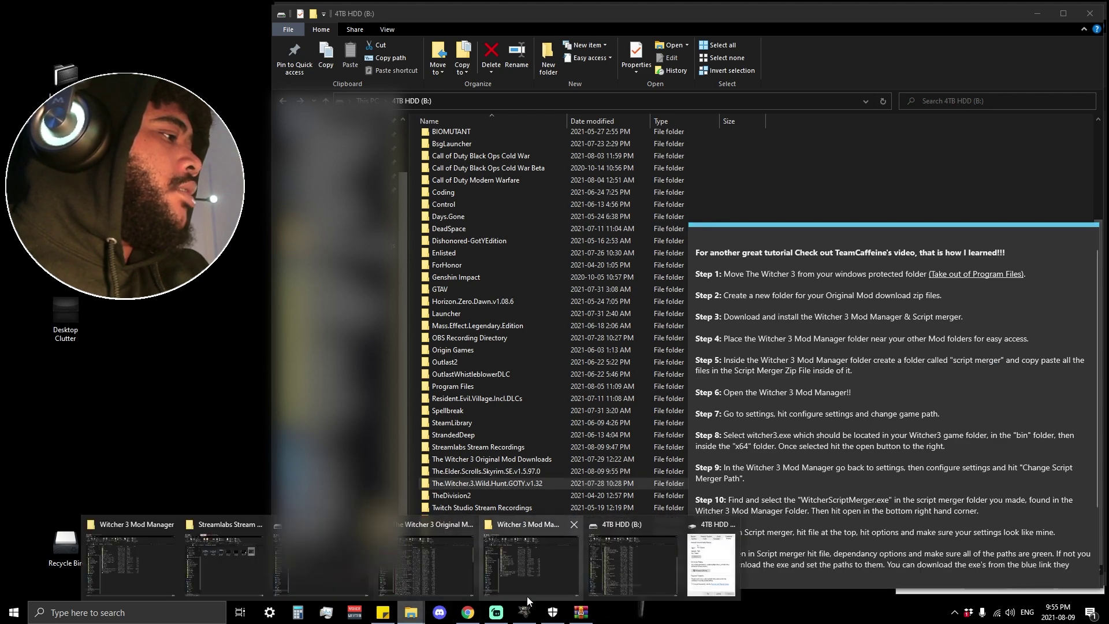
{"action": "mouse_move", "coordinate": [555, 590]}
{"action": "left_click", "coordinate": [536, 564]}
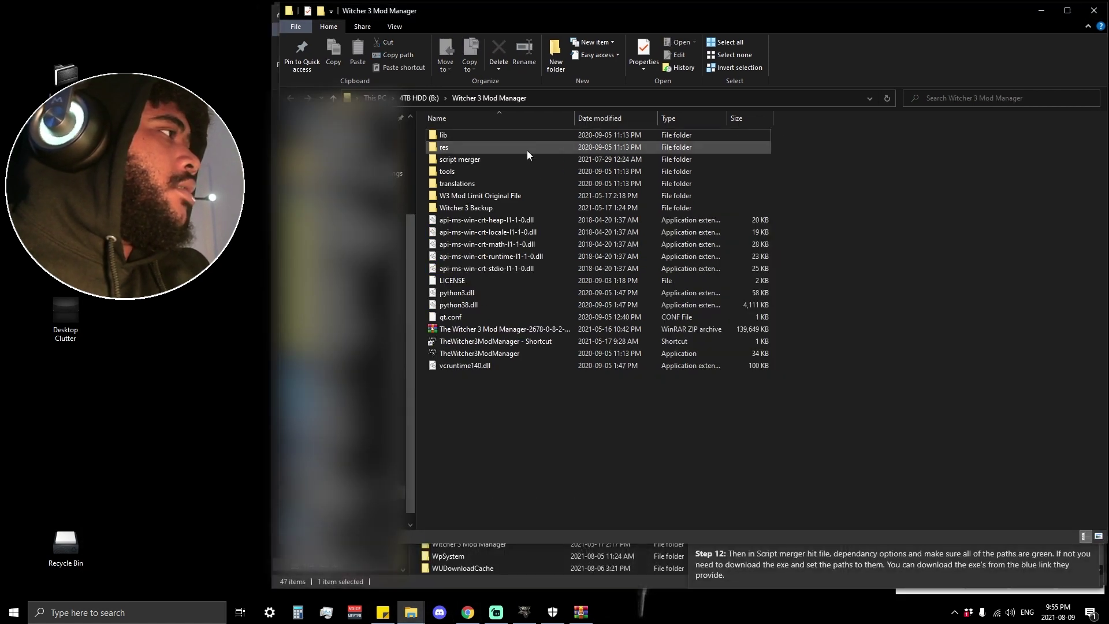
{"action": "left_click", "coordinate": [460, 161]}
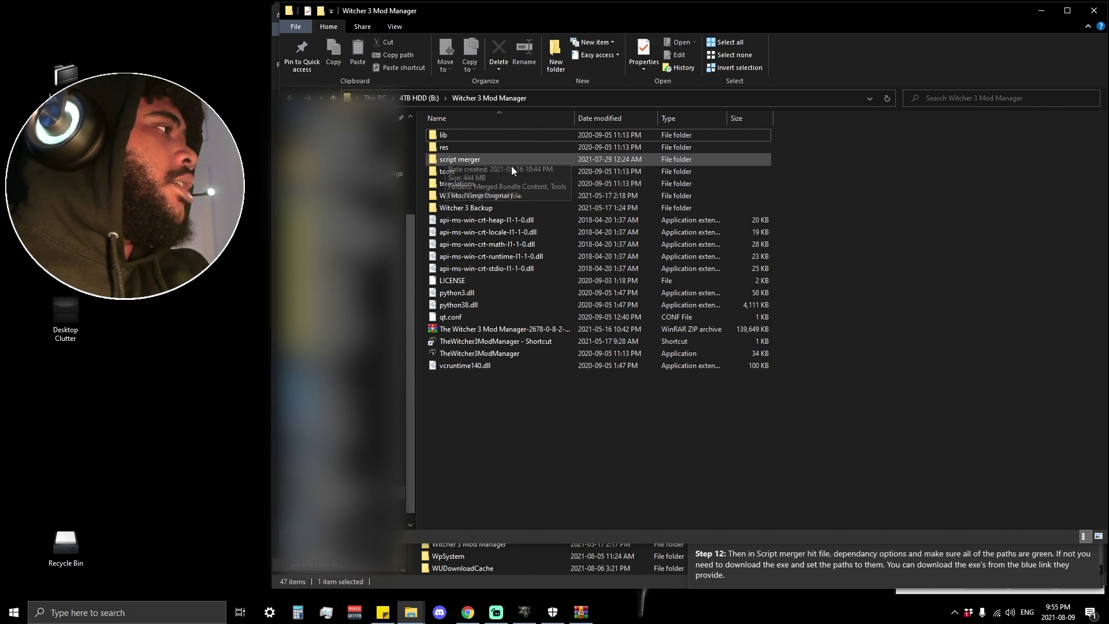
{"action": "left_click", "coordinate": [465, 157]}
{"action": "left_click", "coordinate": [882, 196]}
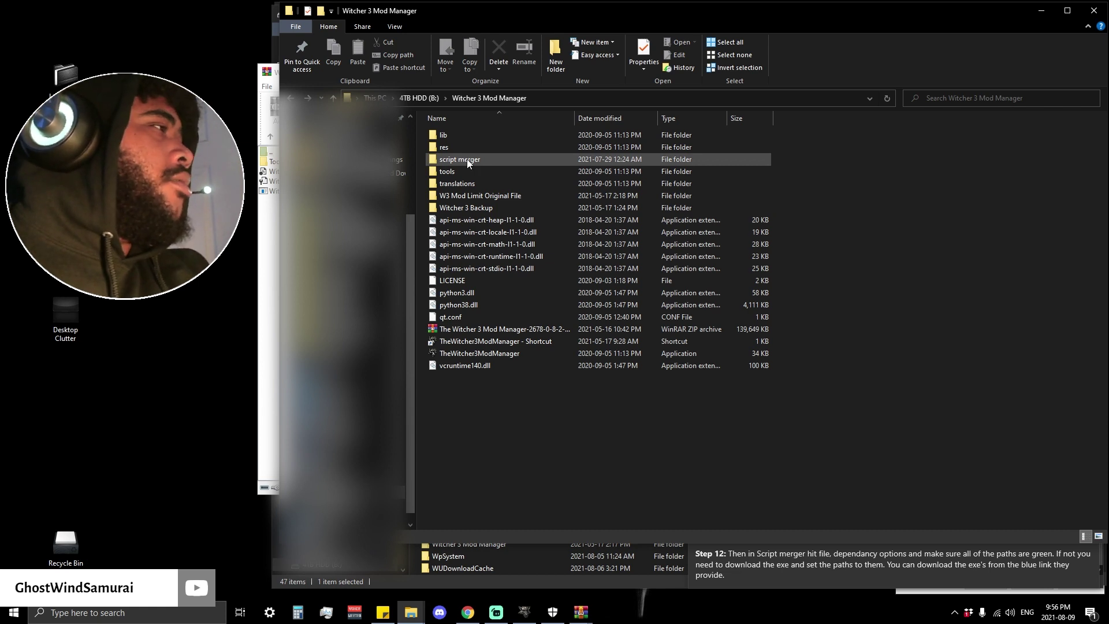
{"action": "left_click_drag", "start_coordinate": [274, 75], "coordinate": [94, 76]}
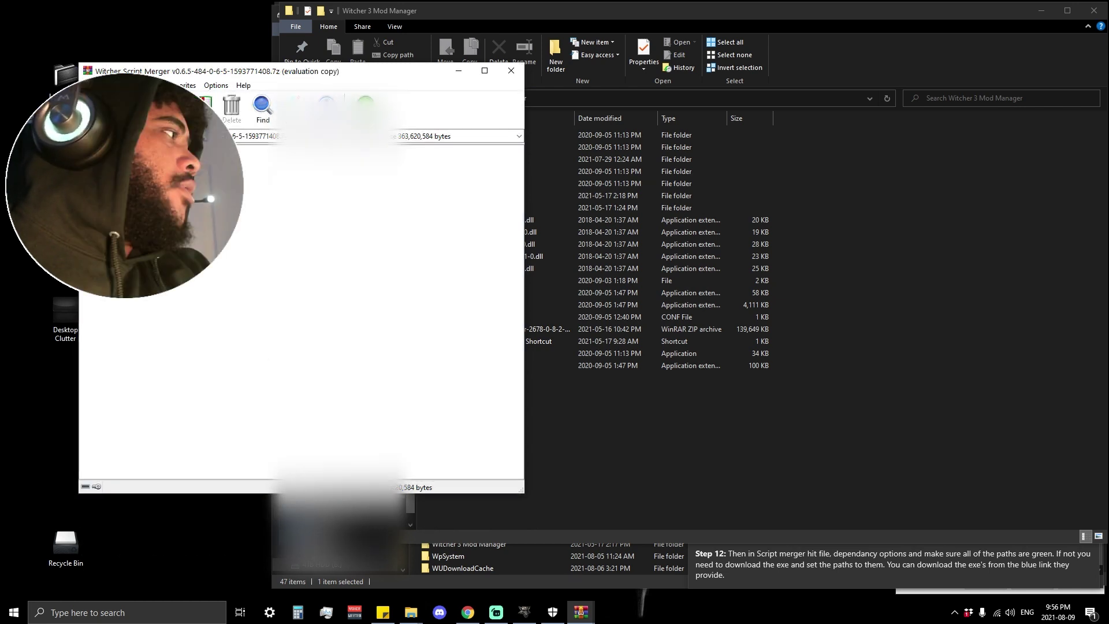
- Close the Script Merger archive in WinRAR and go back up to the Witcher 3 Mod Manager folder
{"action": "right_click", "coordinate": [119, 193]}
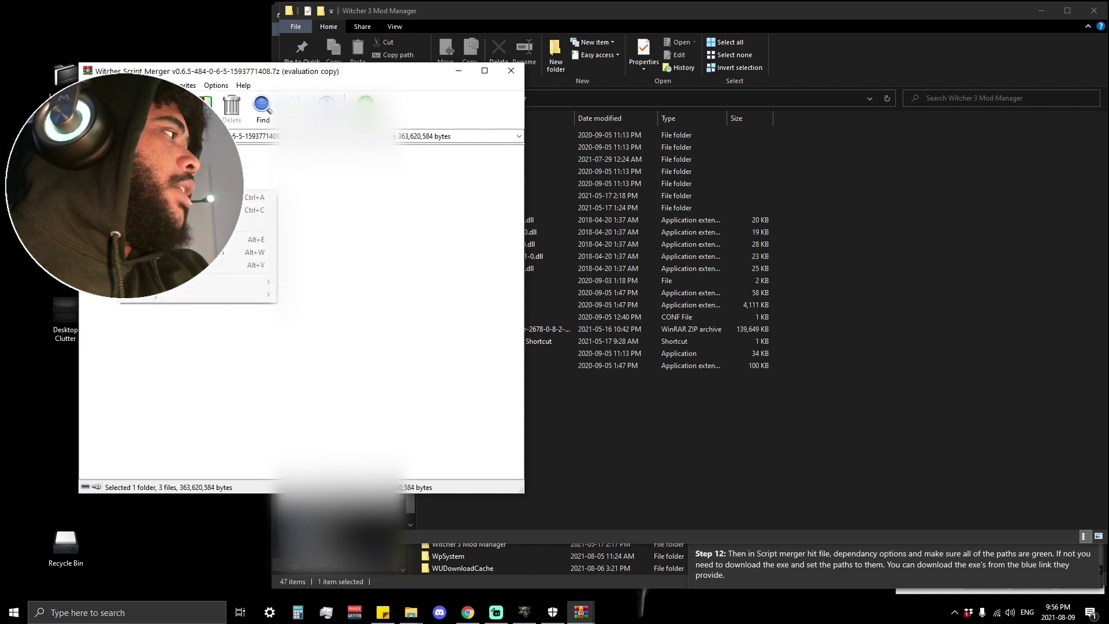
{"action": "left_click", "coordinate": [395, 237]}
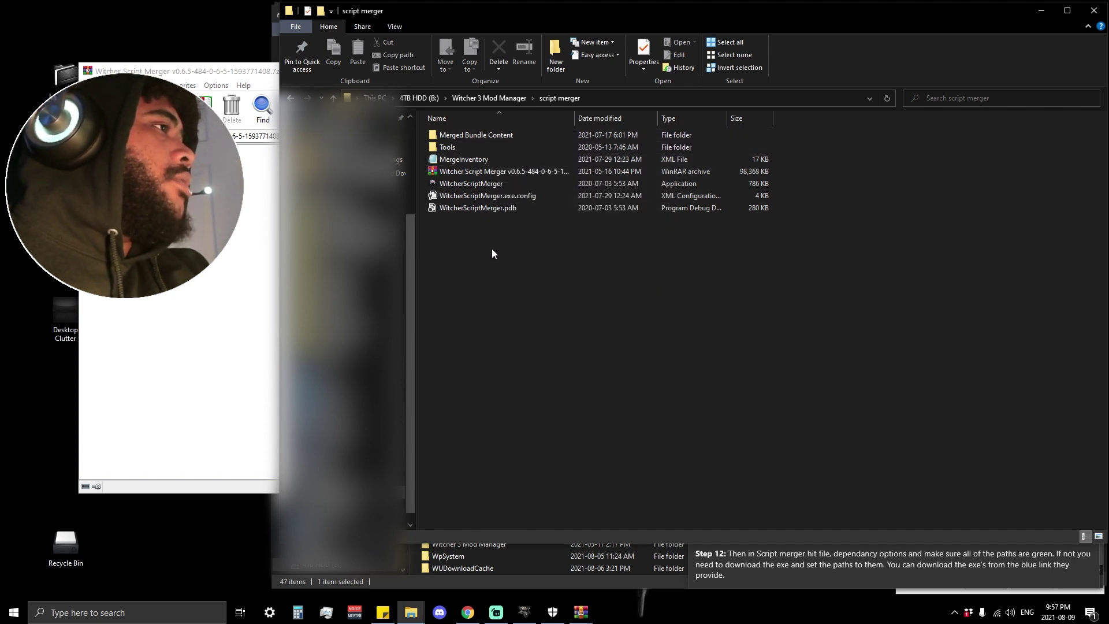
{"action": "key", "text": "alt+Tab"}
{"action": "left_click", "coordinate": [498, 79]}
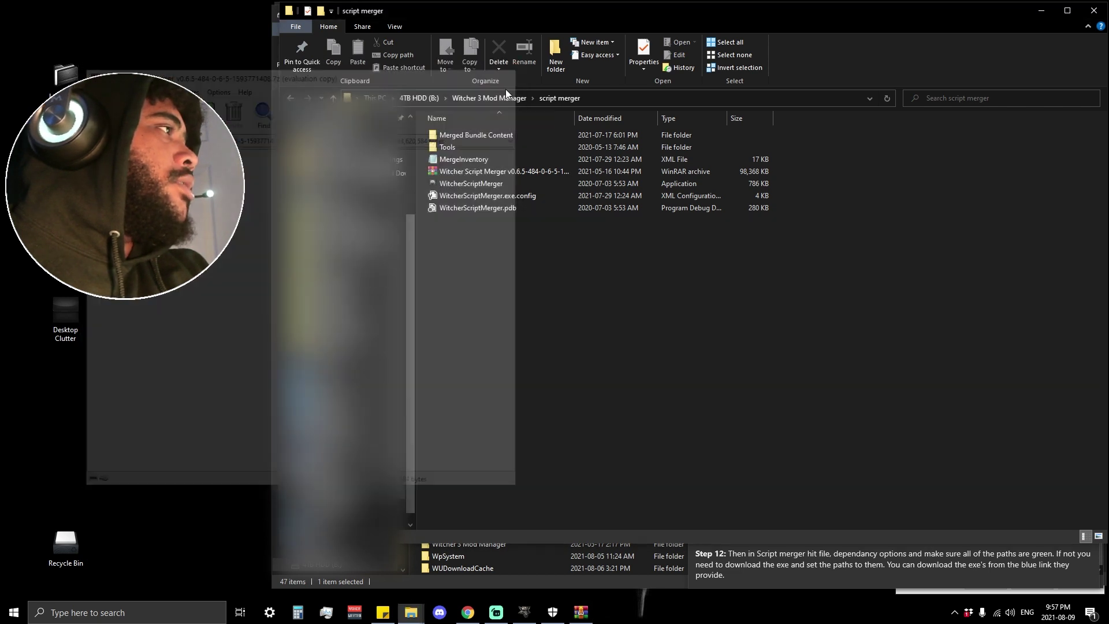
{"action": "key", "text": "alt+Up"}
{"action": "key", "text": "alt+Tab"}
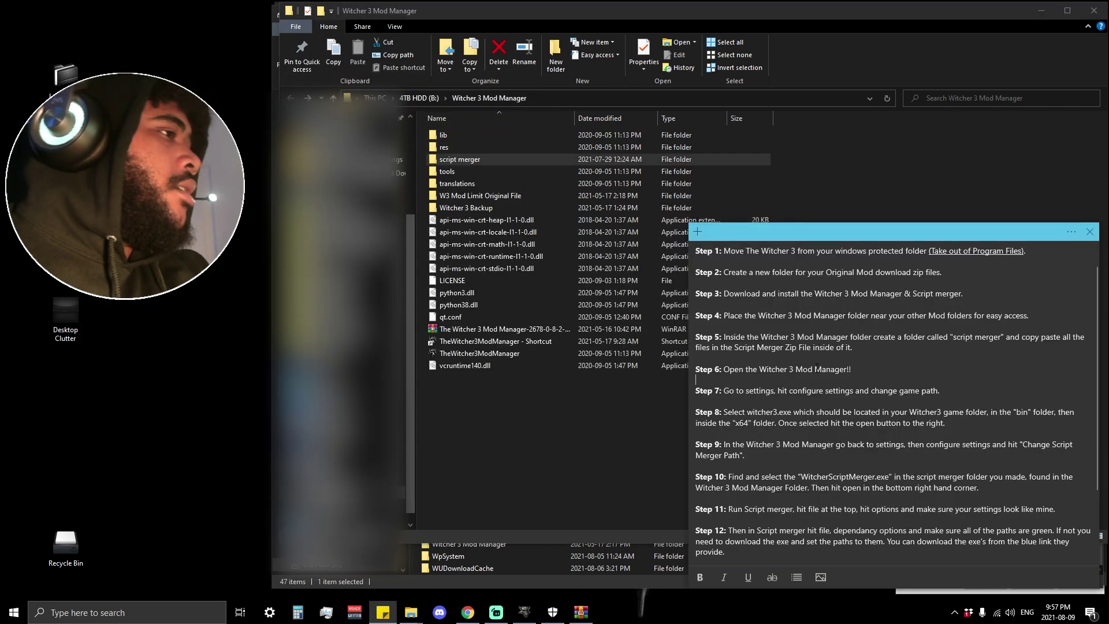
- Enable Run as administrator in the TheWitcher3ModManager shortcut's advanced properties and close the dialogs
{"action": "left_click_drag", "start_coordinate": [865, 370], "coordinate": [813, 370]}
{"action": "left_click", "coordinate": [790, 369]}
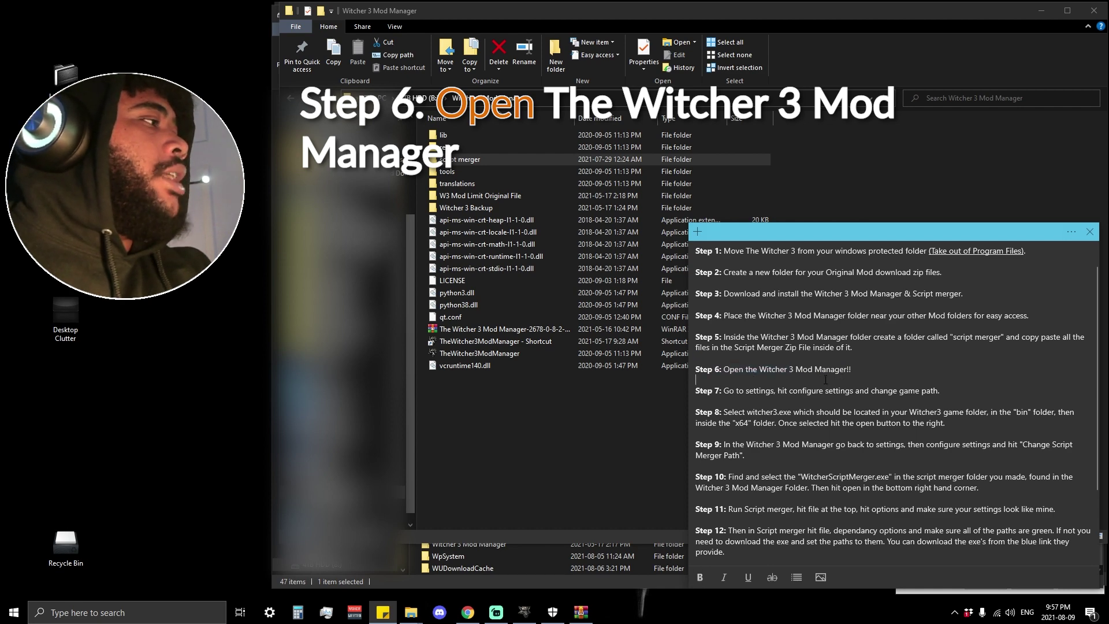
{"action": "left_click", "coordinate": [483, 156]}
{"action": "left_click", "coordinate": [481, 200]}
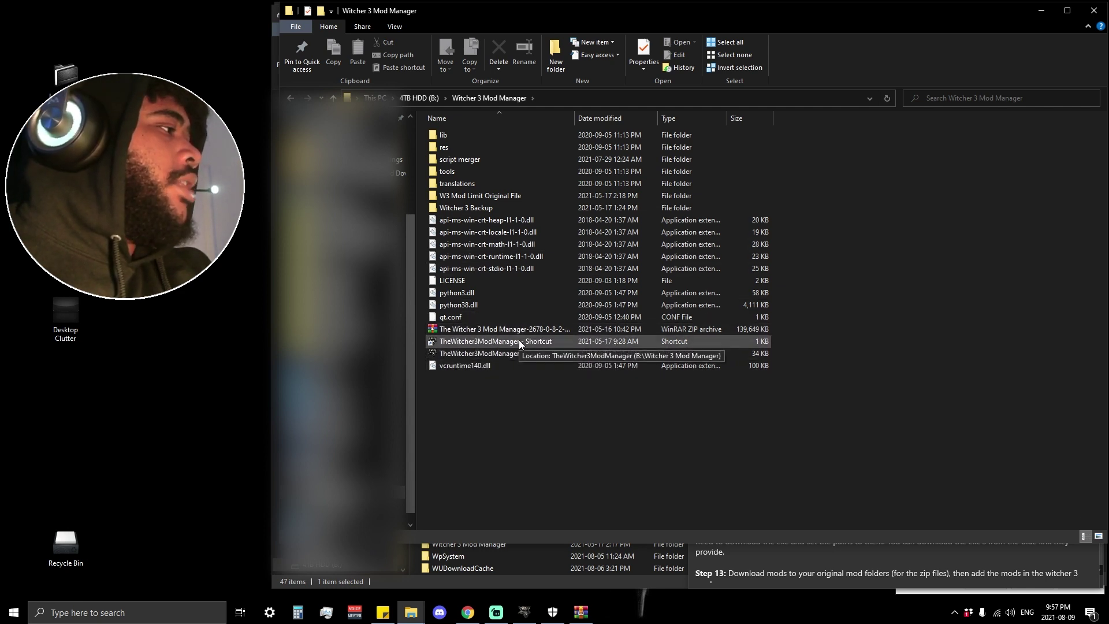
{"action": "right_click", "coordinate": [666, 340]}
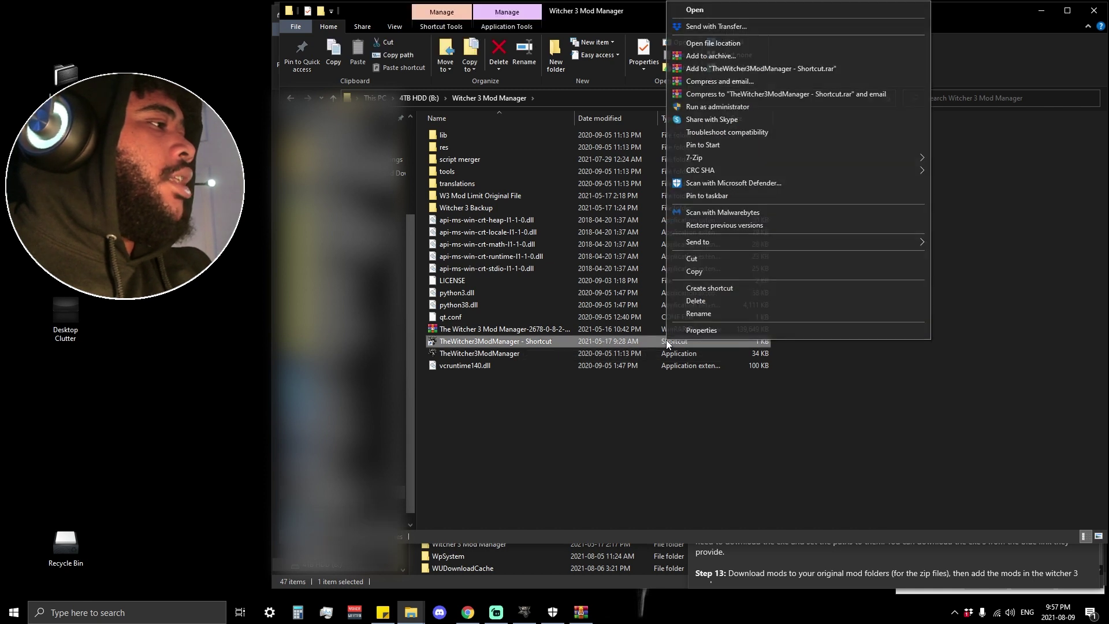
{"action": "left_click", "coordinate": [740, 332]}
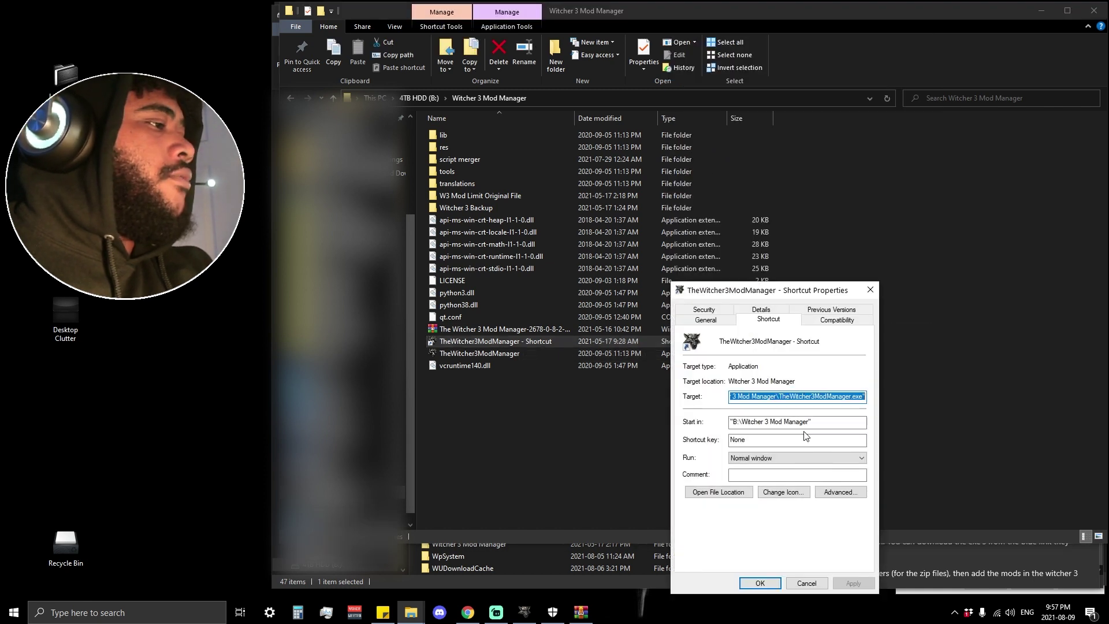
{"action": "left_click", "coordinate": [840, 492]}
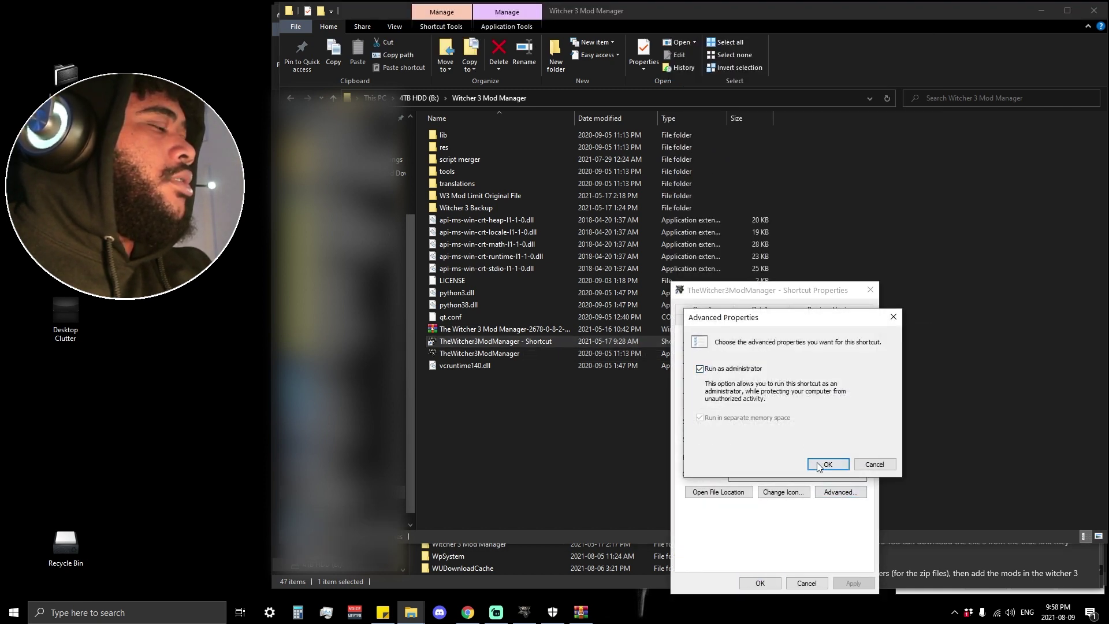
{"action": "left_click", "coordinate": [848, 467]}
{"action": "left_click", "coordinate": [870, 289]}
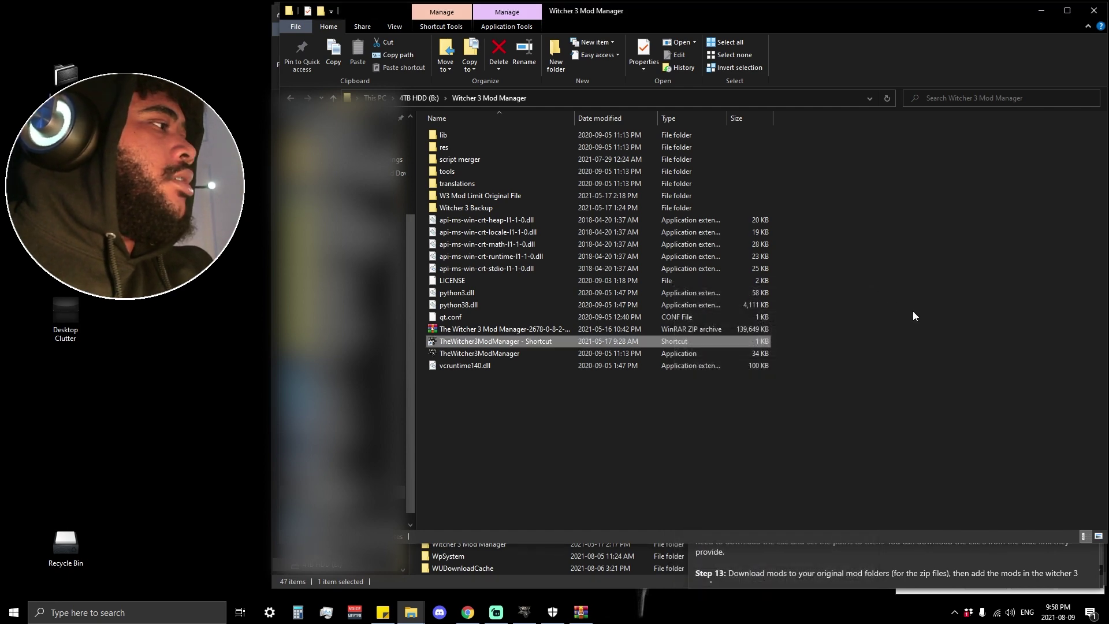
- Close the mod folder window and reposition the Mod Manager window beside the notes
{"action": "left_click", "coordinate": [1103, 8]}
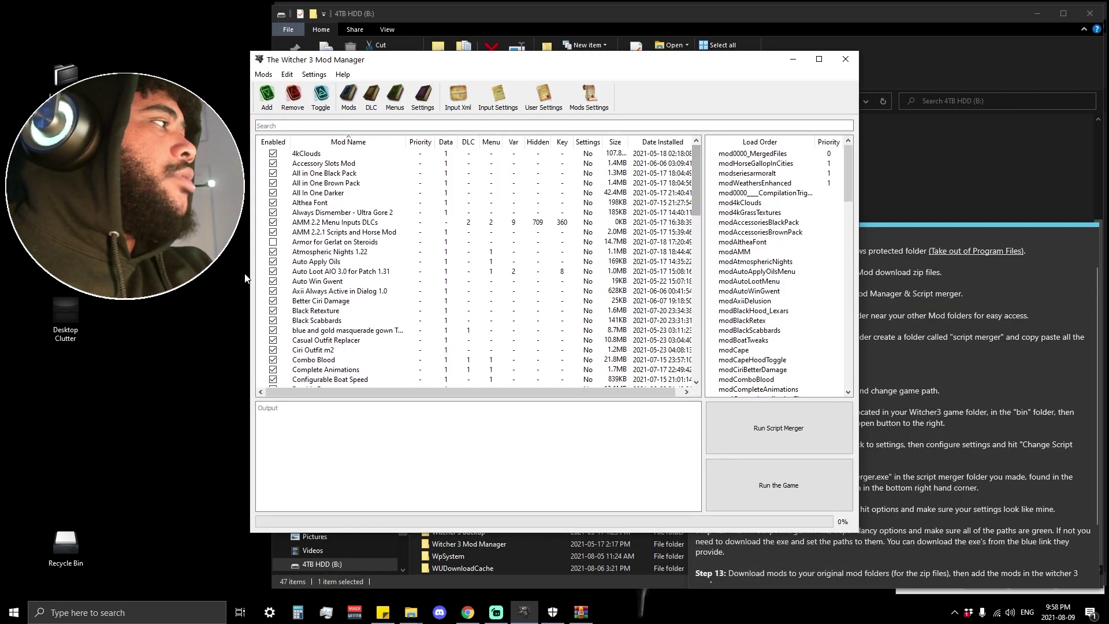
{"action": "left_click_drag", "start_coordinate": [545, 65], "coordinate": [599, 62]}
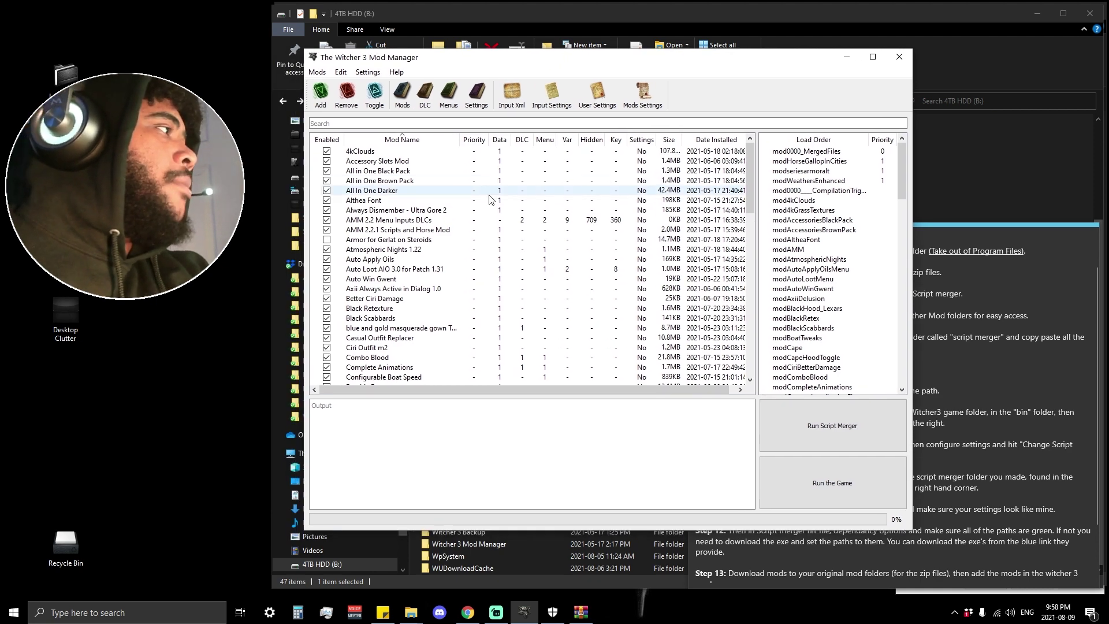
{"action": "left_click_drag", "start_coordinate": [750, 194], "coordinate": [781, 132]}
{"action": "left_click_drag", "start_coordinate": [742, 68], "coordinate": [784, 56]}
{"action": "left_click", "coordinate": [1069, 236]}
{"action": "scroll", "coordinate": [1069, 235], "scroll_direction": "up", "scroll_amount": 1}
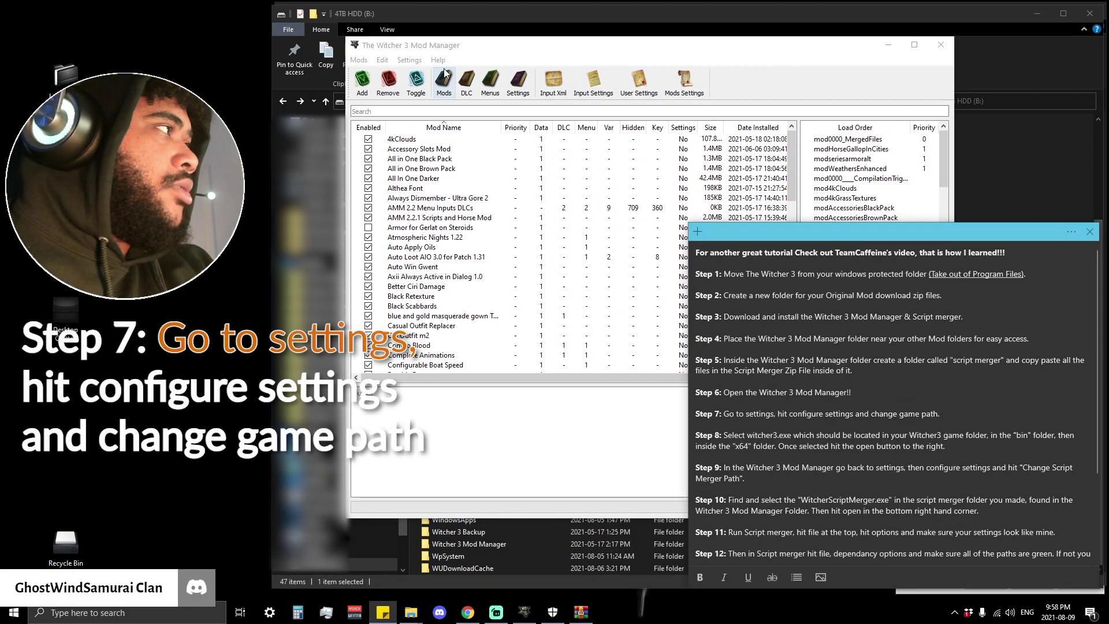
- Try setting the game path to witcher3 in bin\x64, then dismiss the file-not-selected error
{"action": "left_click", "coordinate": [408, 60]}
{"action": "mouse_move", "coordinate": [437, 60]}
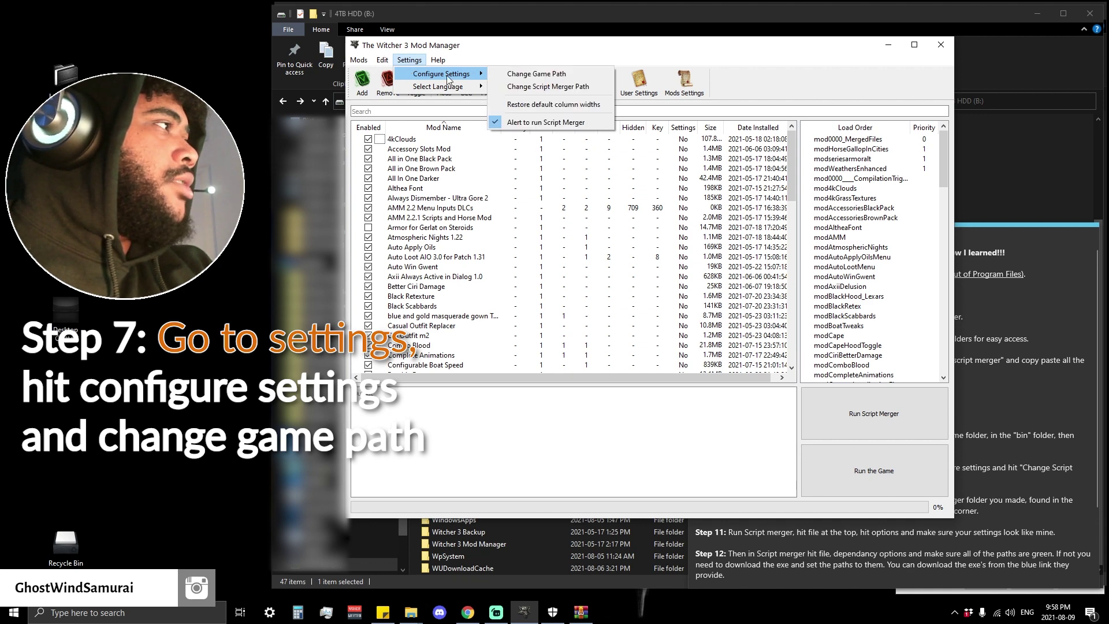
{"action": "left_click", "coordinate": [527, 74]}
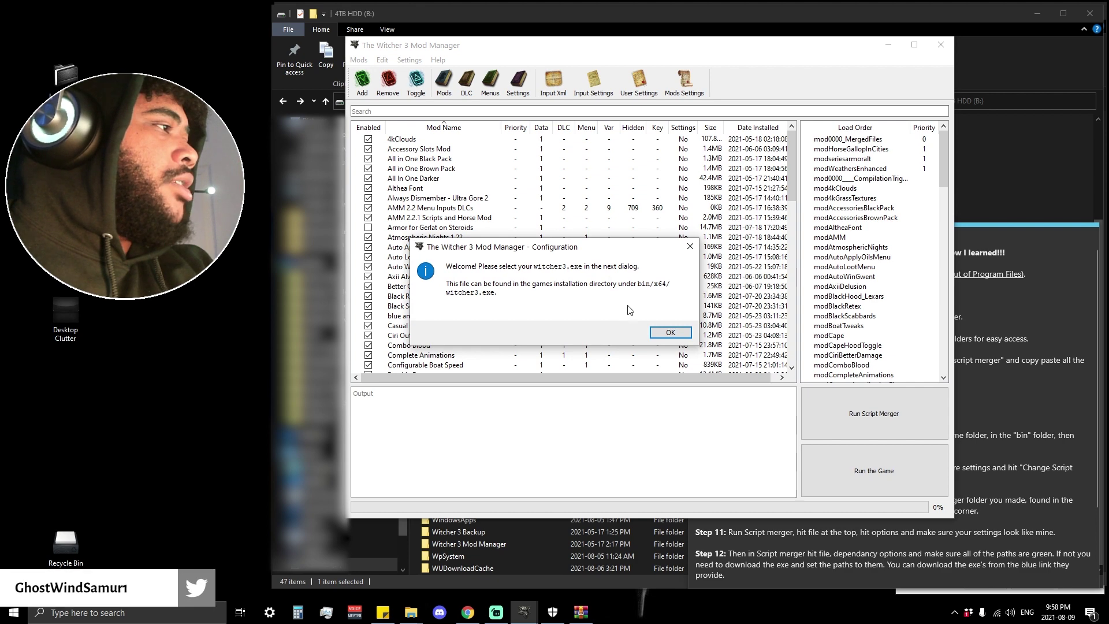
{"action": "left_click", "coordinate": [664, 333]}
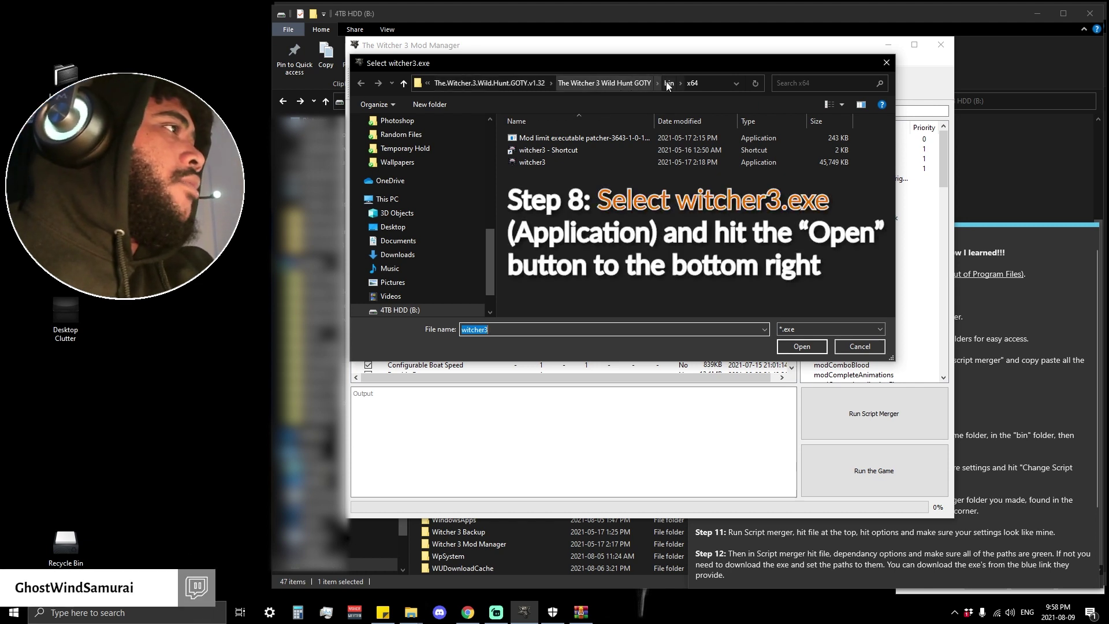
{"action": "left_click", "coordinate": [700, 164]}
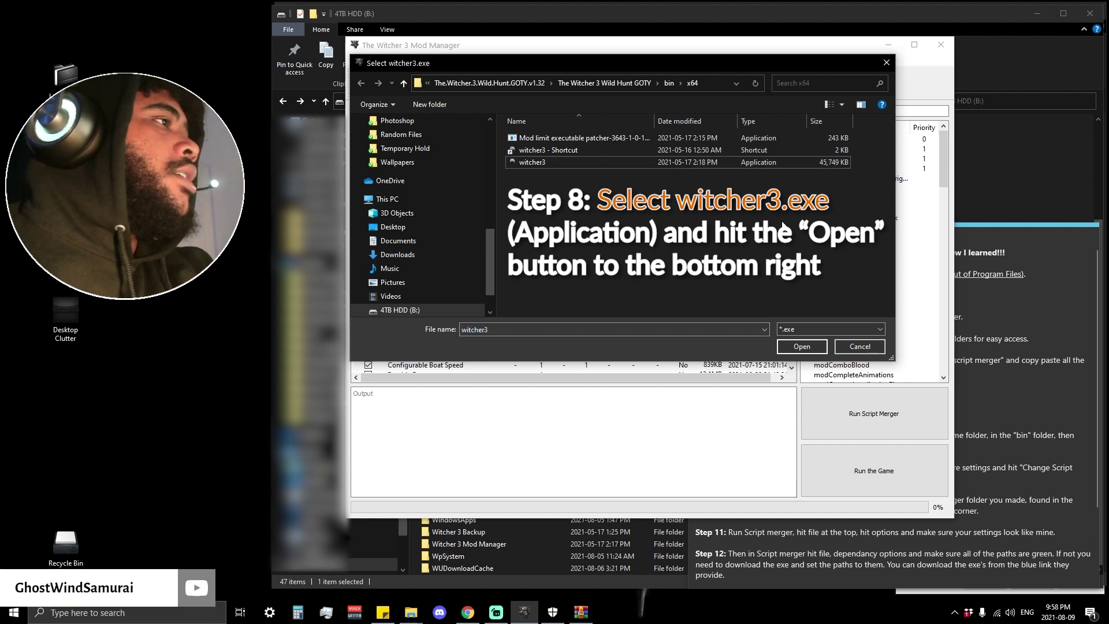
{"action": "left_click", "coordinate": [823, 165]}
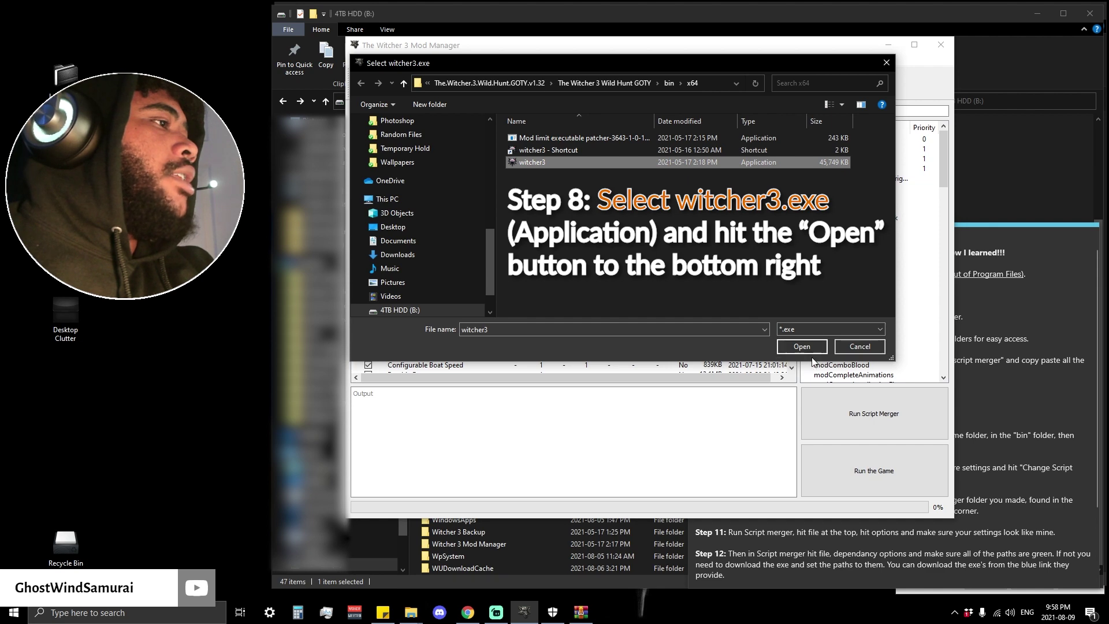
{"action": "left_click", "coordinate": [877, 65]}
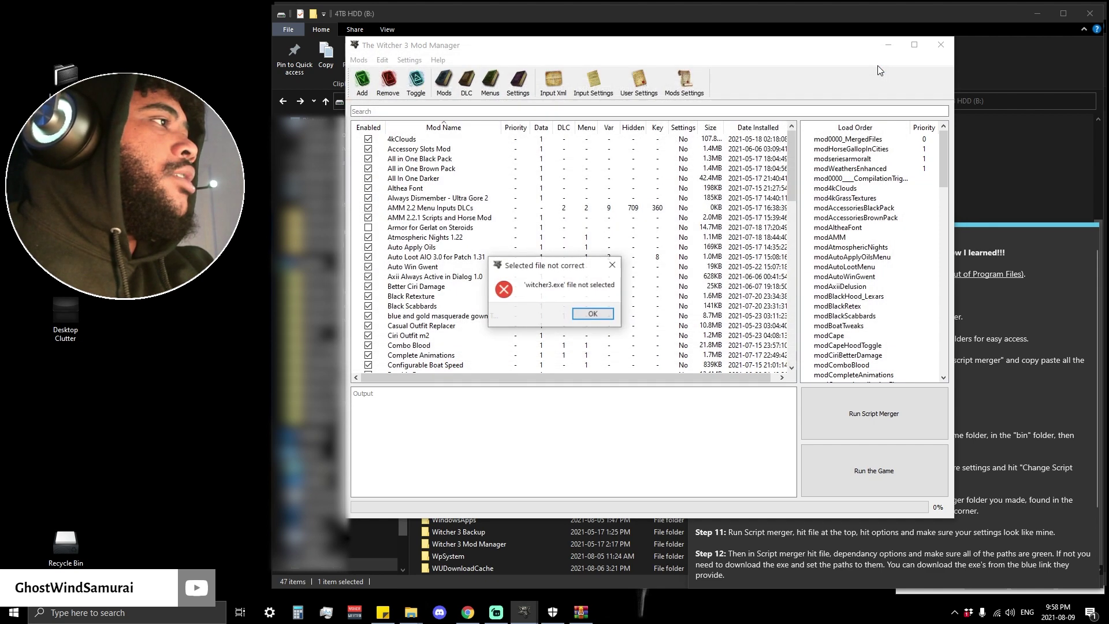
{"action": "left_click", "coordinate": [593, 314]}
{"action": "left_click_drag", "start_coordinate": [799, 48], "coordinate": [559, 50]}
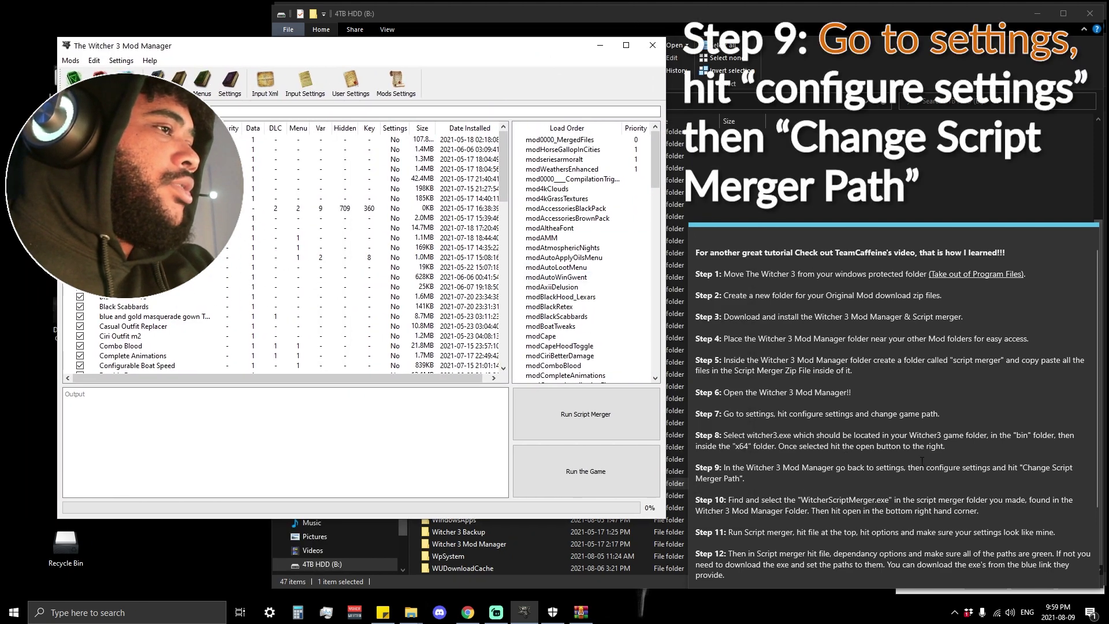
{"action": "left_click", "coordinate": [123, 60]}
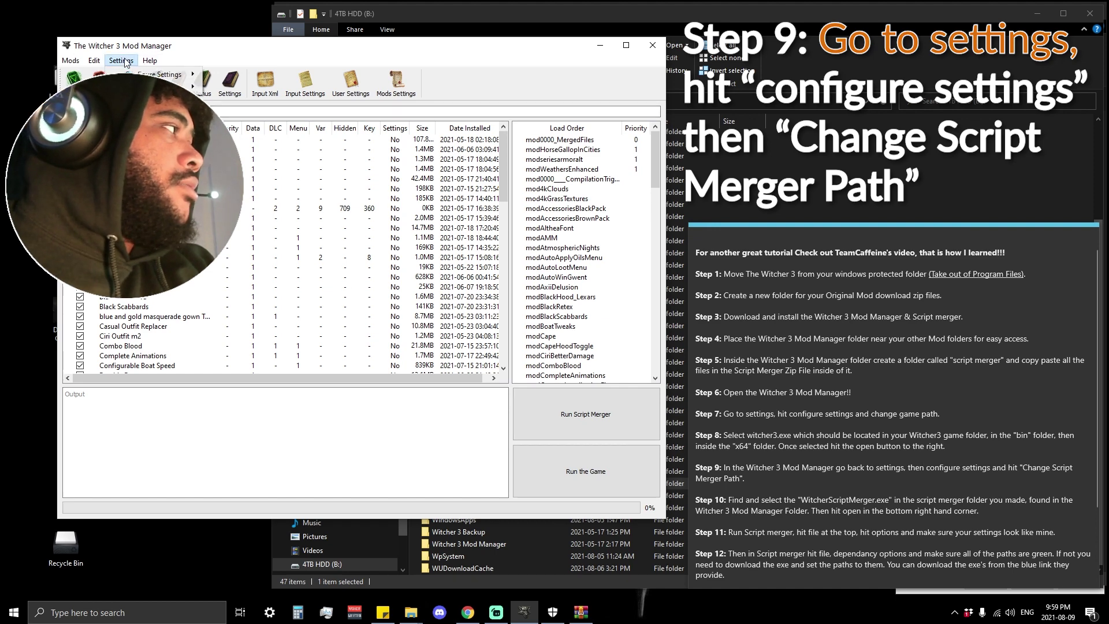
{"action": "mouse_move", "coordinate": [159, 74]}
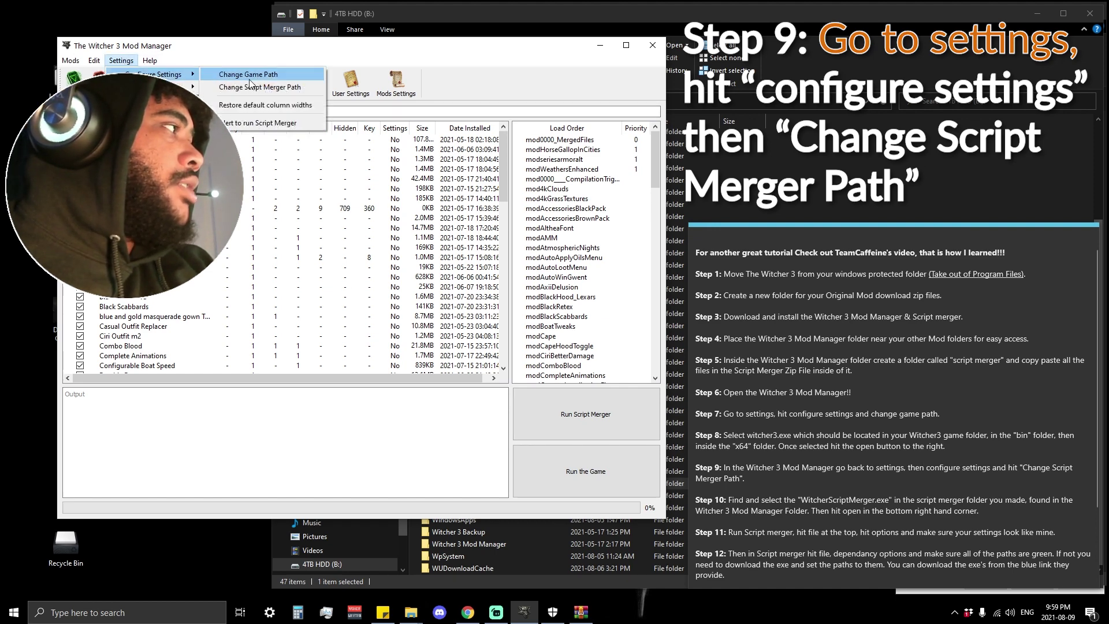
{"action": "left_click", "coordinate": [283, 87]}
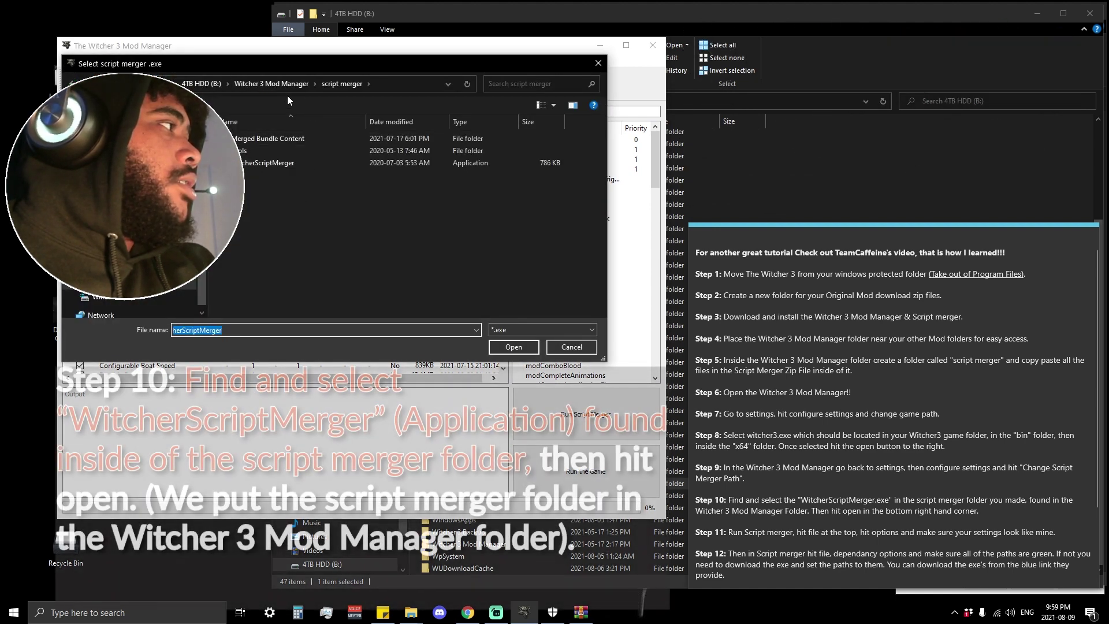
{"action": "left_click", "coordinate": [287, 85]}
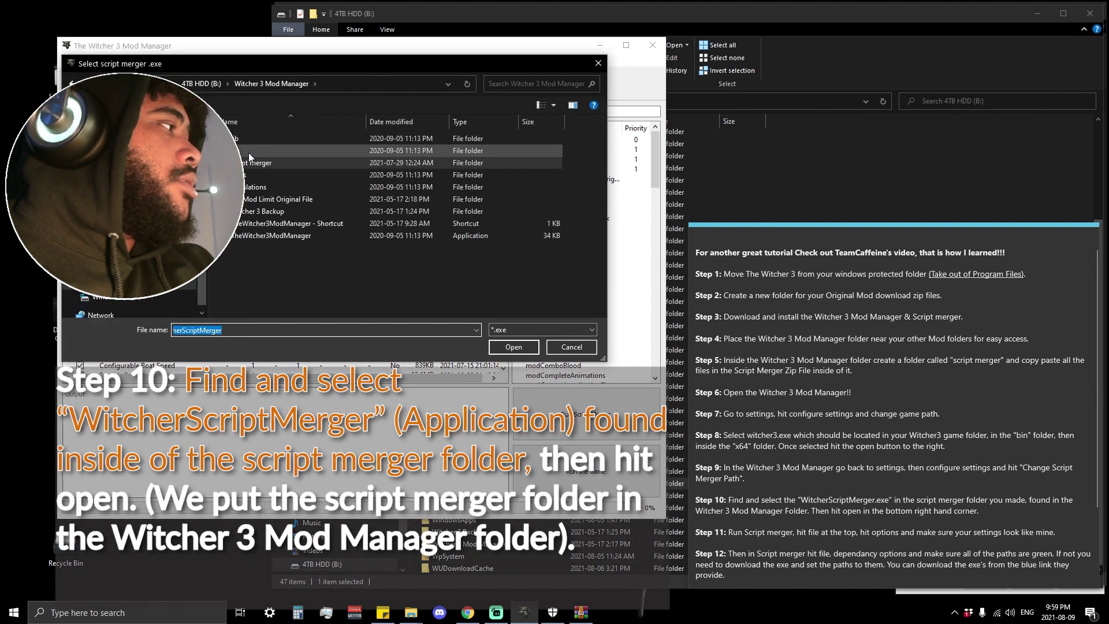
{"action": "double_click", "coordinate": [302, 164]}
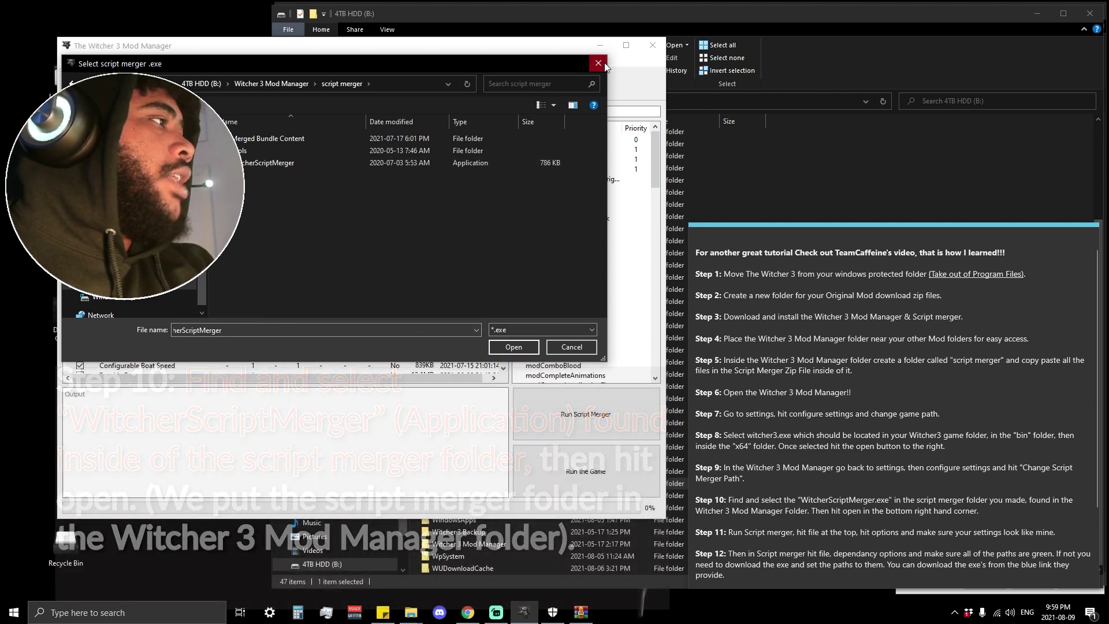
{"action": "left_click", "coordinate": [599, 63]}
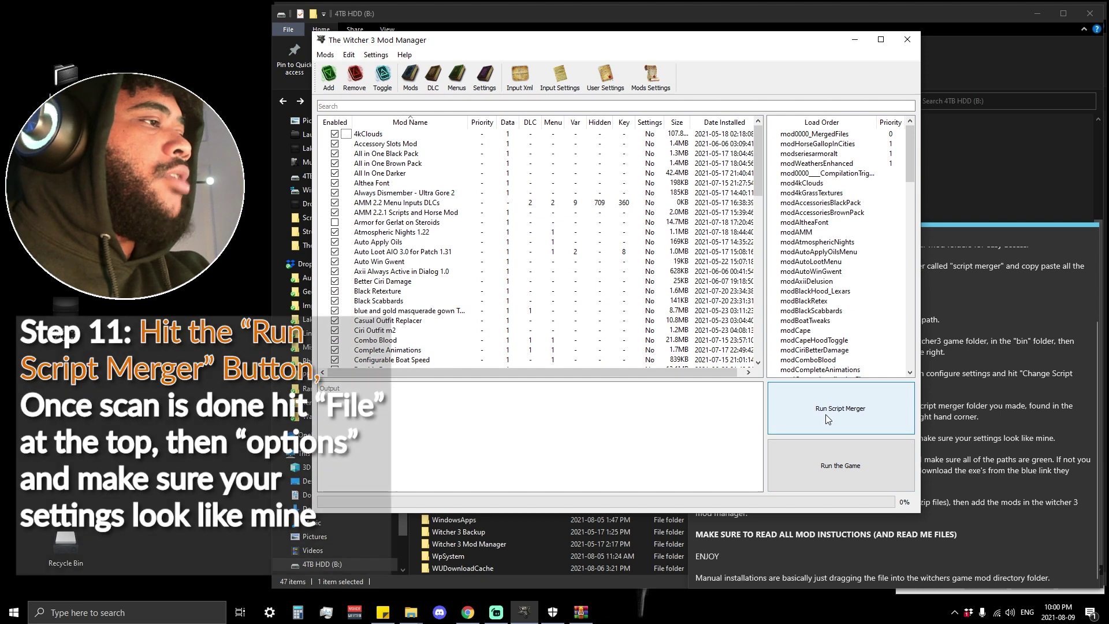
- Run Script Merger and let it scan 102 mods, 319 scripts, 8 XMLs and 78 bundles
{"action": "left_click", "coordinate": [825, 414]}
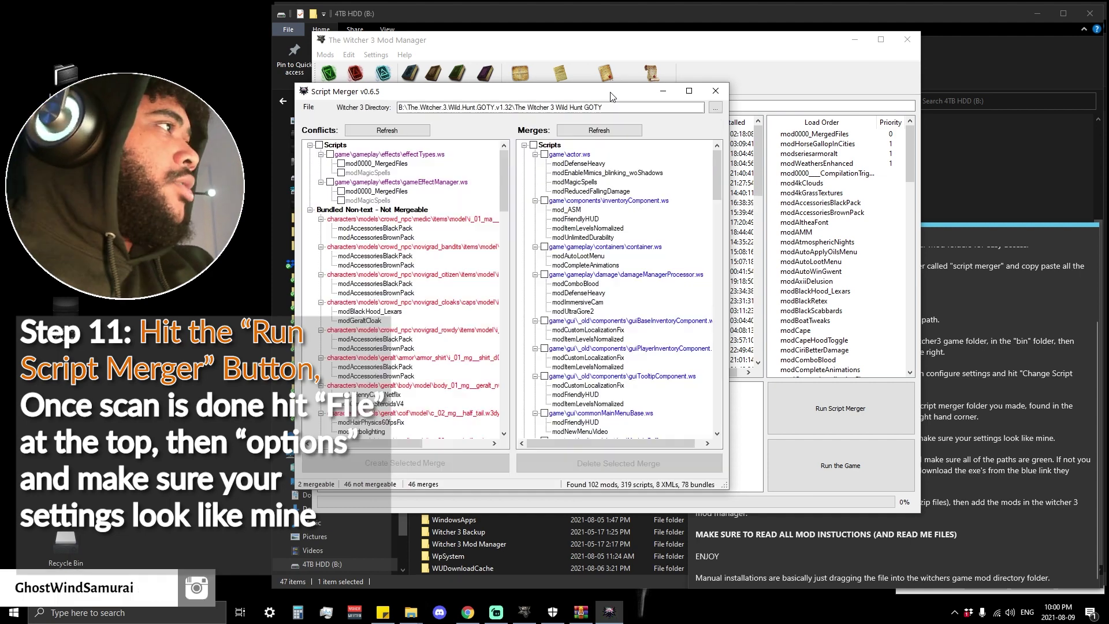
{"action": "left_click_drag", "start_coordinate": [612, 98], "coordinate": [629, 93]}
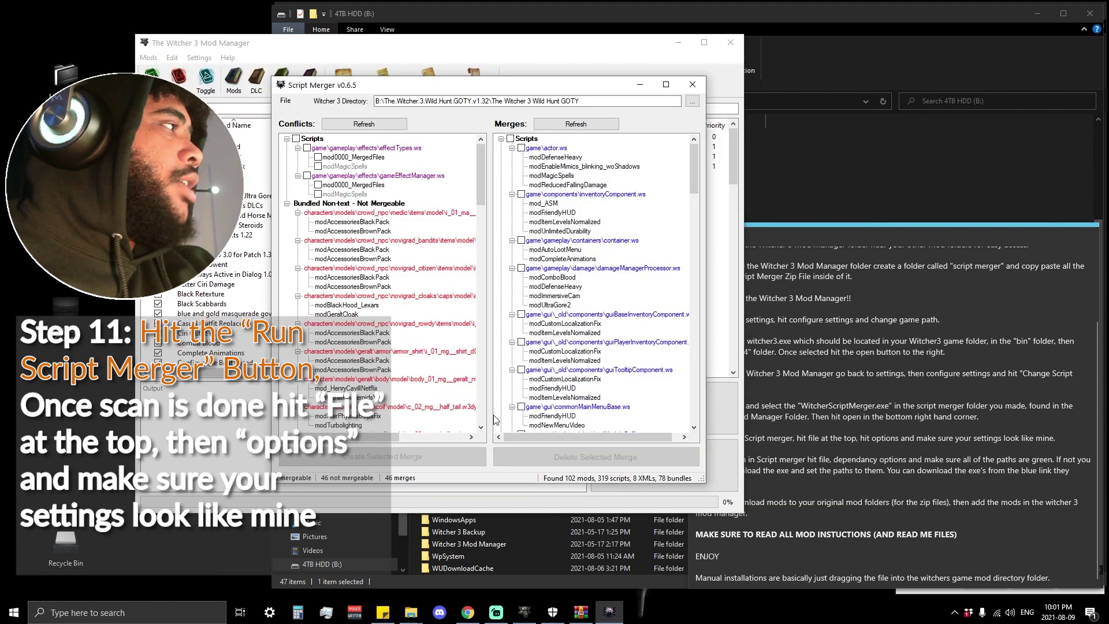
- Review Script Merger's options, checking scripts, non-bundled XML and bundled files, then apply them
{"action": "left_click", "coordinate": [286, 102]}
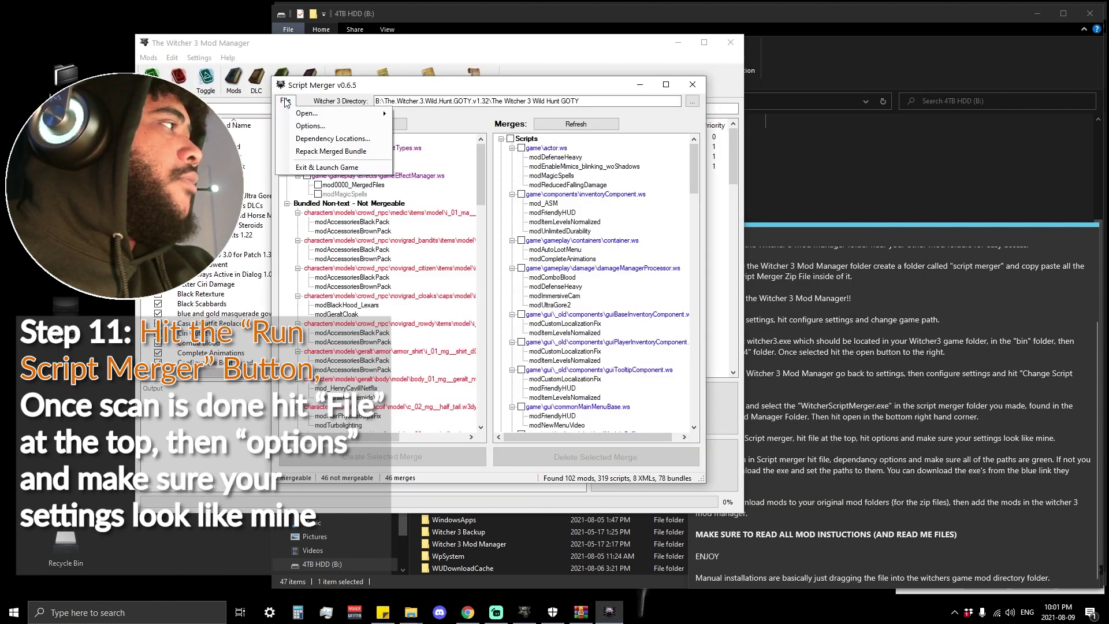
{"action": "left_click", "coordinate": [295, 127]}
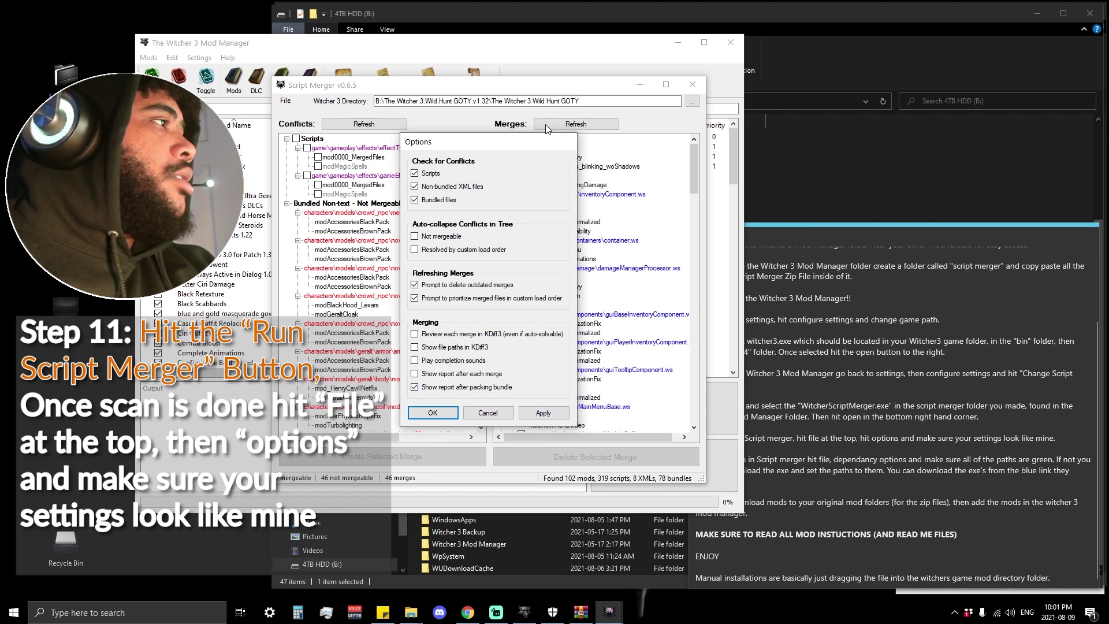
{"action": "left_click", "coordinate": [559, 416]}
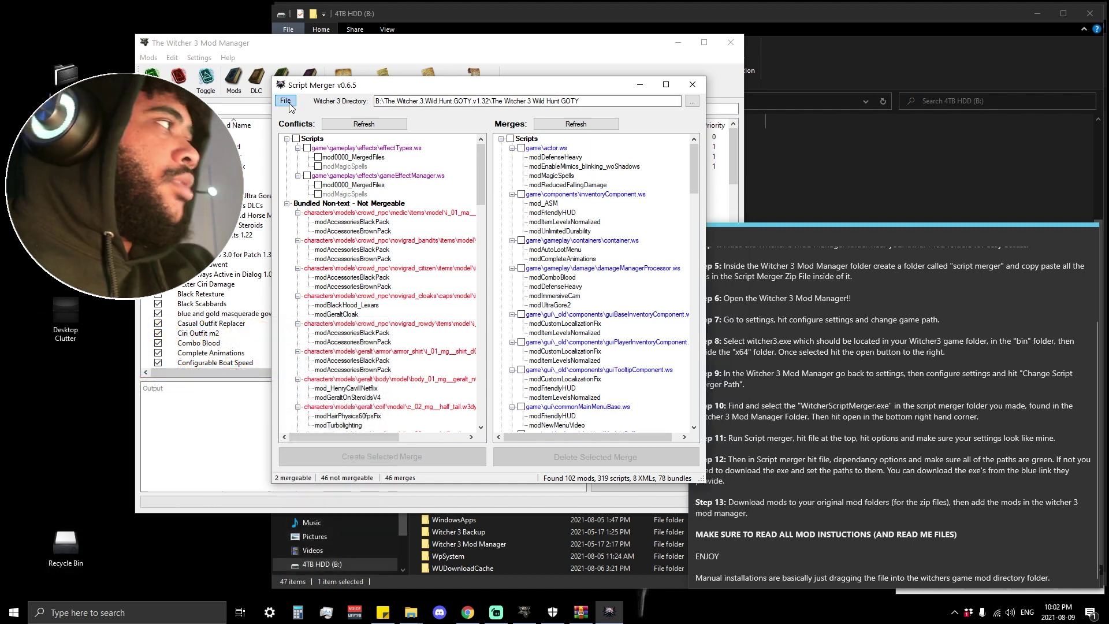
{"action": "left_click", "coordinate": [289, 104]}
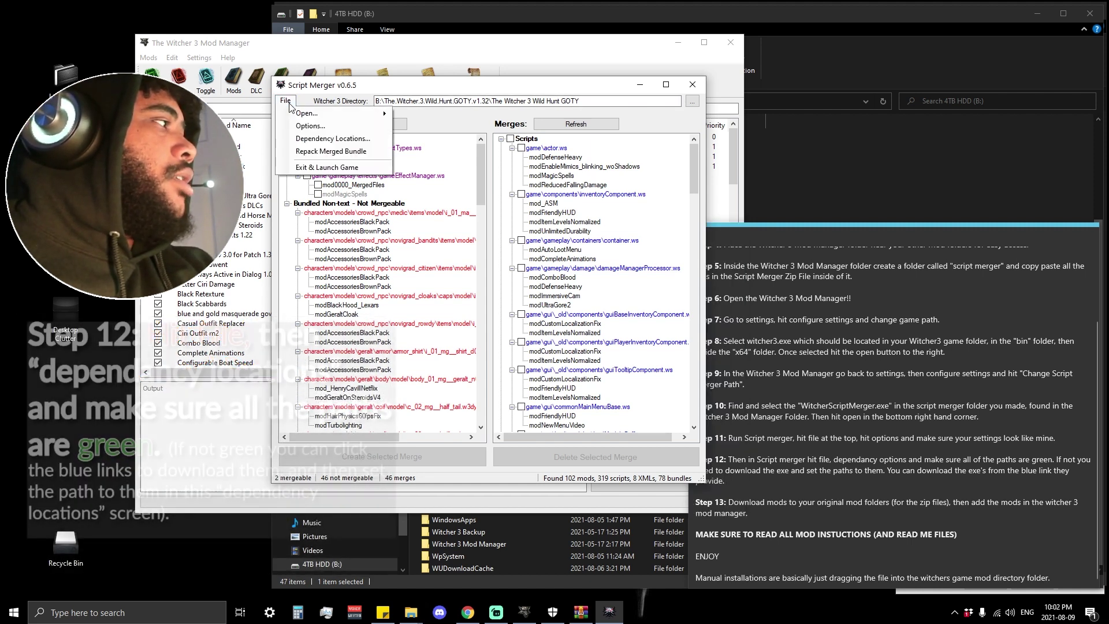
{"action": "left_click", "coordinate": [312, 139]}
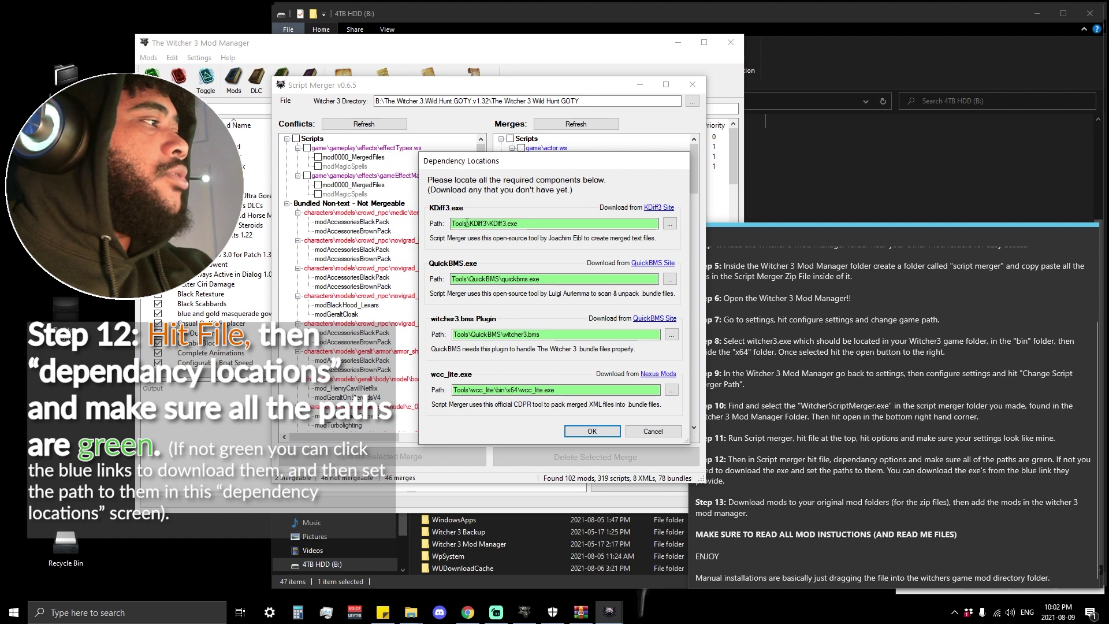
{"action": "left_click", "coordinate": [667, 225]}
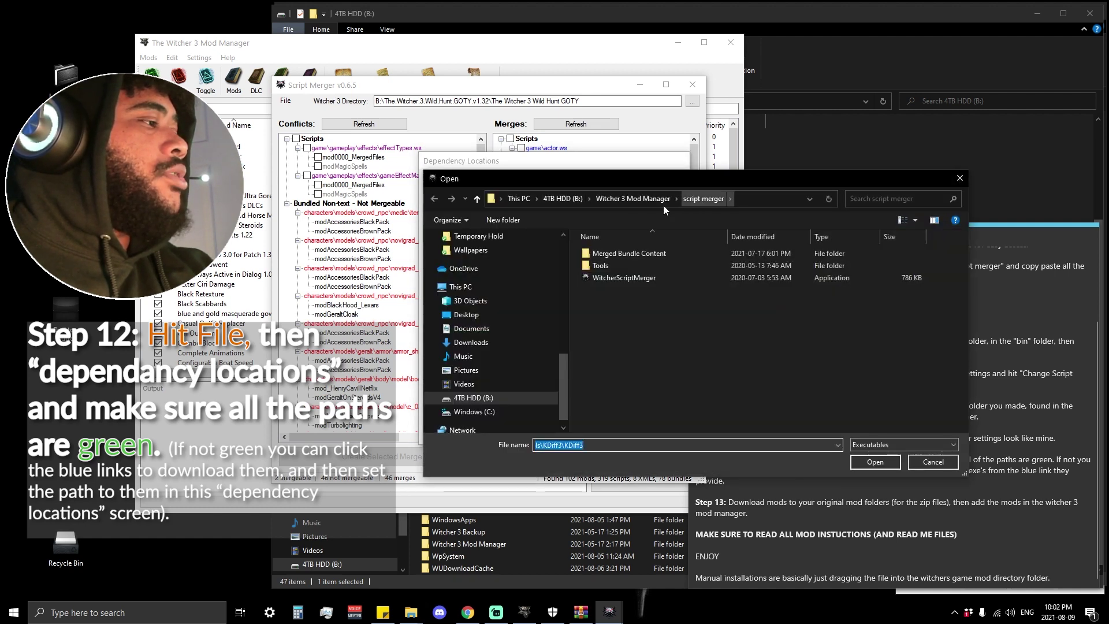
{"action": "left_click", "coordinate": [960, 178]}
{"action": "left_click_drag", "start_coordinate": [673, 162], "coordinate": [689, 148]}
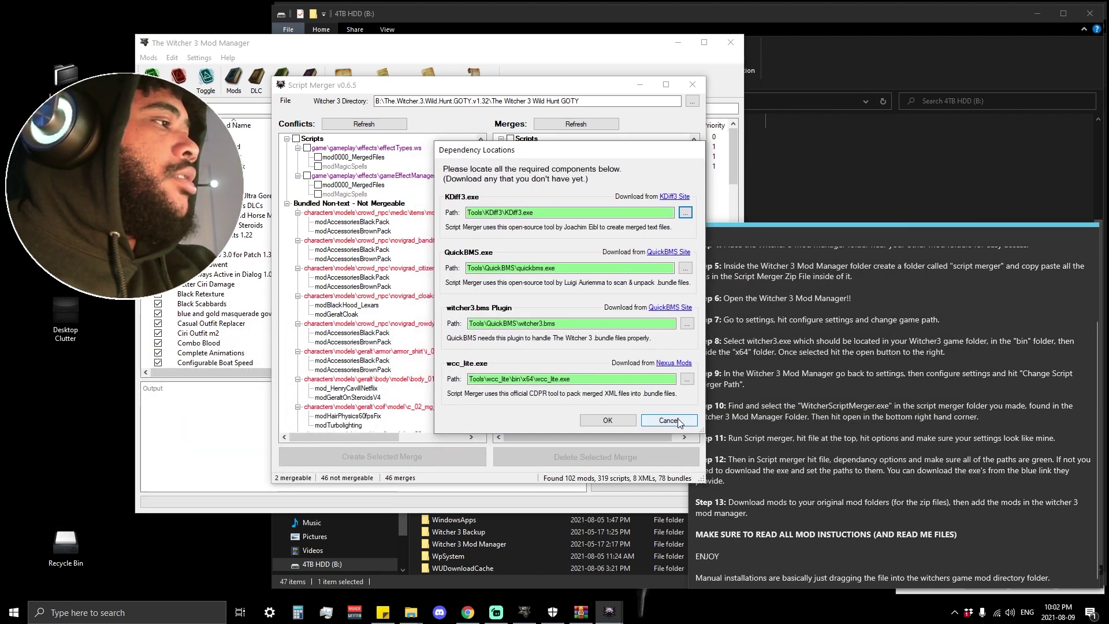
{"action": "left_click", "coordinate": [669, 420]}
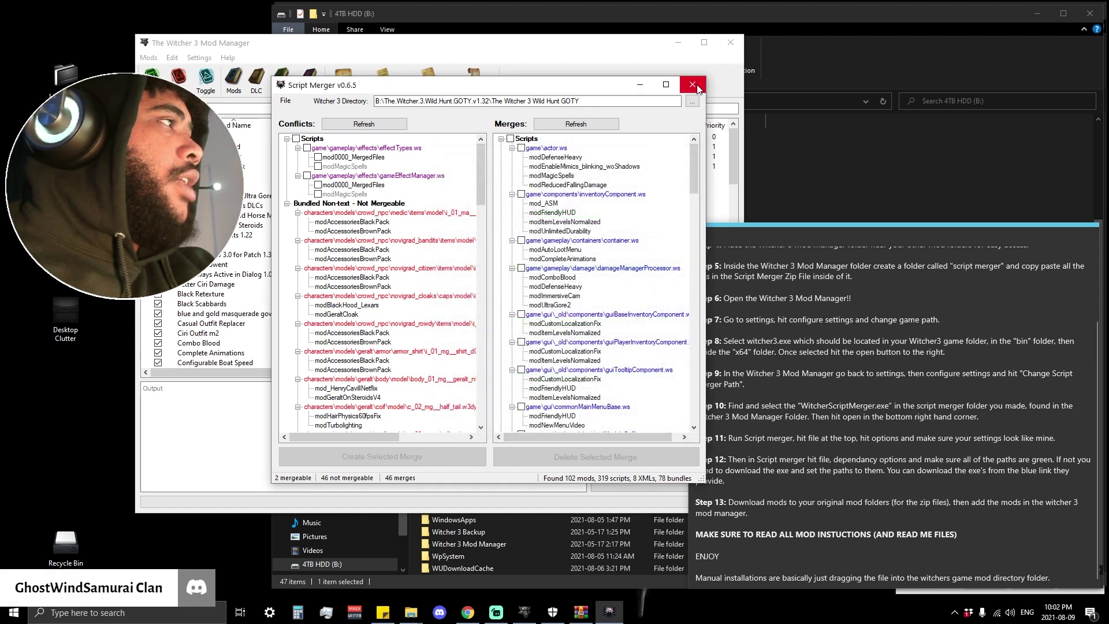
- Close Script Merger and bring the Mod Manager window back to the front
{"action": "left_click", "coordinate": [696, 86]}
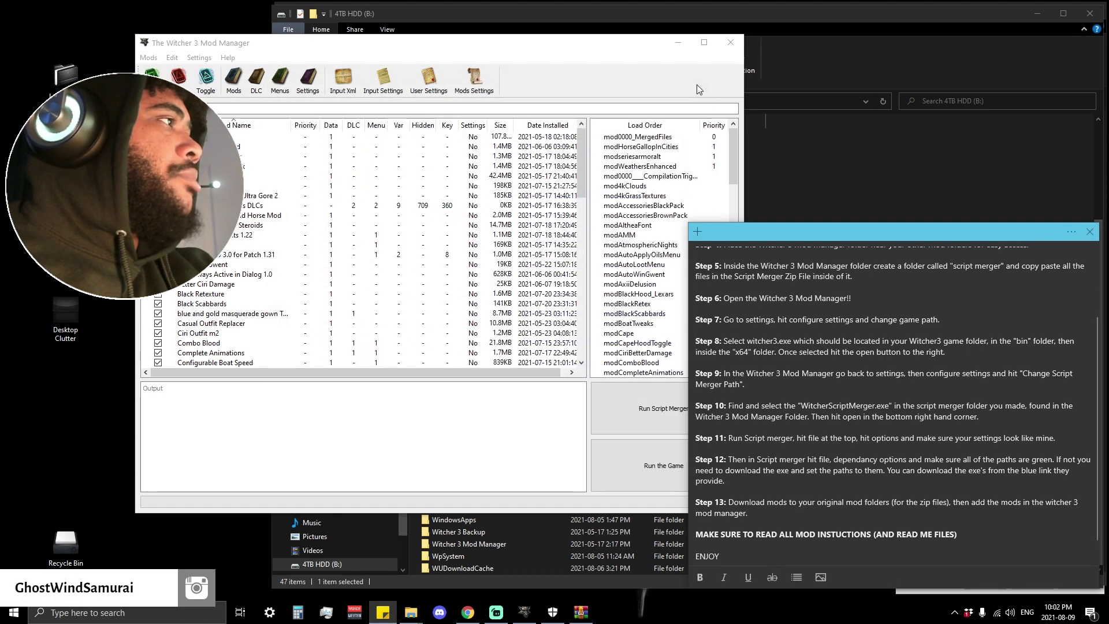
{"action": "left_click", "coordinate": [607, 59]}
{"action": "left_click_drag", "start_coordinate": [604, 55], "coordinate": [728, 63]}
{"action": "left_click", "coordinate": [1010, 227]}
{"action": "left_click", "coordinate": [490, 59]}
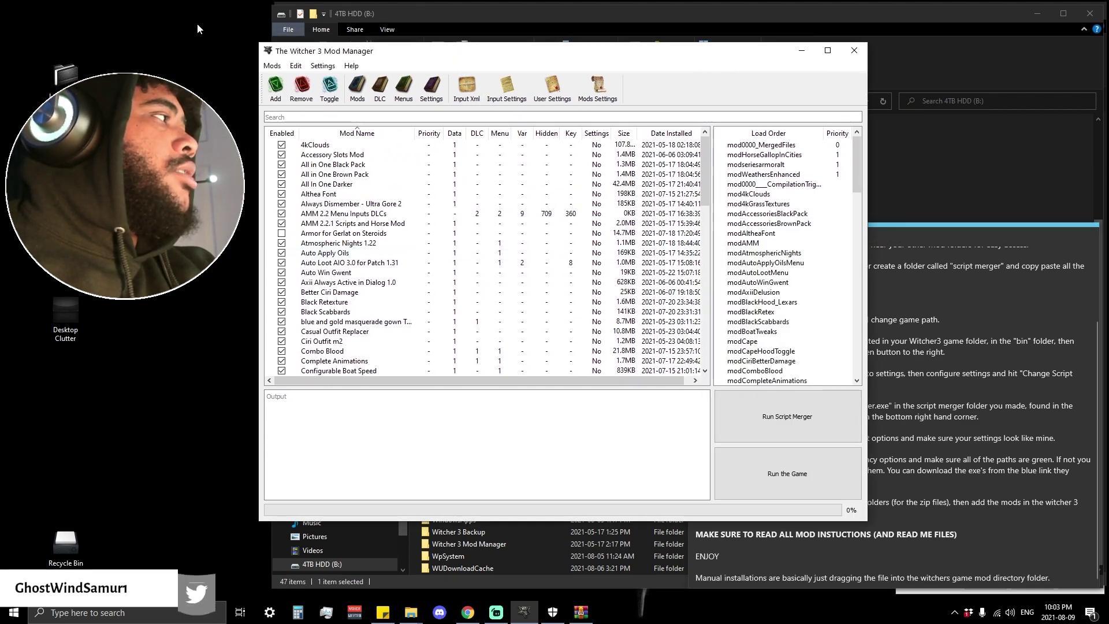
- Start adding a mod from the downloads folder, then cancel so 0 mods install
{"action": "left_click", "coordinate": [274, 82]}
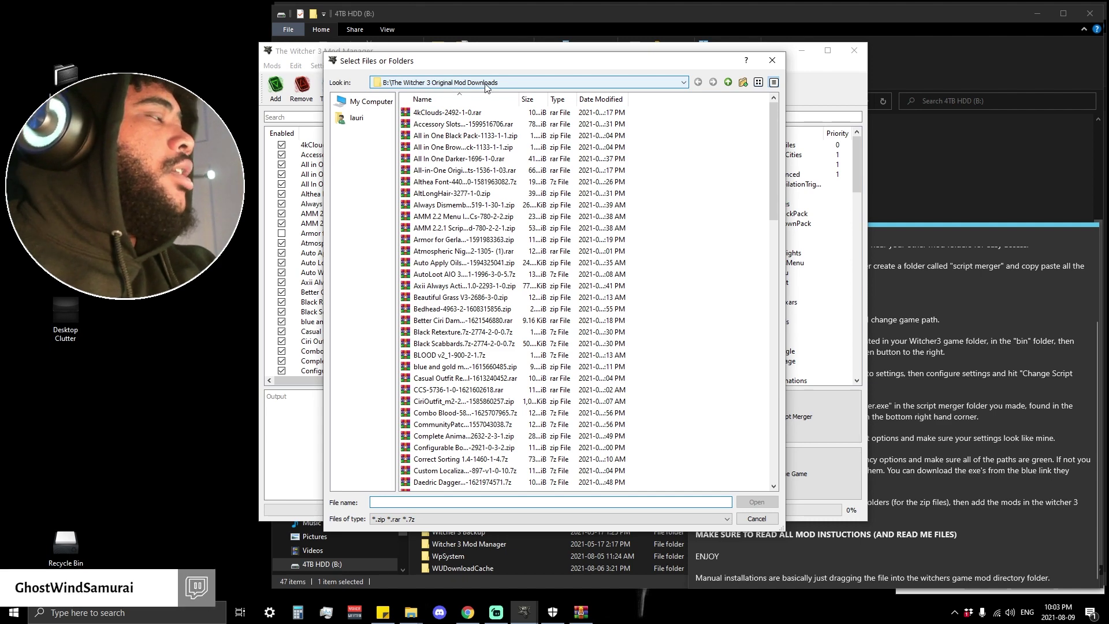
{"action": "left_click_drag", "start_coordinate": [491, 61], "coordinate": [641, 78]}
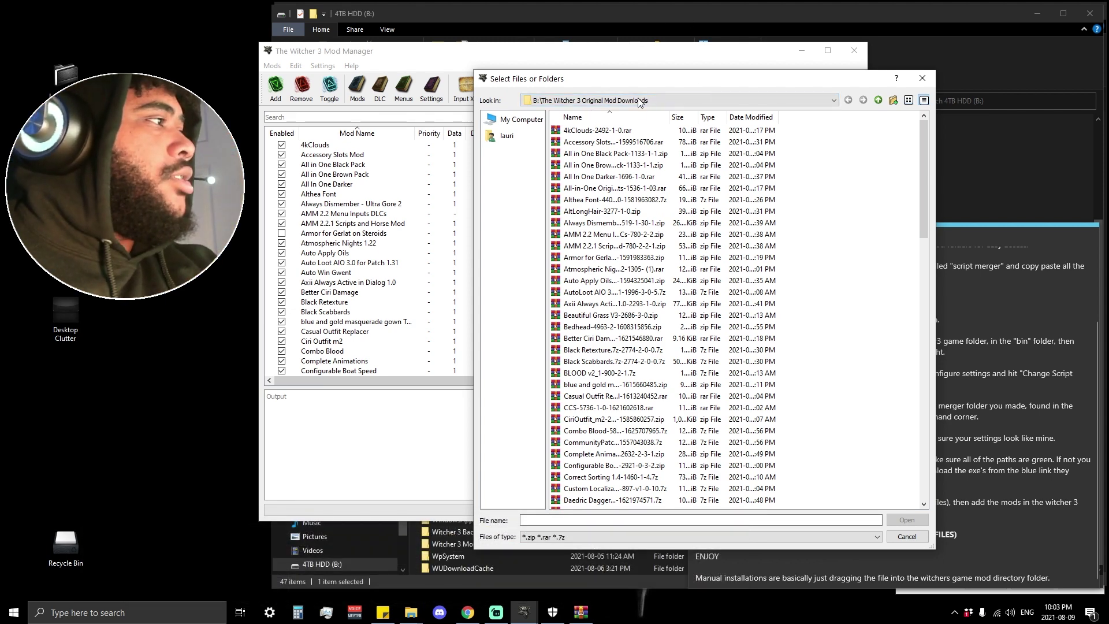
{"action": "left_click", "coordinate": [636, 156]}
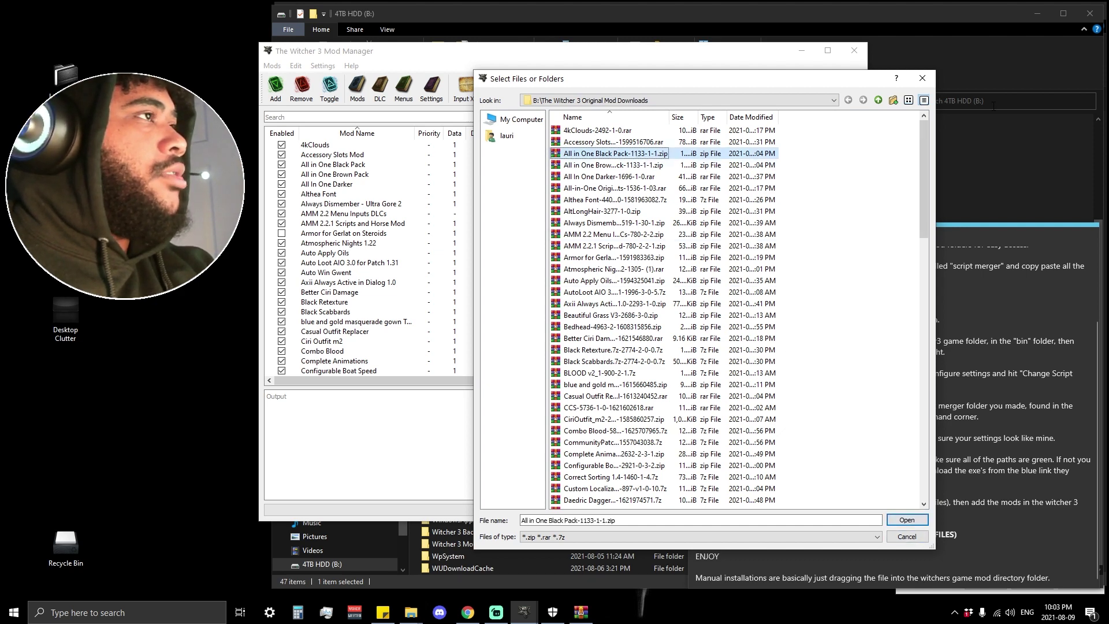
{"action": "left_click", "coordinate": [922, 78]}
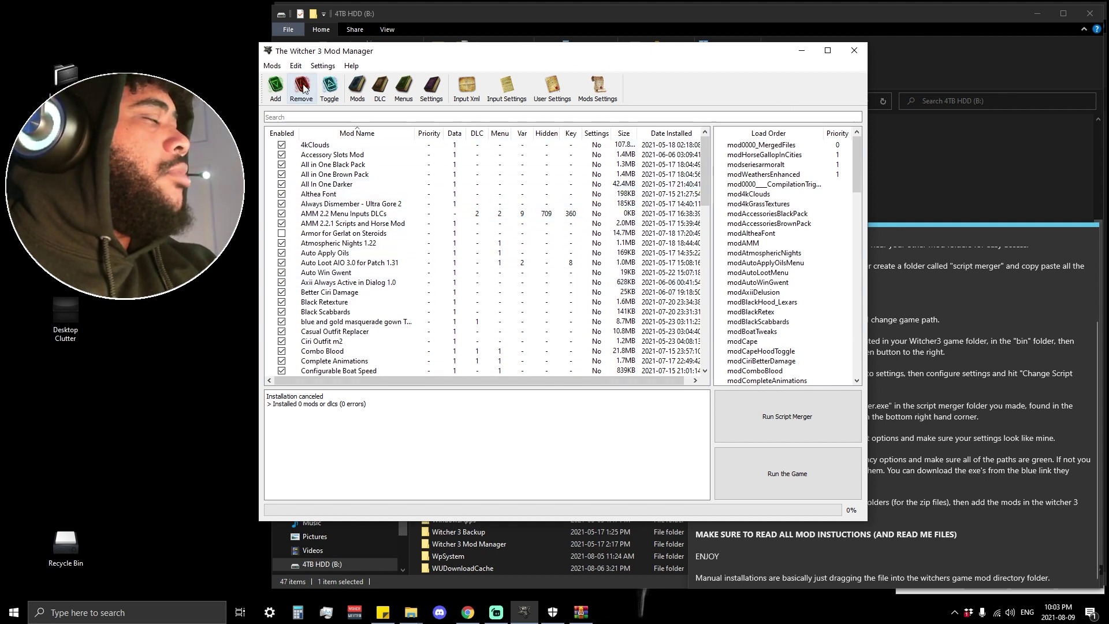
- Select the All In One Darker mod, check the notes, then hide all windows with Win+D
{"action": "left_click", "coordinate": [327, 184]}
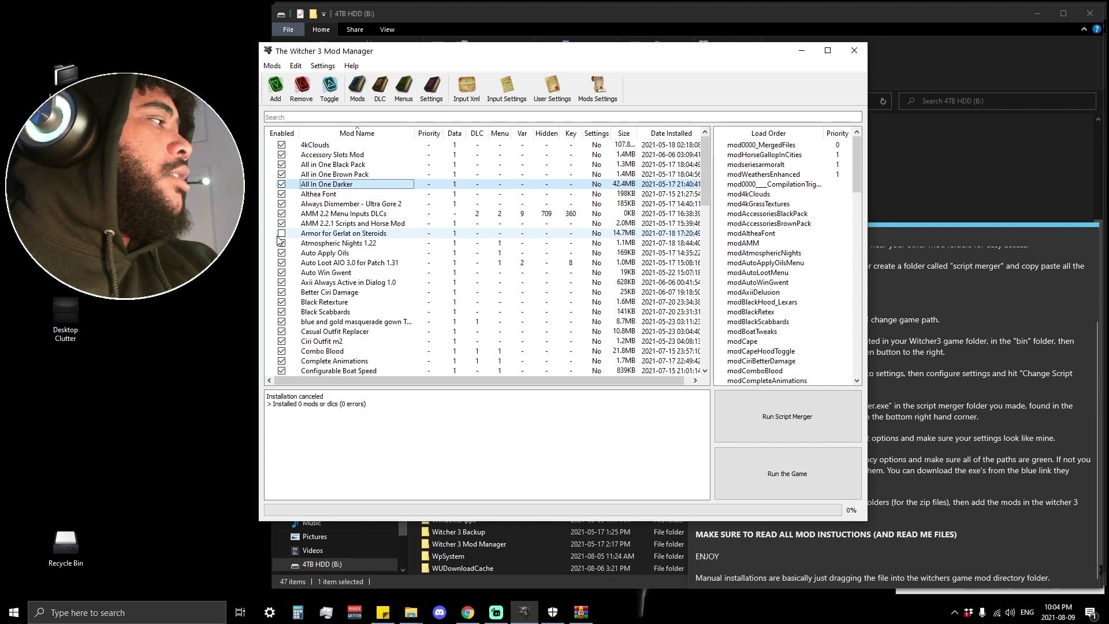
{"action": "scroll", "coordinate": [284, 238], "scroll_direction": "down", "scroll_amount": 5}
{"action": "scroll", "coordinate": [289, 238], "scroll_direction": "up", "scroll_amount": 6}
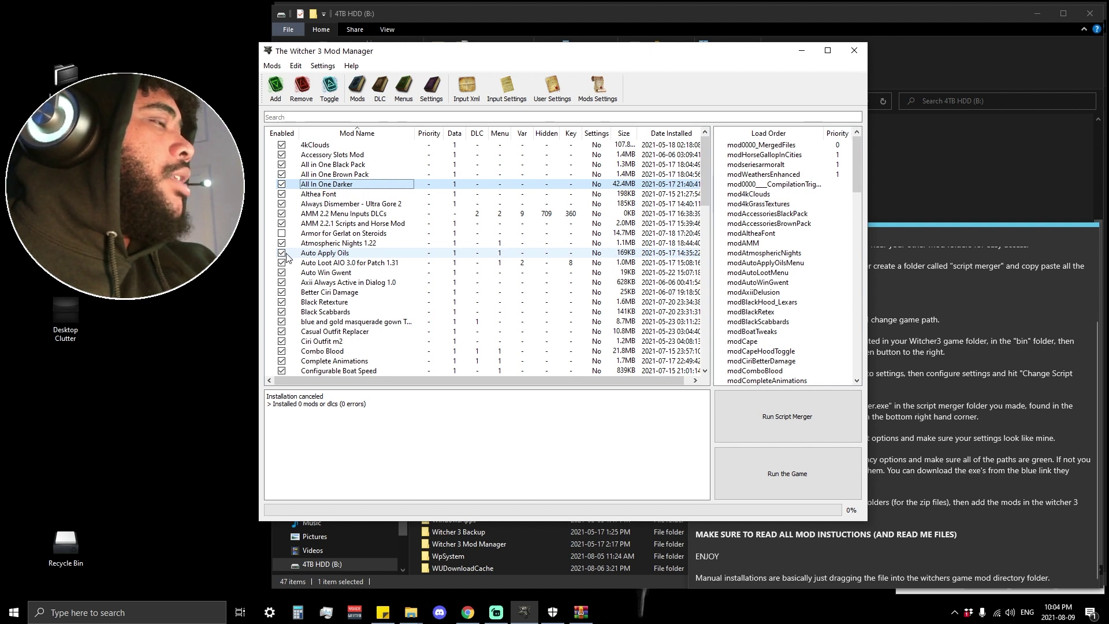
{"action": "left_click_drag", "start_coordinate": [756, 54], "coordinate": [789, 57]}
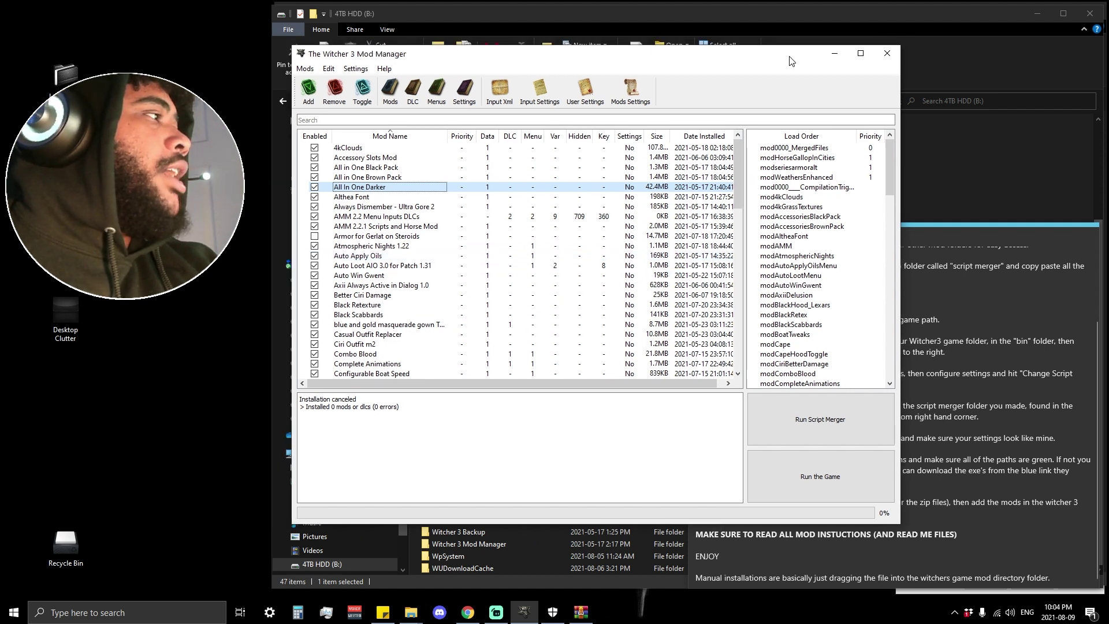
{"action": "left_click", "coordinate": [820, 543]}
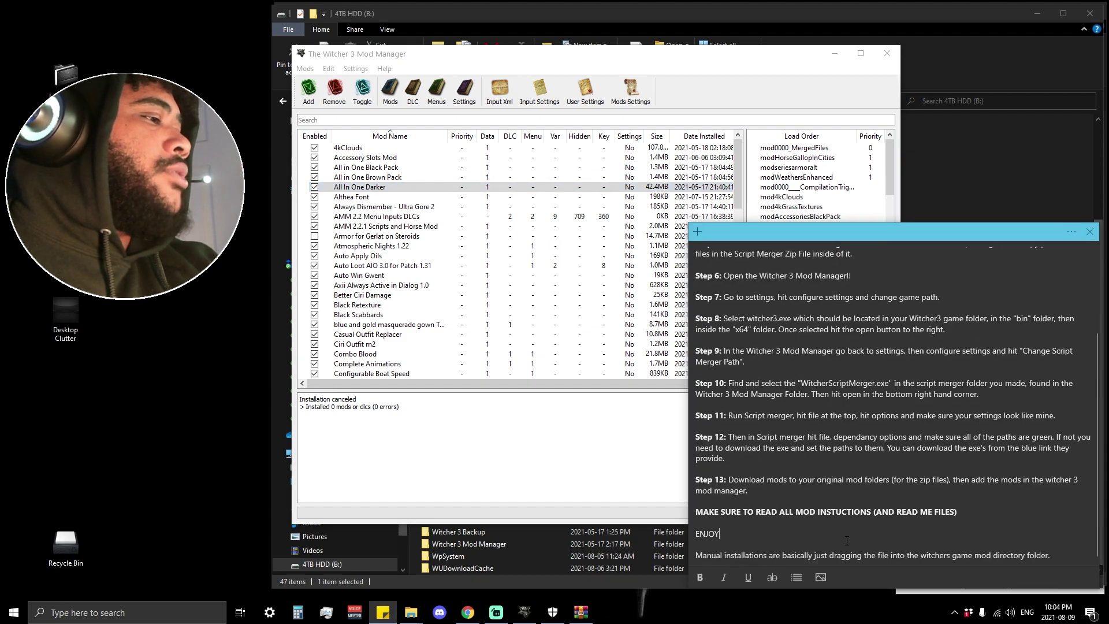
{"action": "key", "text": "super+d"}
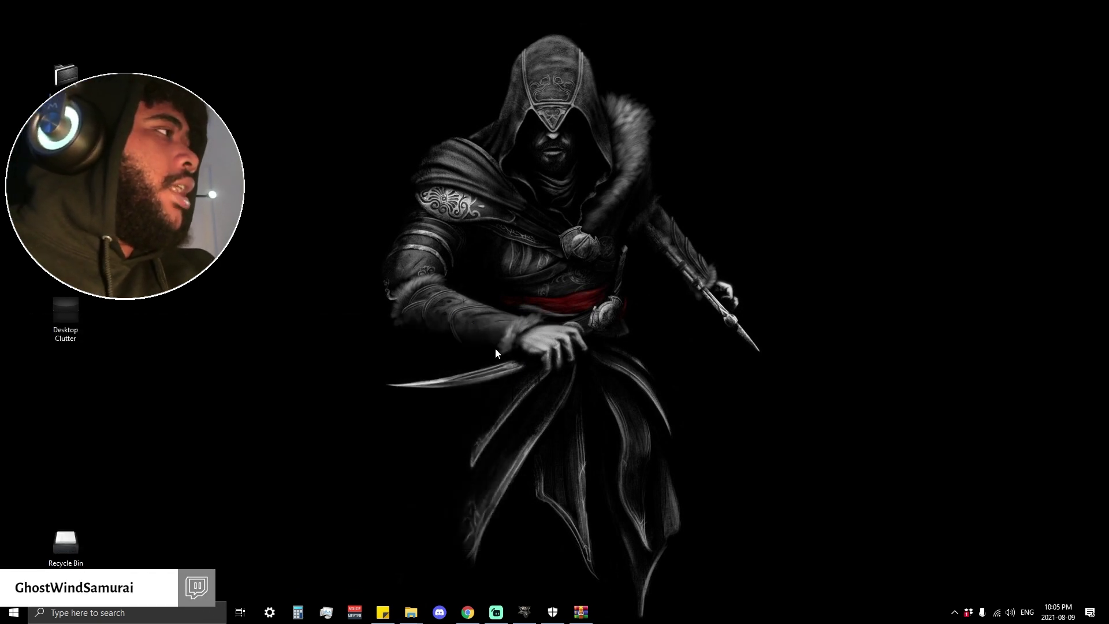
- In the browser, open the World Map Fixes files and choose Download for the main file
{"action": "left_click", "coordinate": [474, 616]}
{"action": "scroll", "coordinate": [285, 519], "scroll_direction": "down", "scroll_amount": 6}
{"action": "scroll", "coordinate": [423, 468], "scroll_direction": "up", "scroll_amount": 6}
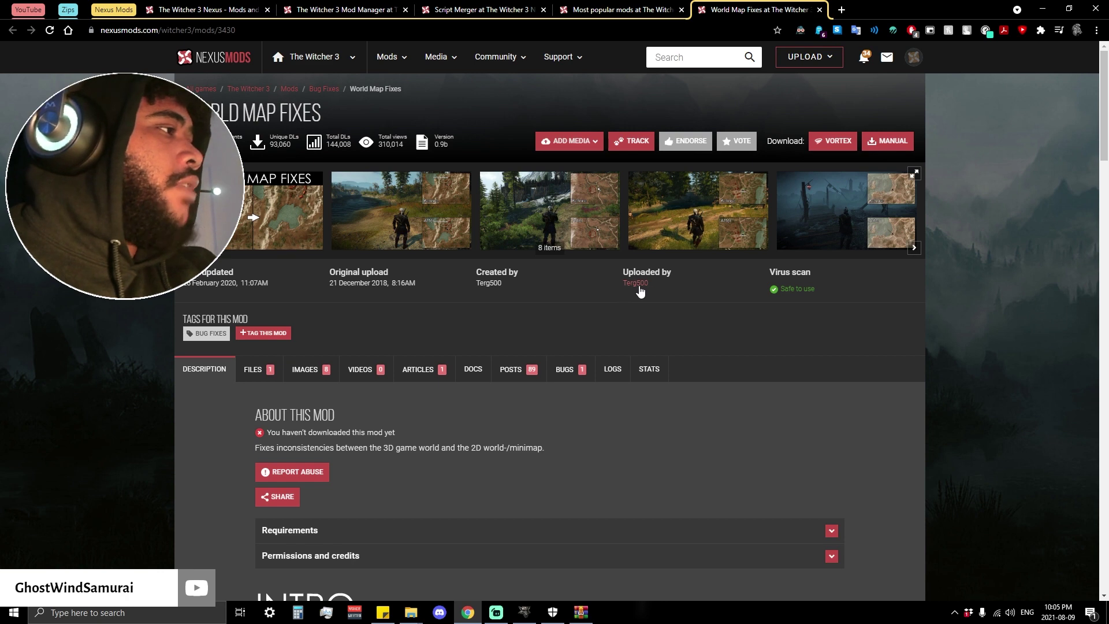
{"action": "left_click", "coordinate": [271, 381]}
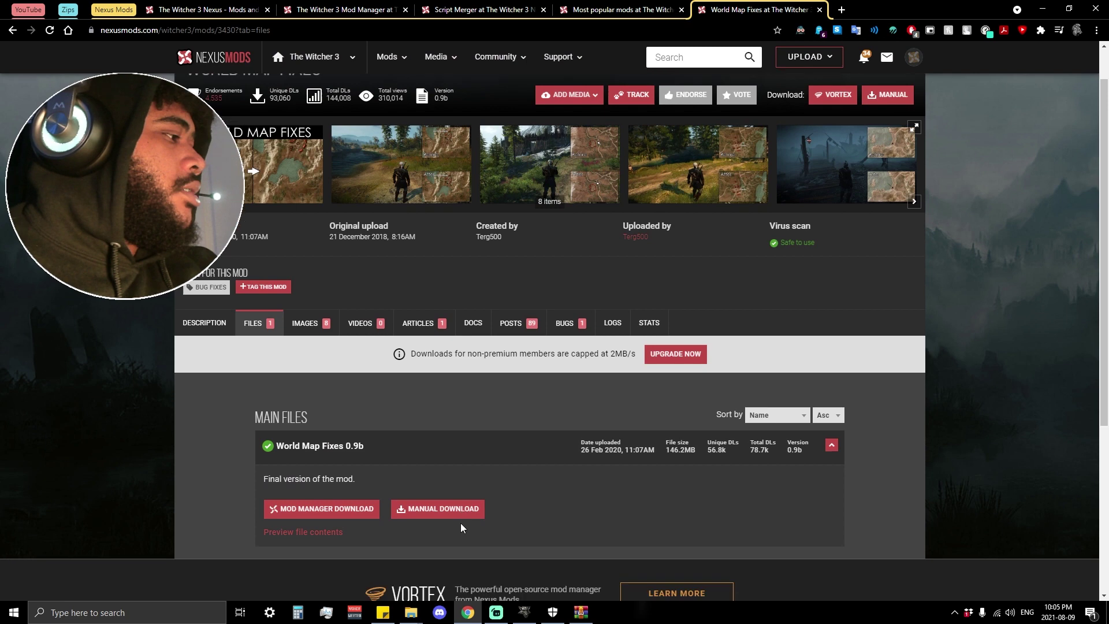
{"action": "left_click", "coordinate": [437, 381]}
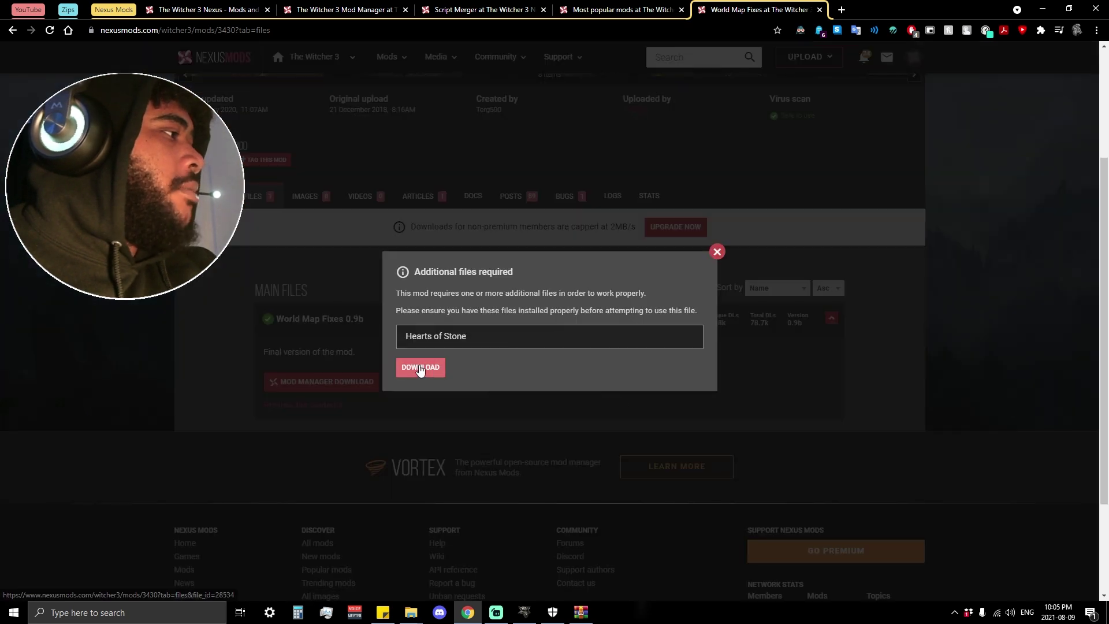
- Acknowledge the Hearts of Stone requirement and start the slow download of the 146.2MB zip
{"action": "left_click", "coordinate": [411, 372]}
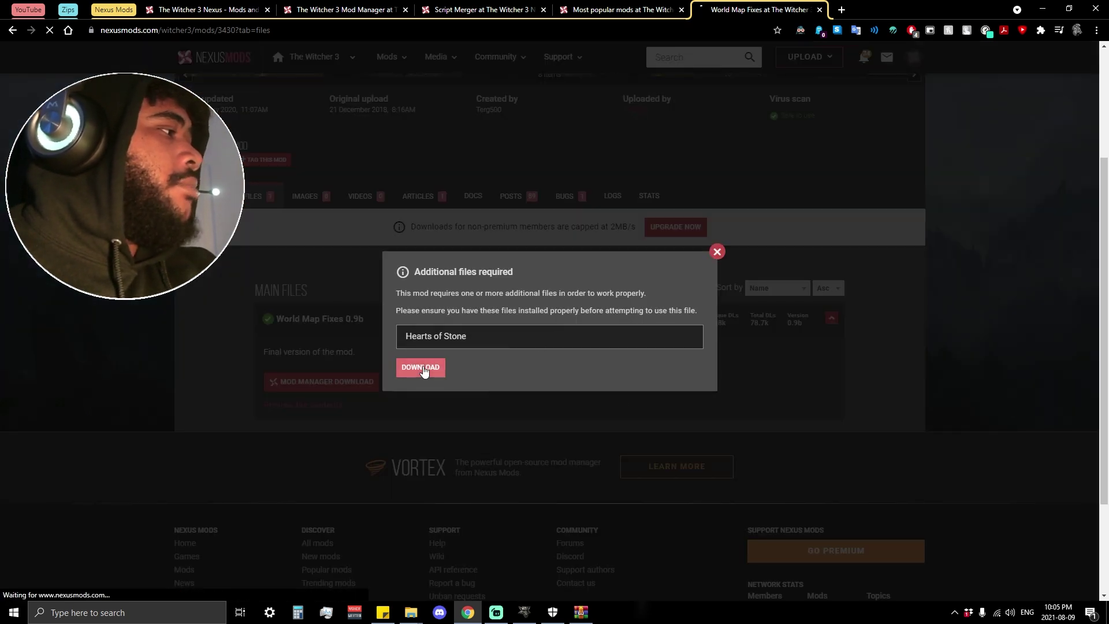
{"action": "scroll", "coordinate": [416, 508], "scroll_direction": "down", "scroll_amount": 5}
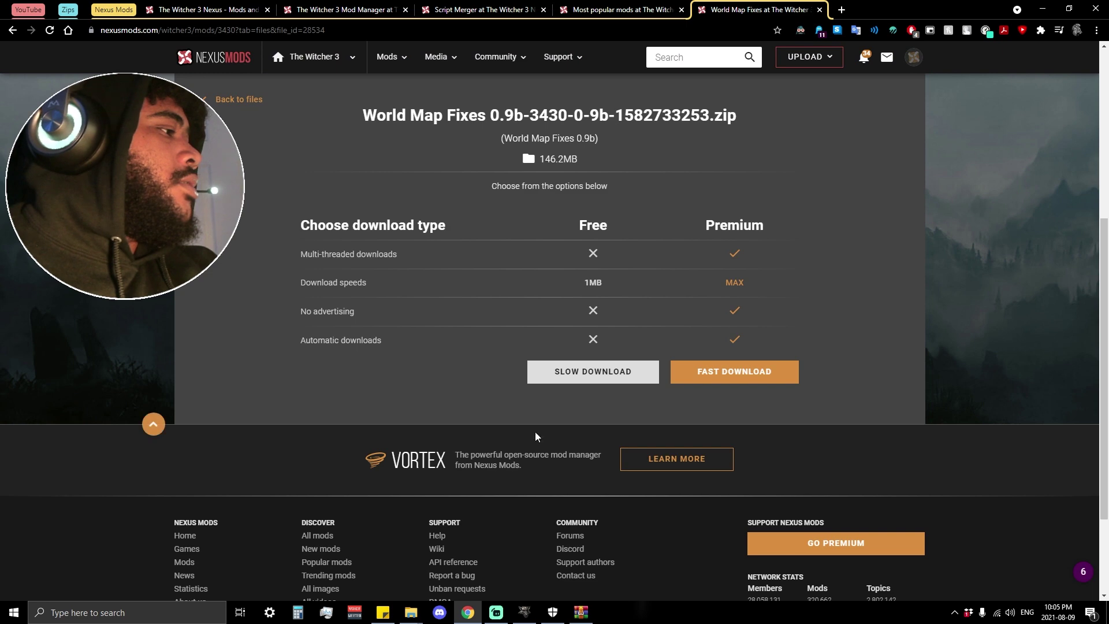
{"action": "left_click", "coordinate": [576, 369]}
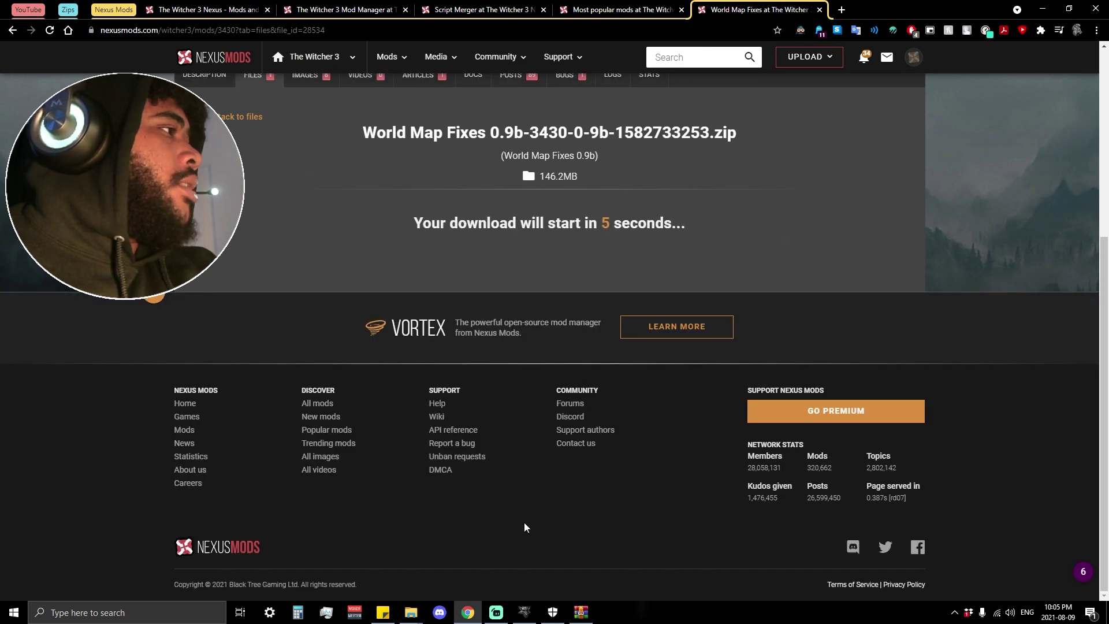
{"action": "scroll", "coordinate": [524, 522], "scroll_direction": "up", "scroll_amount": 5}
{"action": "scroll", "coordinate": [607, 500], "scroll_direction": "down", "scroll_amount": 5}
{"action": "left_click_drag", "start_coordinate": [690, 222], "coordinate": [309, 233]}
{"action": "scroll", "coordinate": [372, 364], "scroll_direction": "up", "scroll_amount": 1}
{"action": "scroll", "coordinate": [372, 364], "scroll_direction": "up", "scroll_amount": 3}
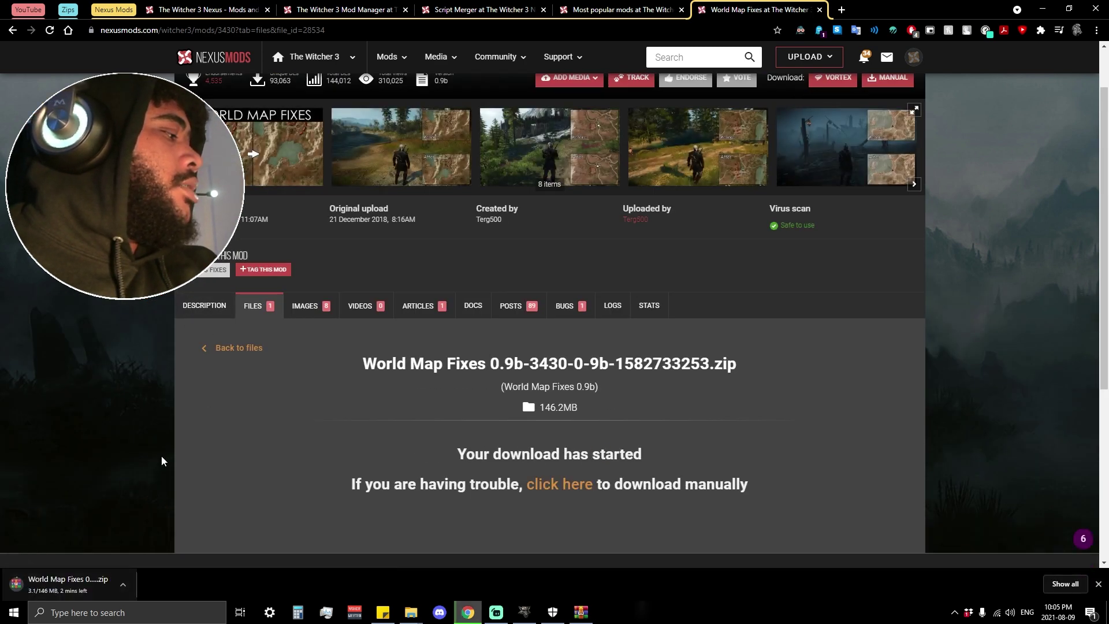
- Open the World Map Fixes description and scroll to its Compatibility section
{"action": "left_click", "coordinate": [205, 306]}
{"action": "scroll", "coordinate": [641, 508], "scroll_direction": "down", "scroll_amount": 6}
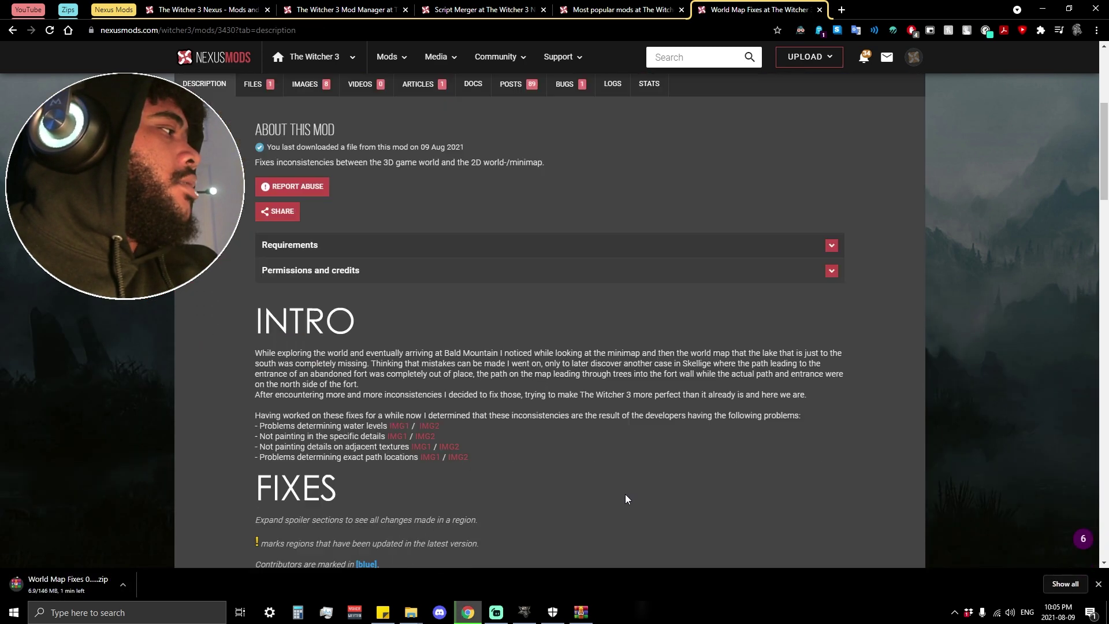
{"action": "scroll", "coordinate": [245, 308], "scroll_direction": "down", "scroll_amount": 5}
{"action": "scroll", "coordinate": [242, 312], "scroll_direction": "down", "scroll_amount": 20}
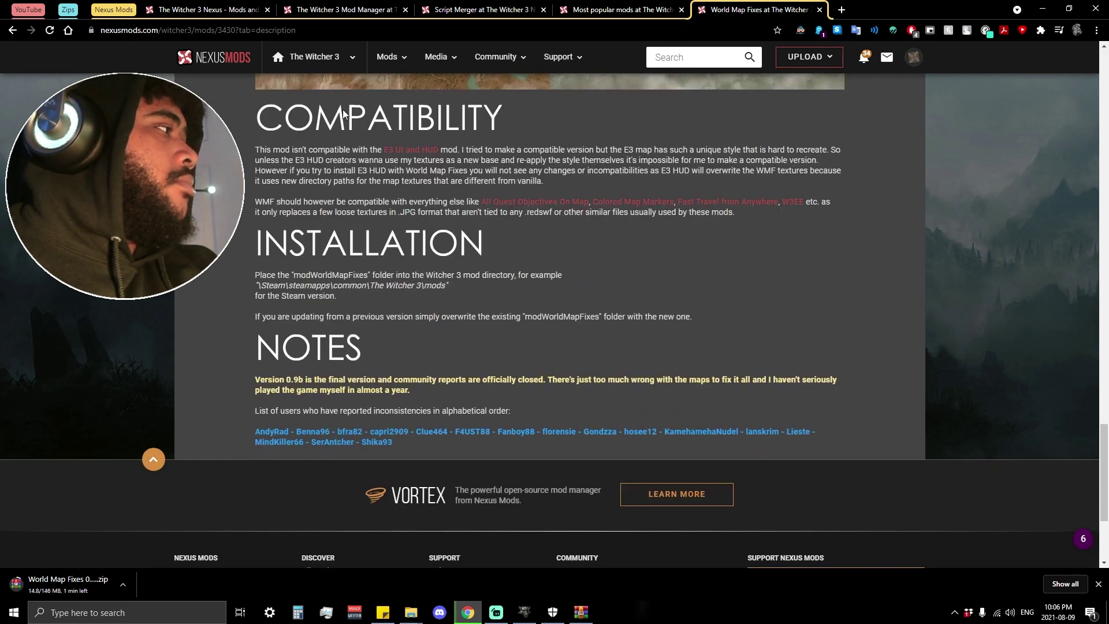
{"action": "double_click", "coordinate": [344, 122]}
{"action": "left_click", "coordinate": [600, 178]}
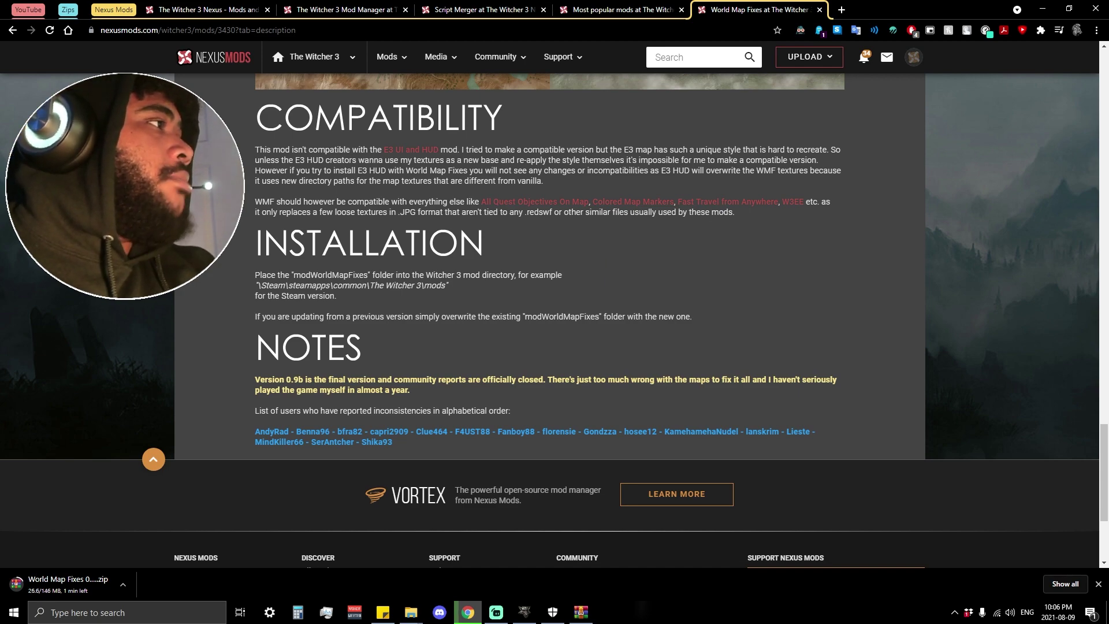
{"action": "scroll", "coordinate": [668, 382], "scroll_direction": "up", "scroll_amount": 20}
{"action": "scroll", "coordinate": [397, 321], "scroll_direction": "up", "scroll_amount": 3}
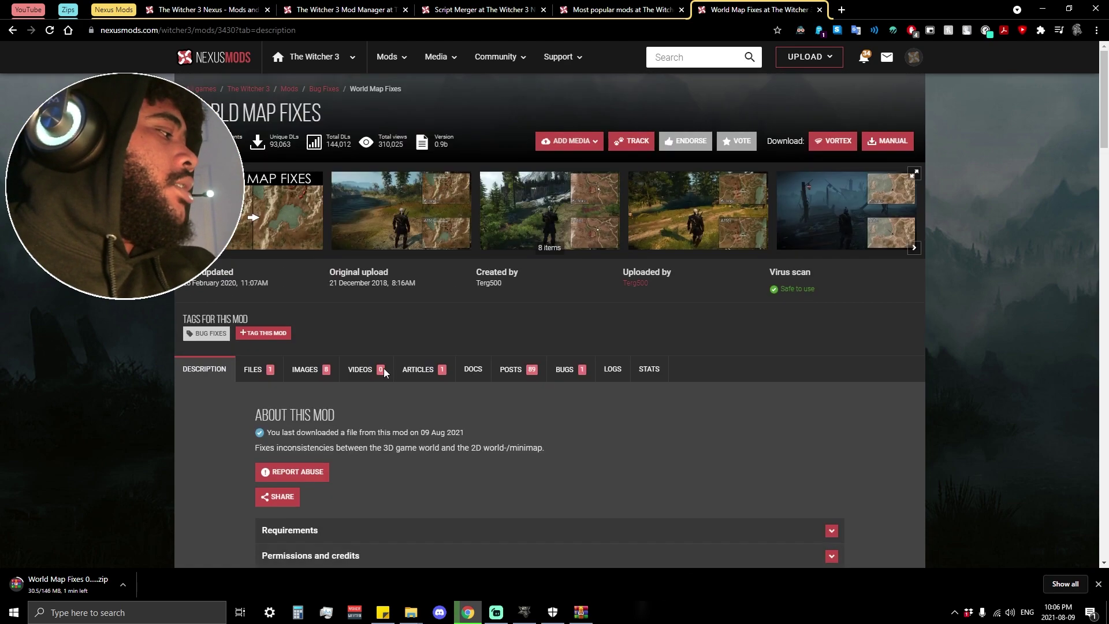
{"action": "scroll", "coordinate": [384, 369], "scroll_direction": "down", "scroll_amount": 13}
{"action": "left_click_drag", "start_coordinate": [1106, 225], "coordinate": [1104, 412]}
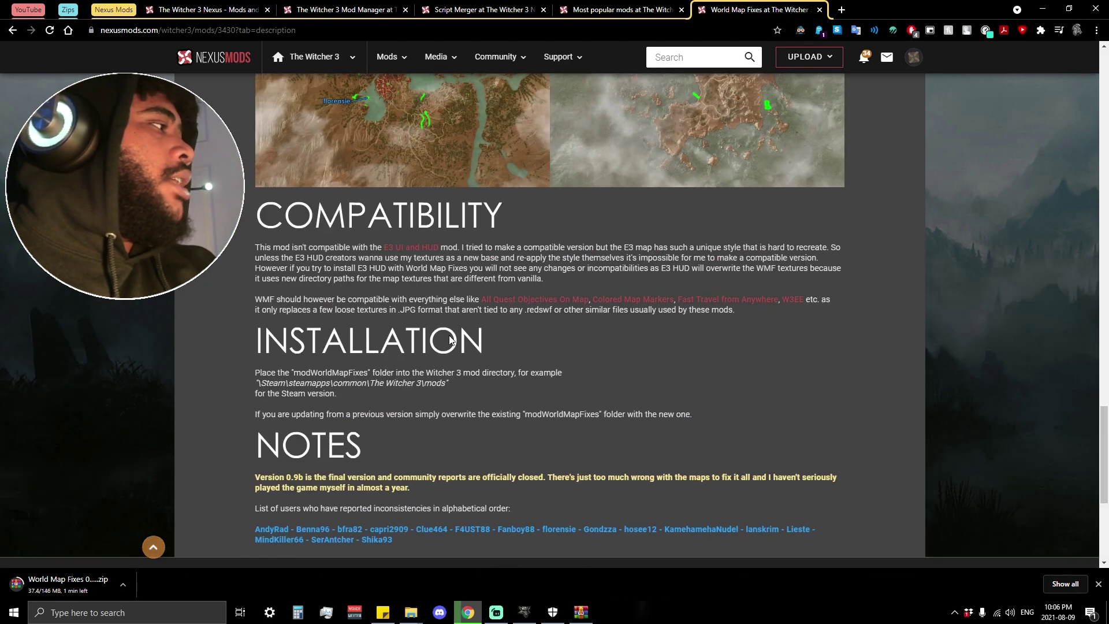
- Read the E3 UI/HUD incompatibility, compatibility notes and example mods folder path, highlighting each
{"action": "left_click_drag", "start_coordinate": [256, 248], "coordinate": [483, 248]}
{"action": "left_click", "coordinate": [324, 292]}
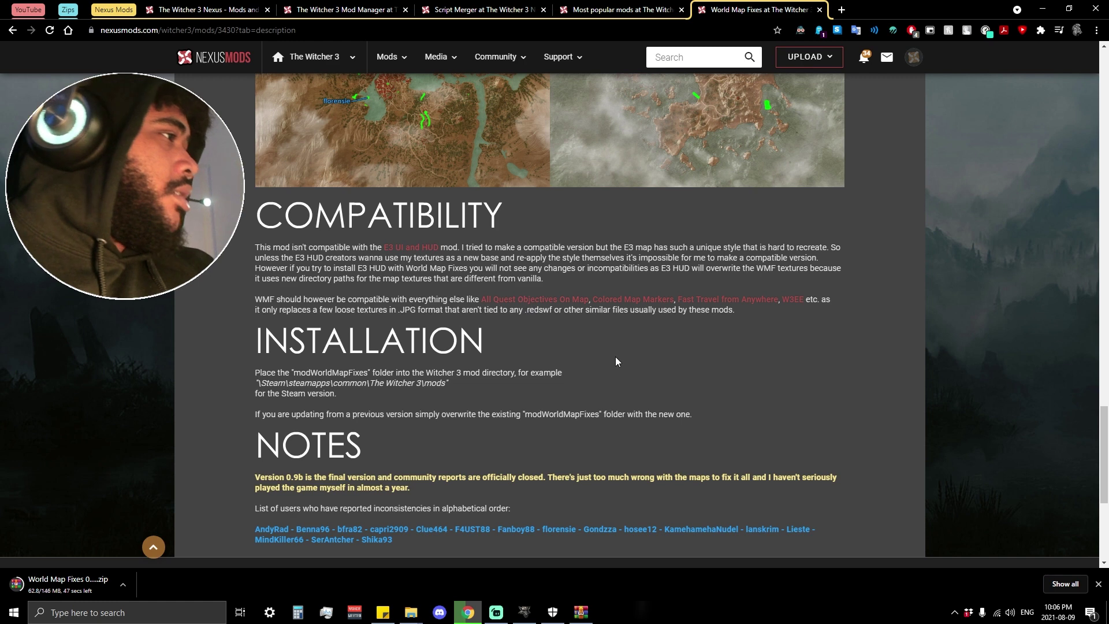
{"action": "left_click_drag", "start_coordinate": [793, 321], "coordinate": [147, 302]}
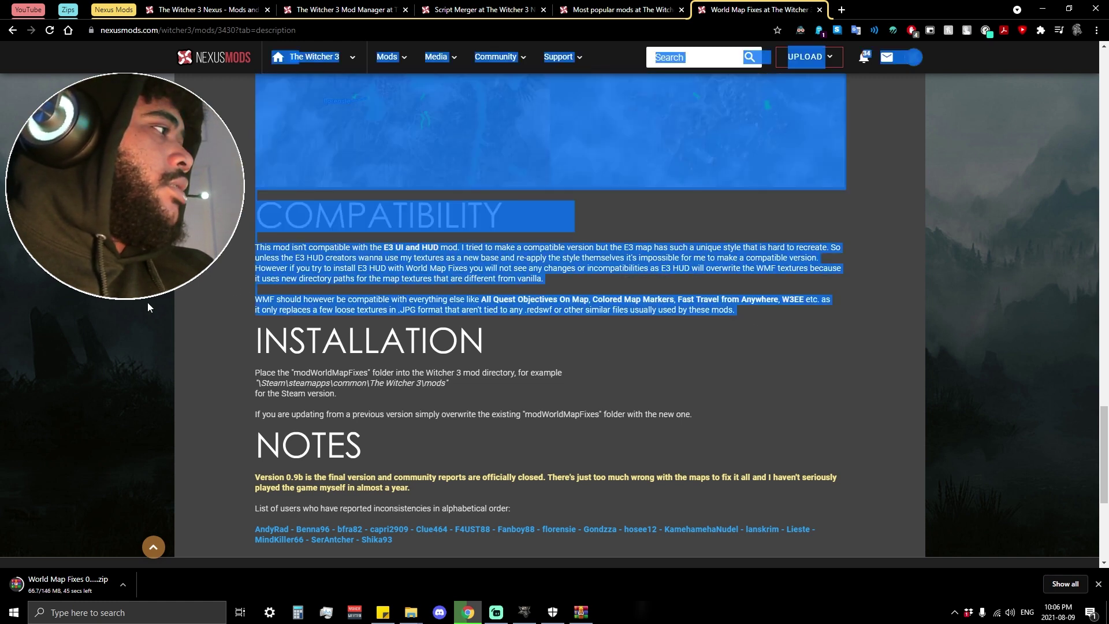
{"action": "left_click", "coordinate": [444, 370]}
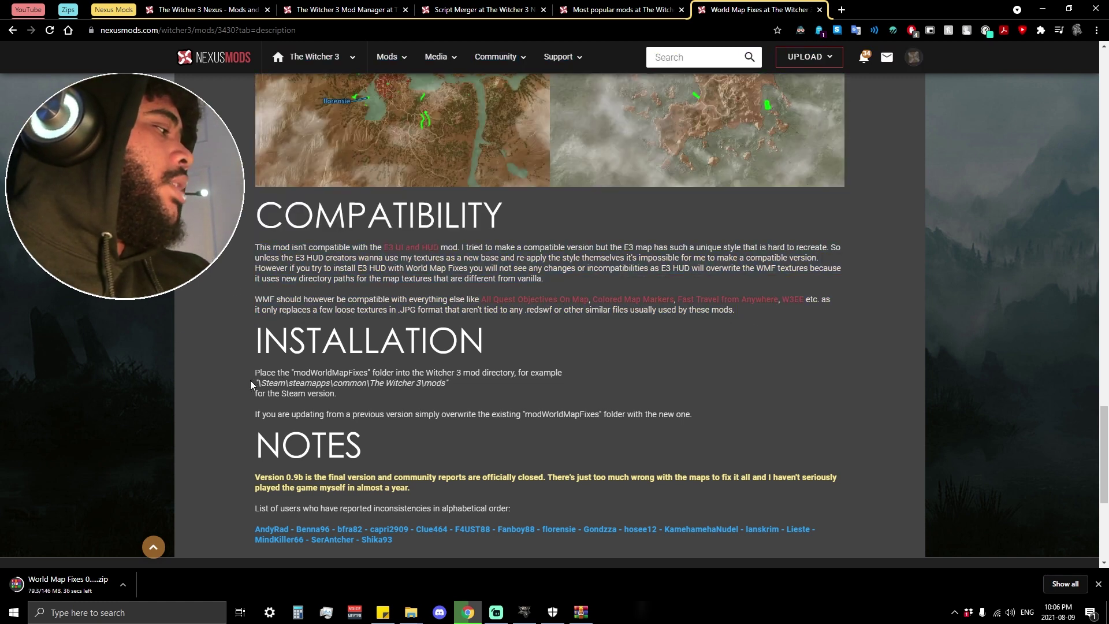
{"action": "left_click_drag", "start_coordinate": [251, 380], "coordinate": [355, 393]}
{"action": "left_click", "coordinate": [355, 393]}
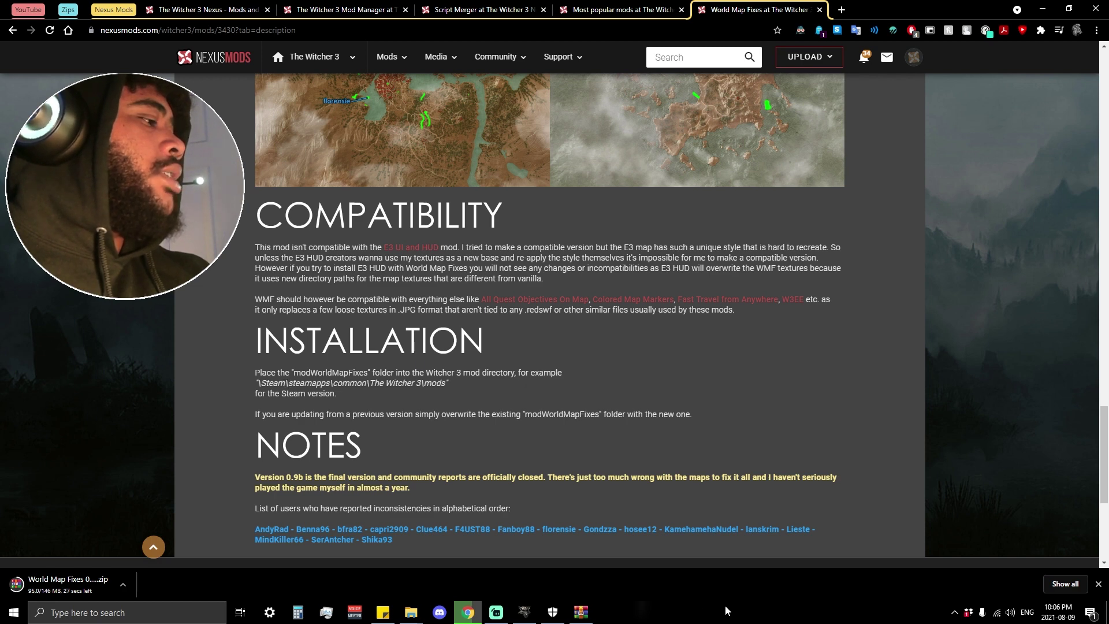
- Drag the finished World Map Fixes 0.9b zip from Chrome into the Witcher 3 Original Mod Downloads folder
{"action": "left_click", "coordinate": [525, 611]}
{"action": "left_click_drag", "start_coordinate": [575, 57], "coordinate": [613, 60]}
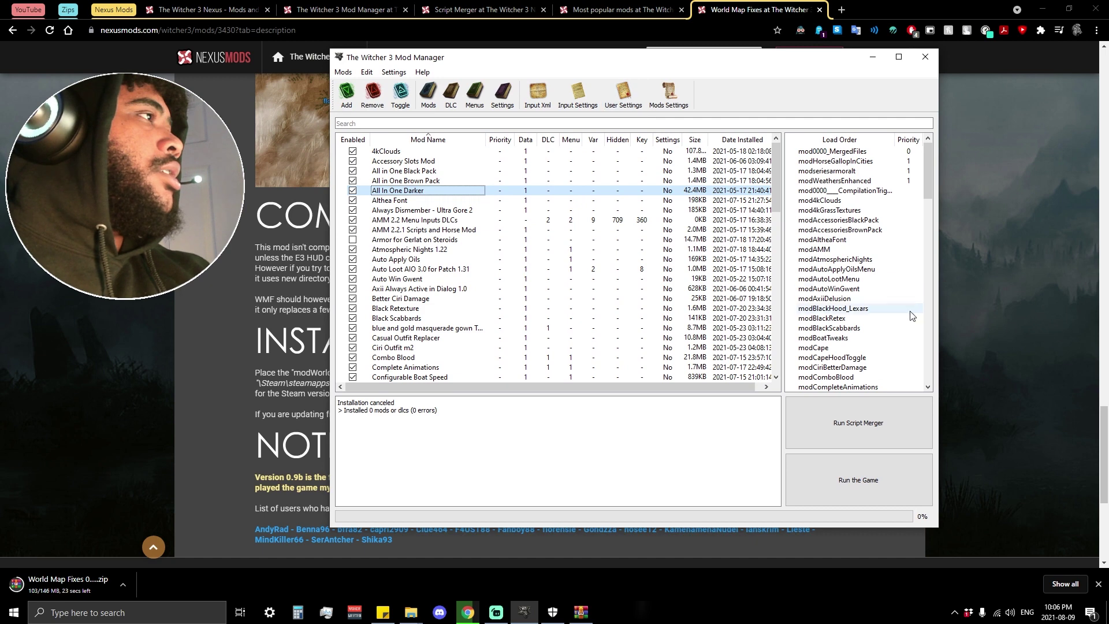
{"action": "left_click", "coordinate": [872, 57]}
{"action": "double_click", "coordinate": [986, 6]}
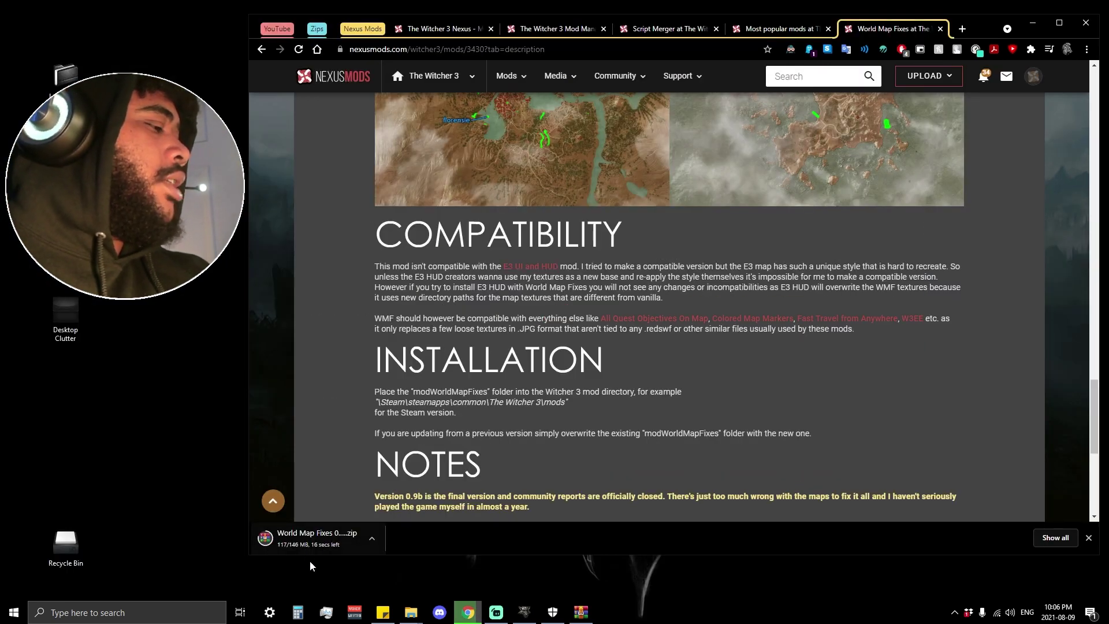
{"action": "scroll", "coordinate": [312, 520], "scroll_direction": "down", "scroll_amount": 5}
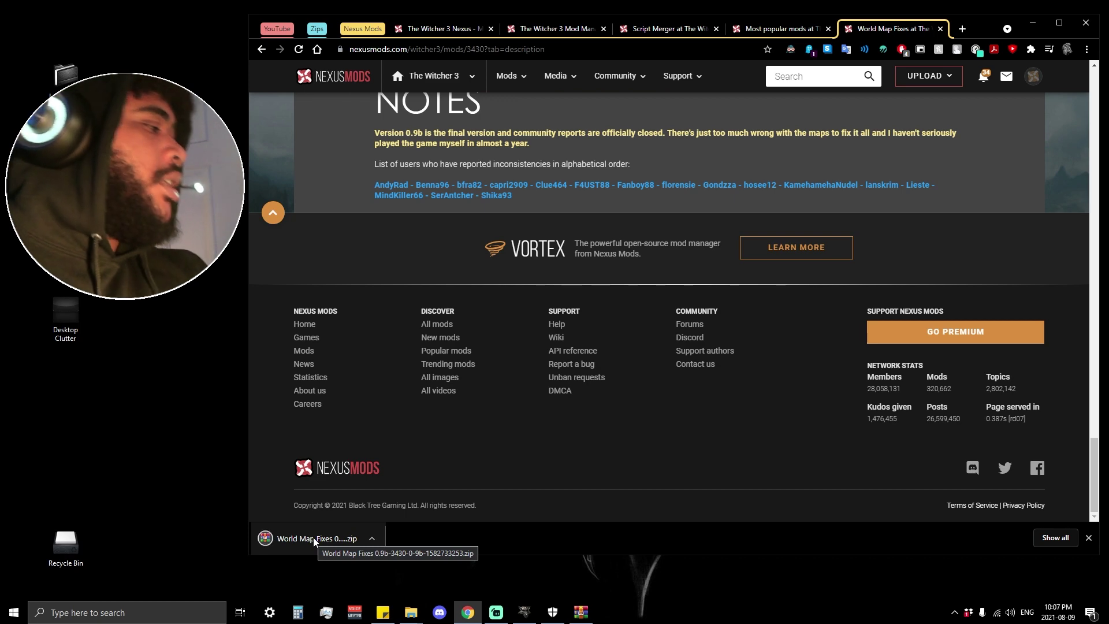
{"action": "left_click_drag", "start_coordinate": [315, 541], "coordinate": [859, 333]}
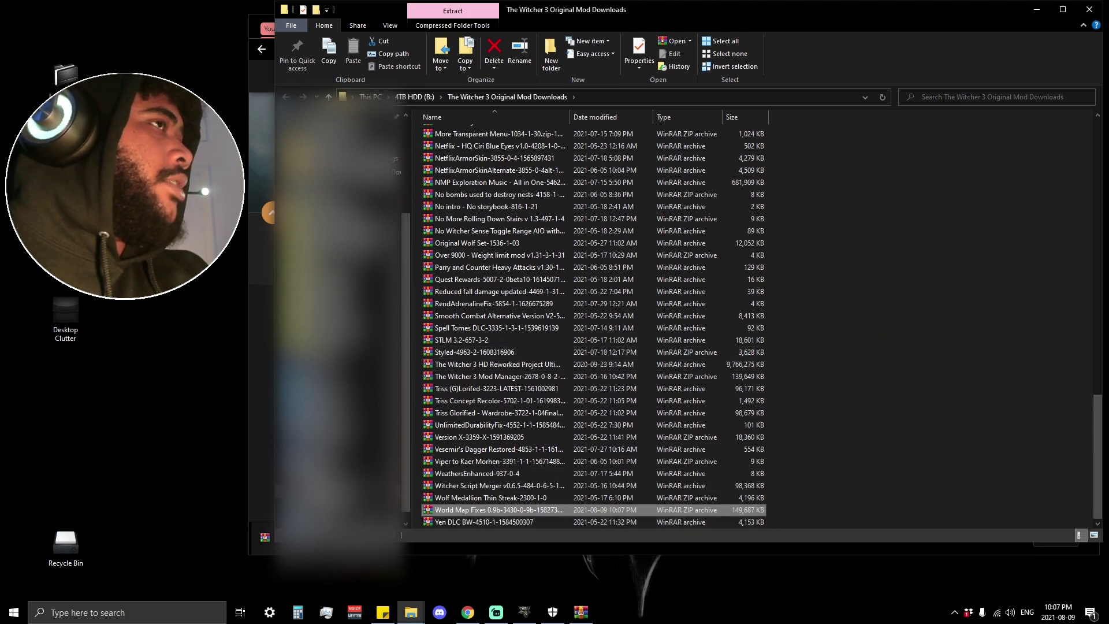
{"action": "key", "text": "alt+Tab"}
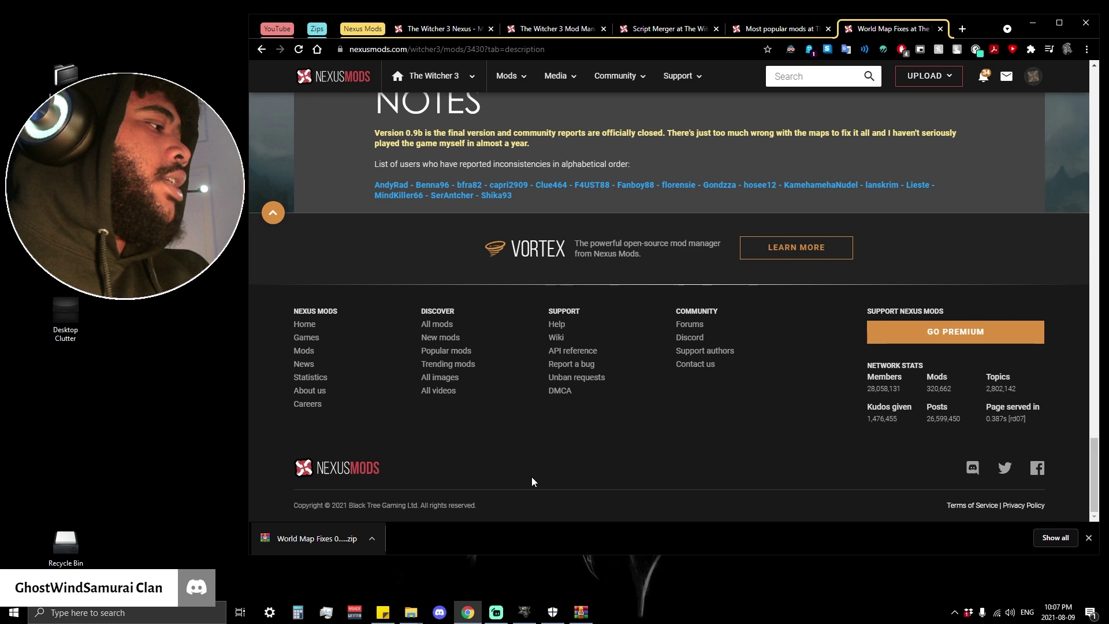
{"action": "left_click", "coordinate": [525, 612]}
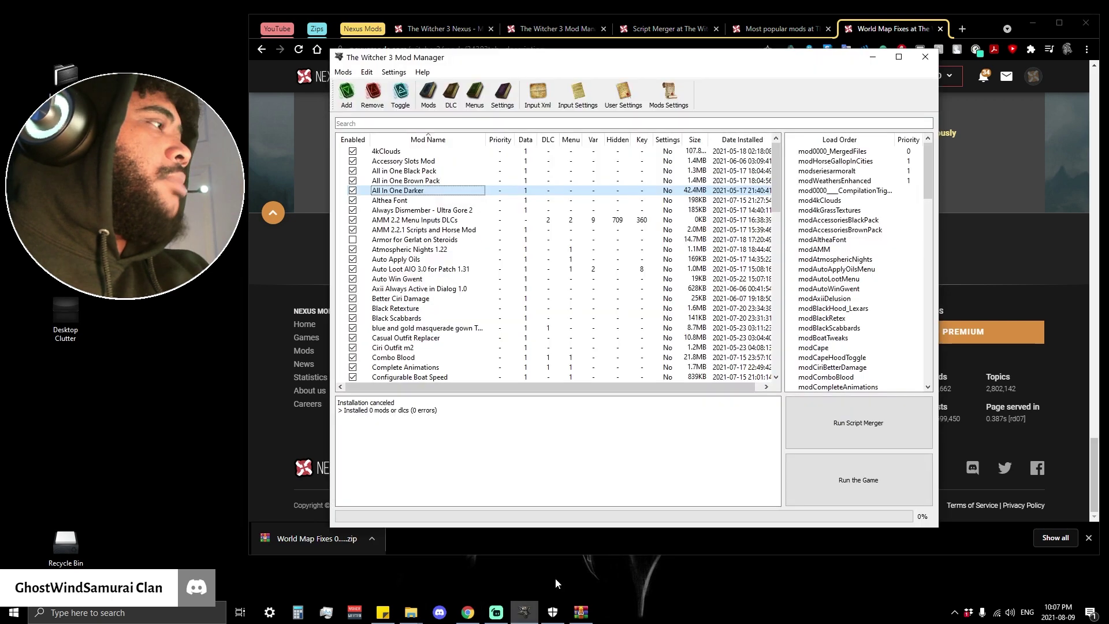
- Install the World Map Fixes zip in Mod Manager and agree to run Script Merger
{"action": "left_click", "coordinate": [357, 88]}
{"action": "scroll", "coordinate": [491, 392], "scroll_direction": "down", "scroll_amount": 10}
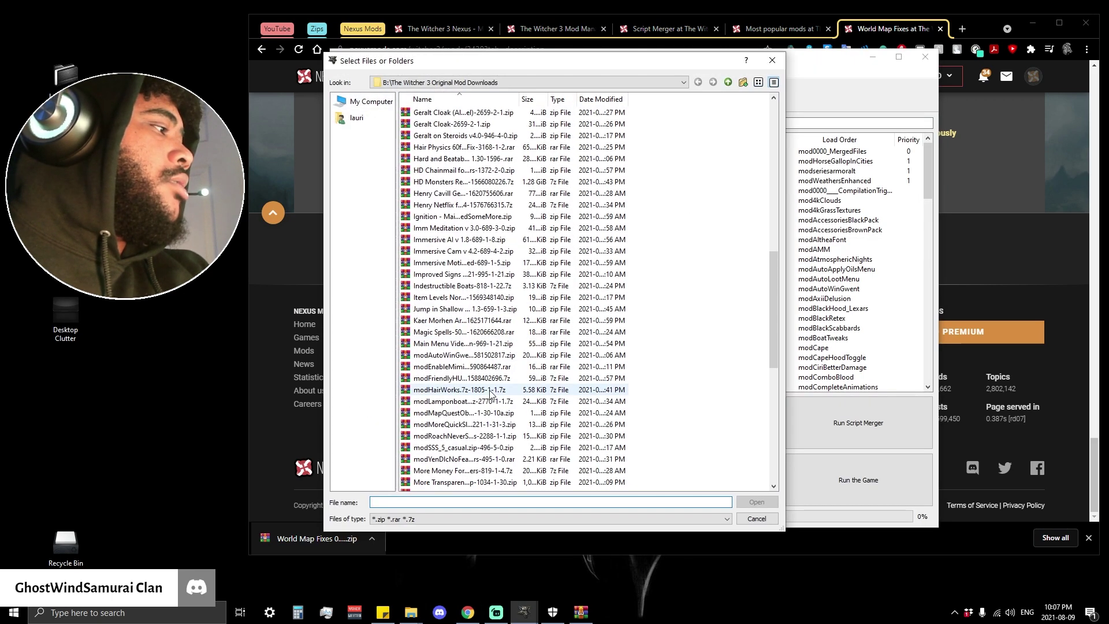
{"action": "scroll", "coordinate": [491, 393], "scroll_direction": "down", "scroll_amount": 10}
{"action": "left_click", "coordinate": [469, 471]}
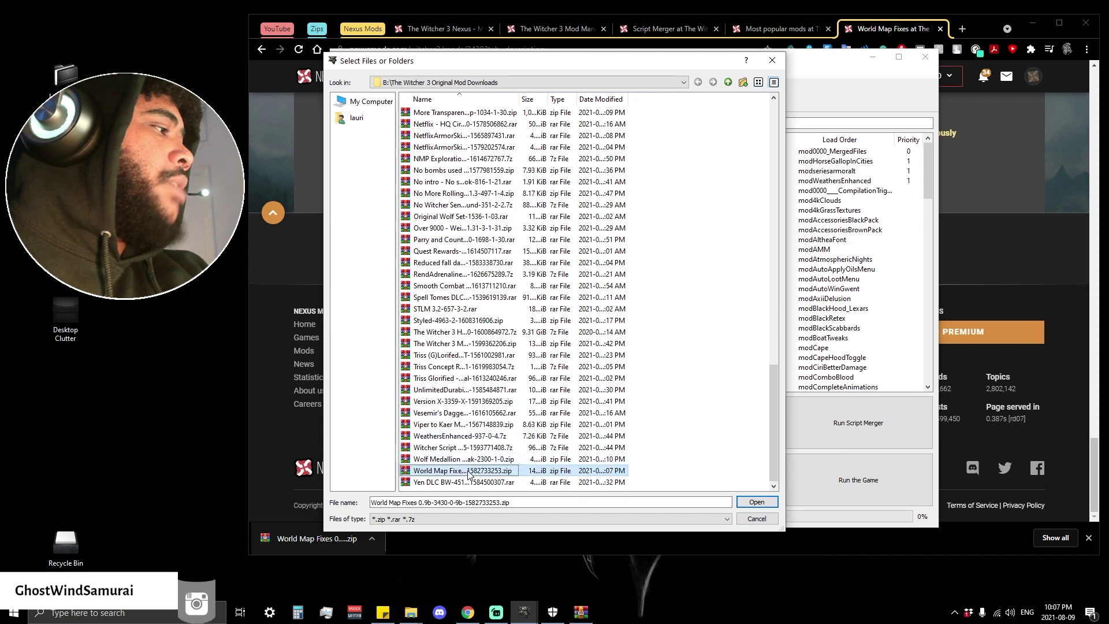
{"action": "left_click", "coordinate": [753, 501]}
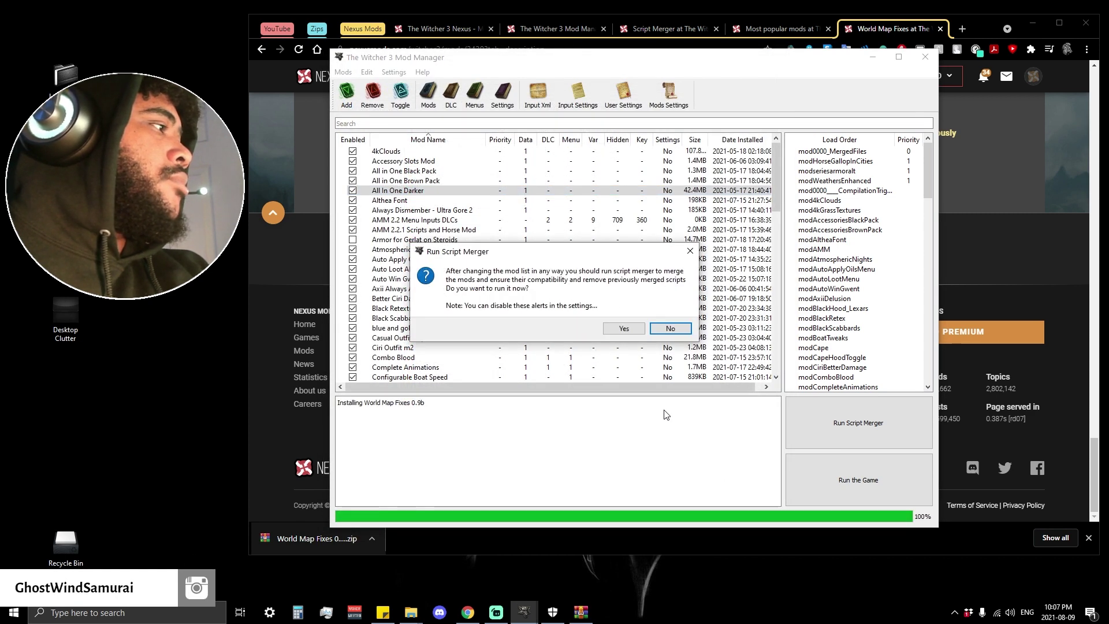
{"action": "left_click", "coordinate": [624, 328]}
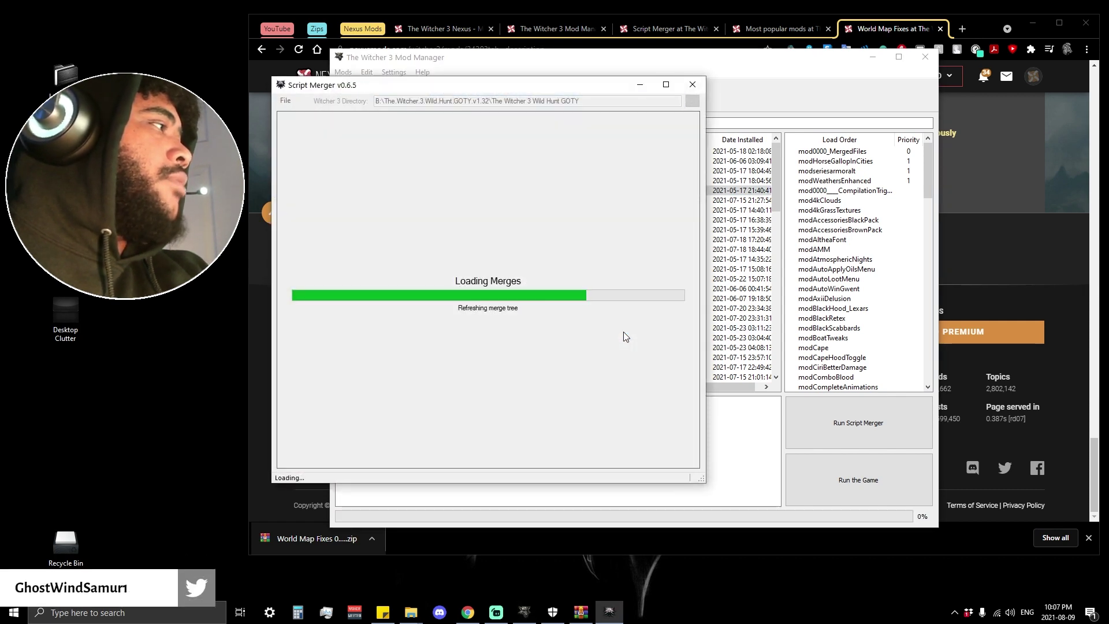
{"action": "left_click_drag", "start_coordinate": [541, 91], "coordinate": [709, 88]}
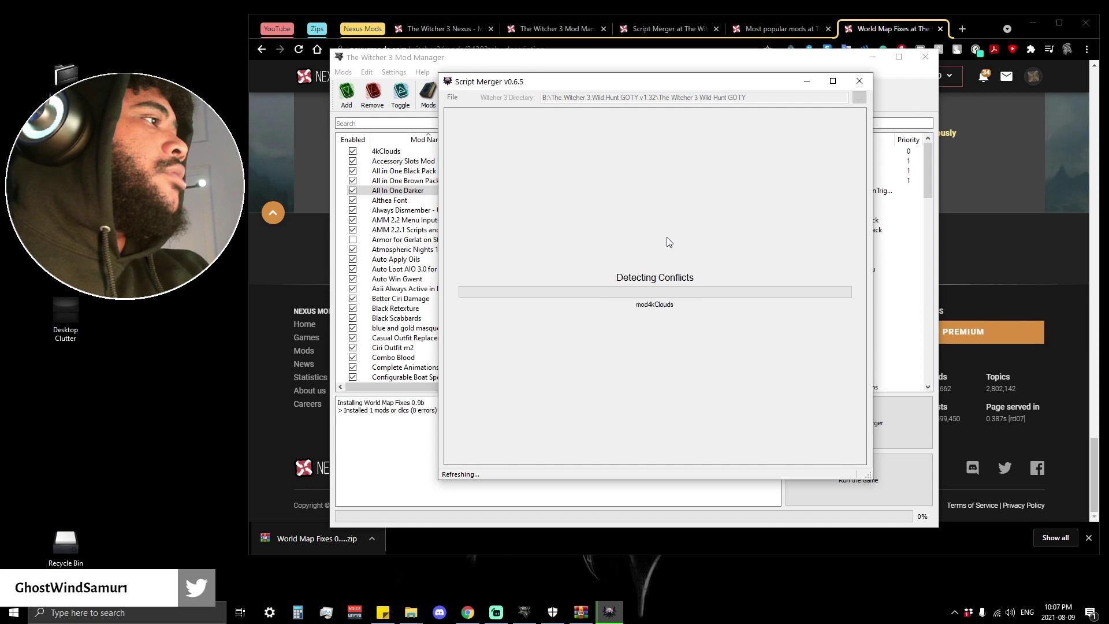